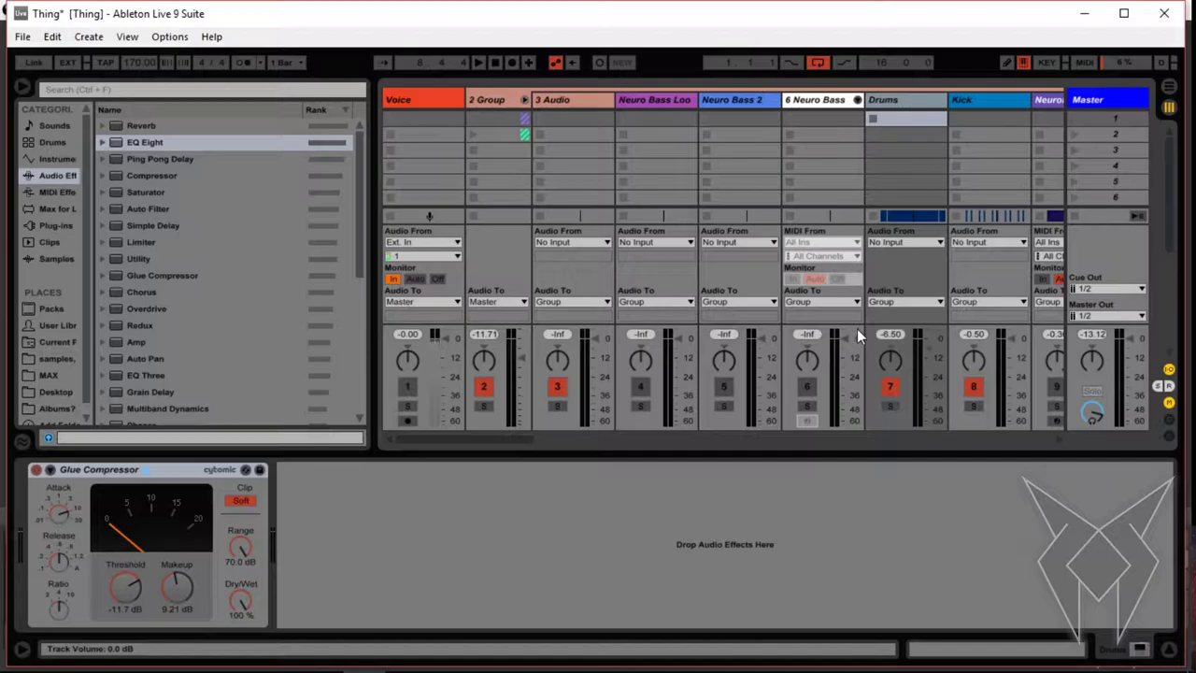
Start playback and audition the NeuroFunk Bass track by activating it, listening, and muting it again
key("space")
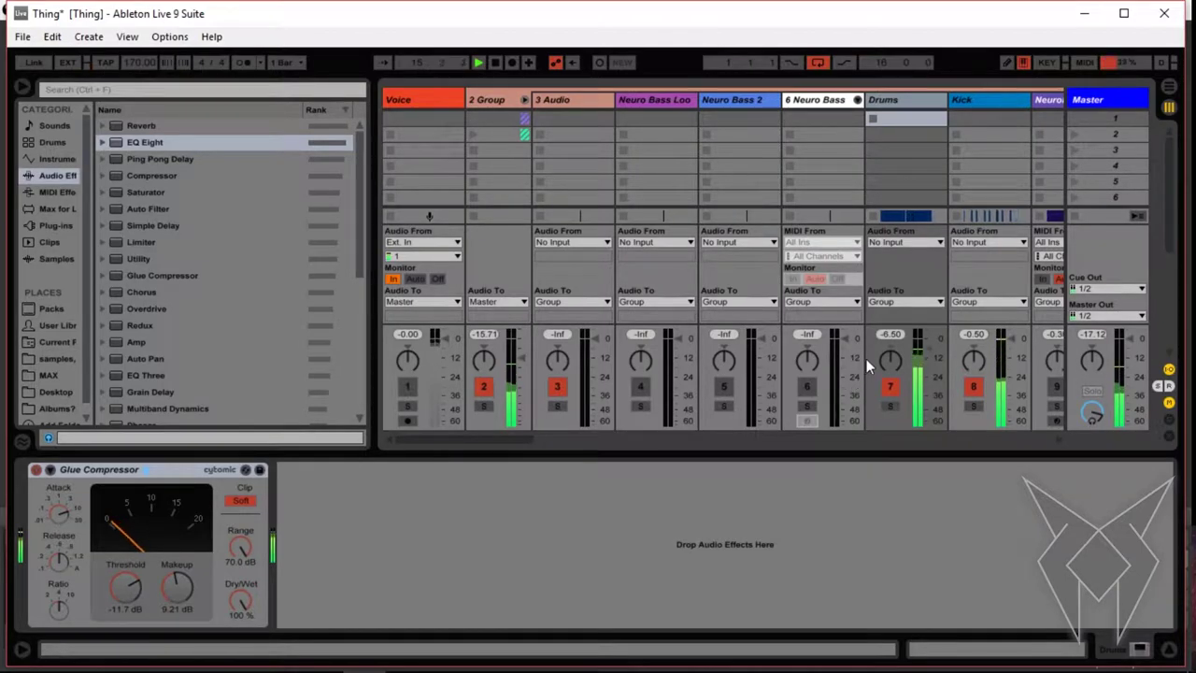
scroll(866, 359, "right", 3)
scroll(869, 360, "right", 3)
left_click(607, 98)
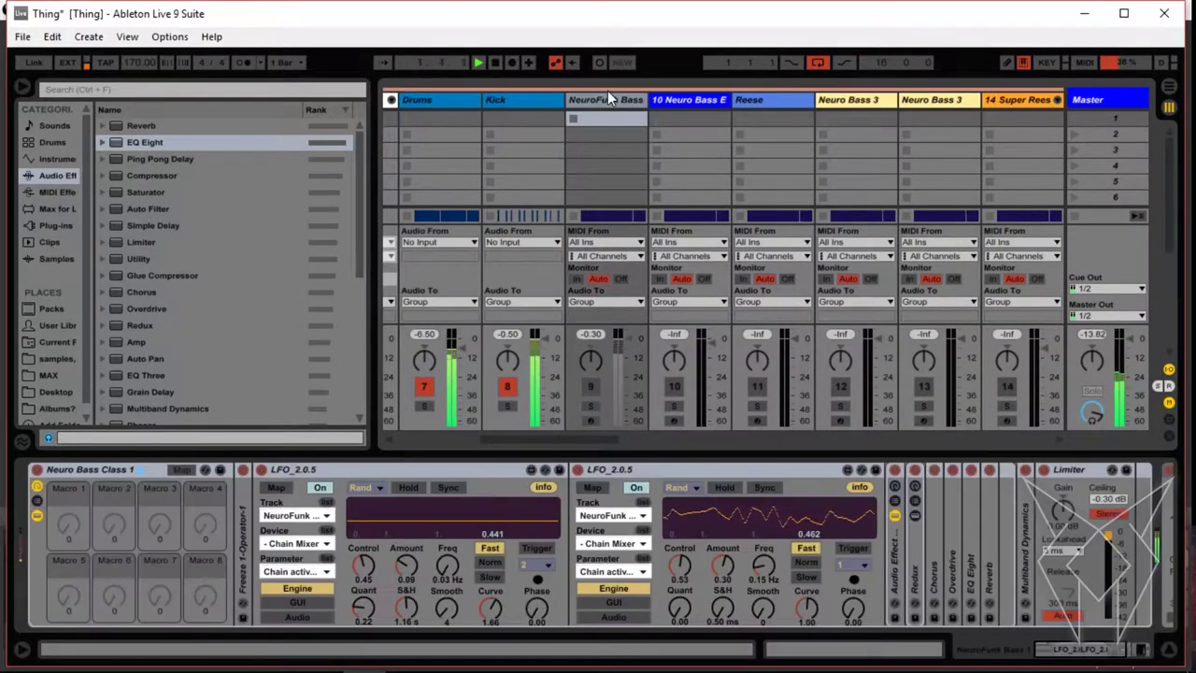
left_click(591, 389)
left_click(590, 387)
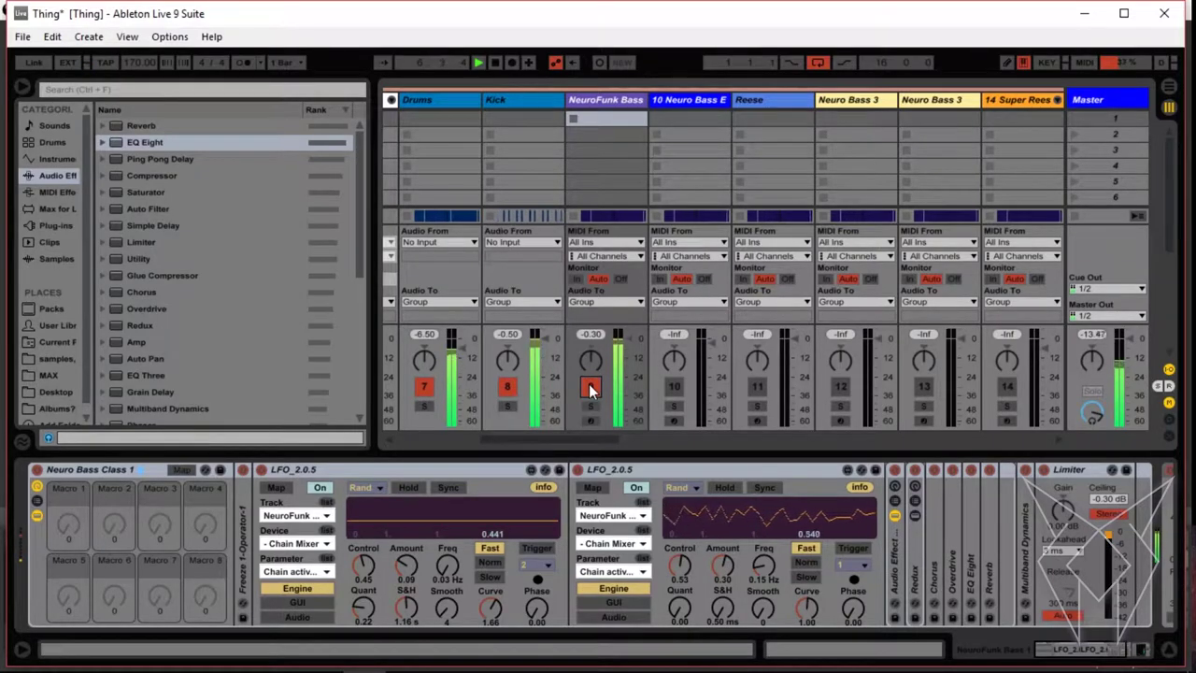
left_click(590, 389)
Enable the Serum_x64 instrument on the Reese track, activate the track to hear it, and switch both off again
left_click(768, 100)
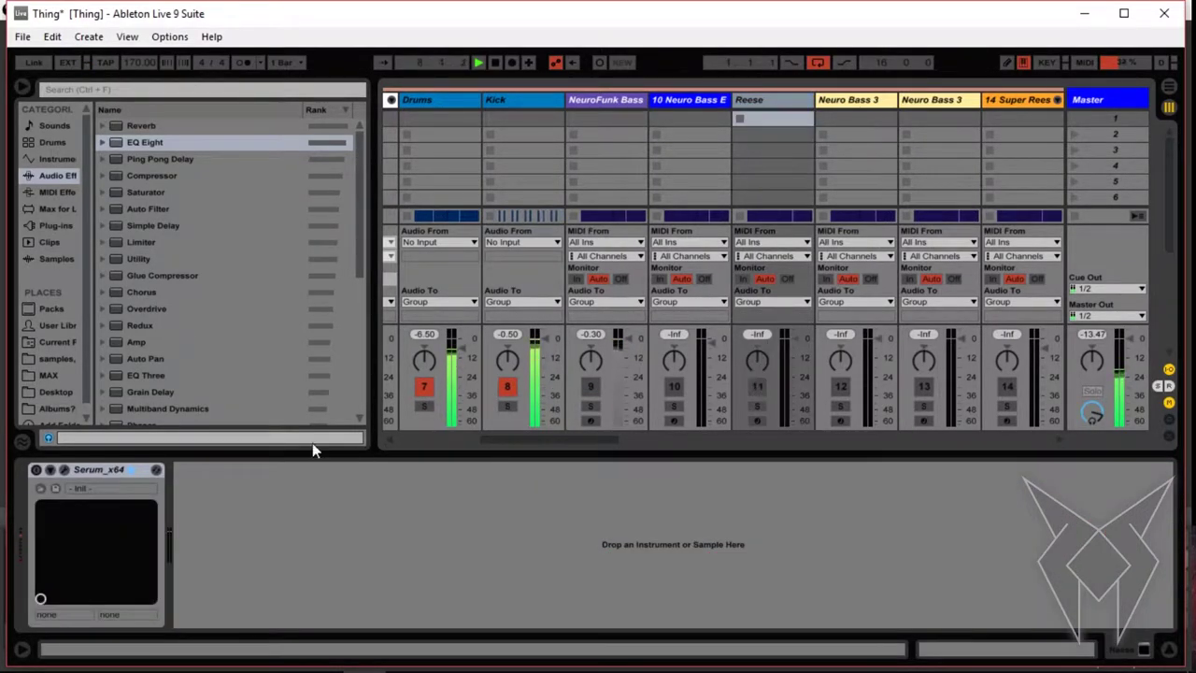
left_click(35, 470)
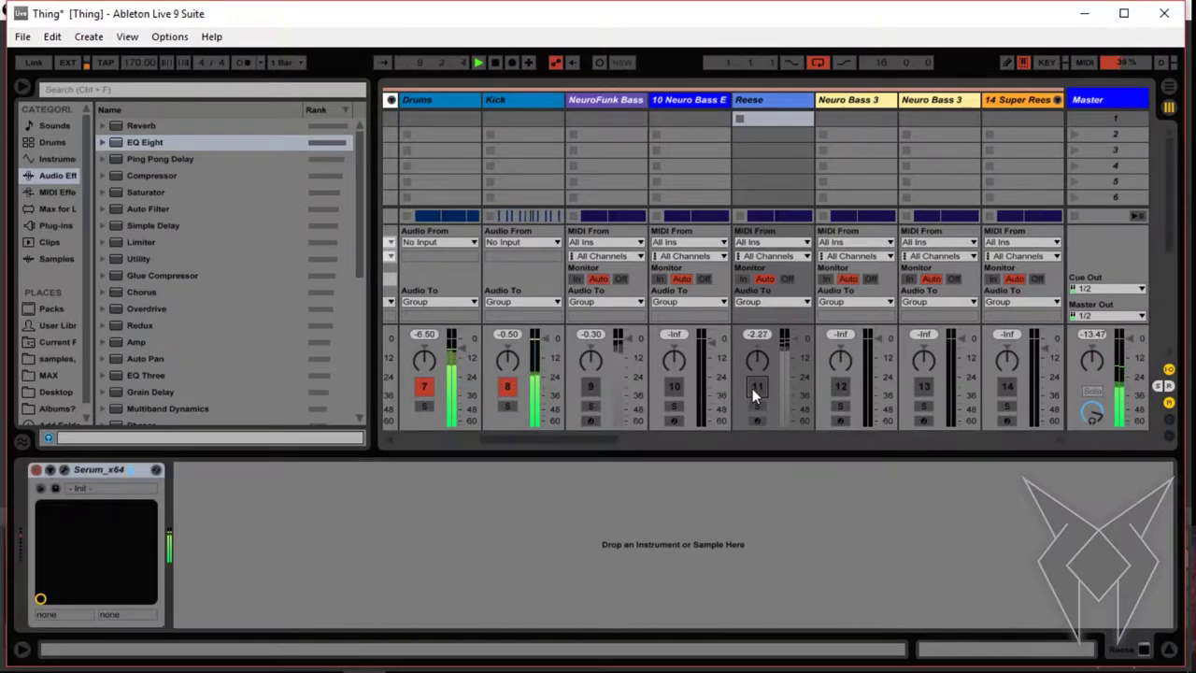
left_click(753, 389)
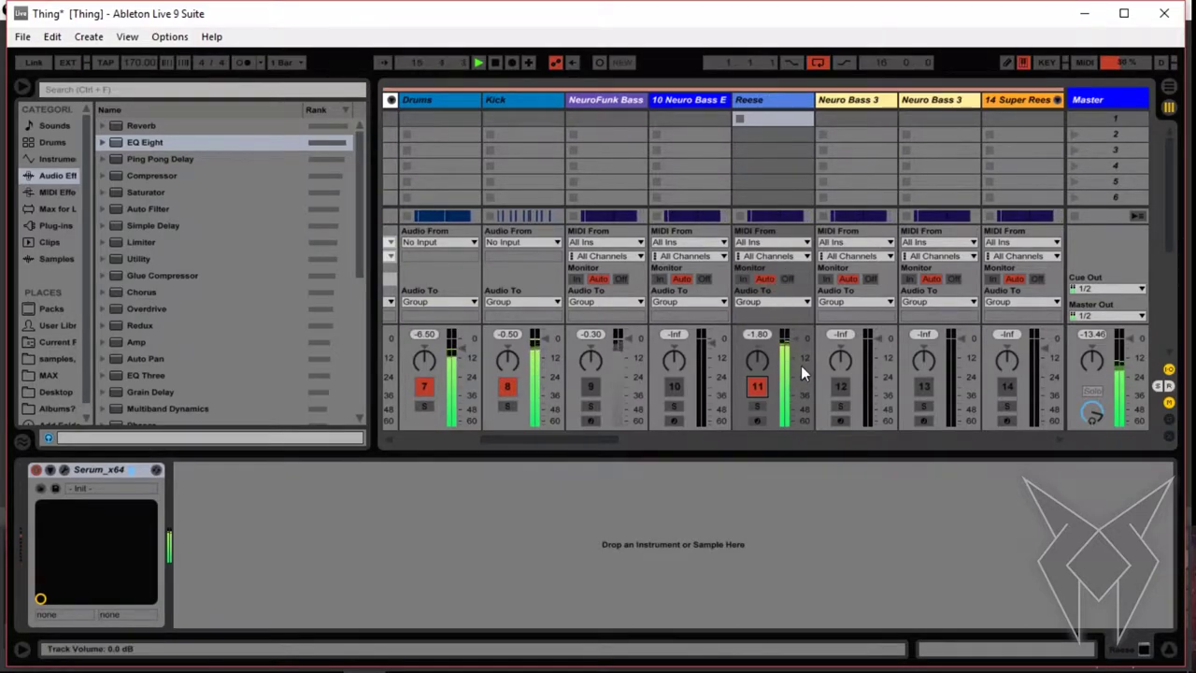
scroll(808, 359, "right", 3)
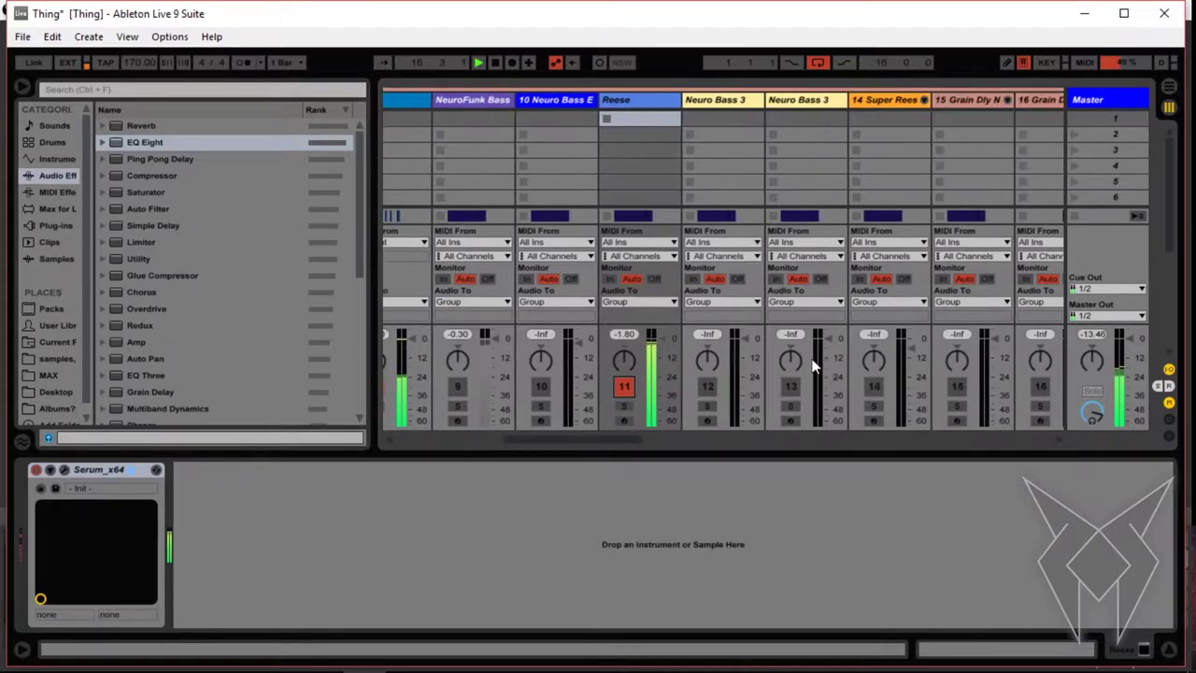
left_click(492, 394)
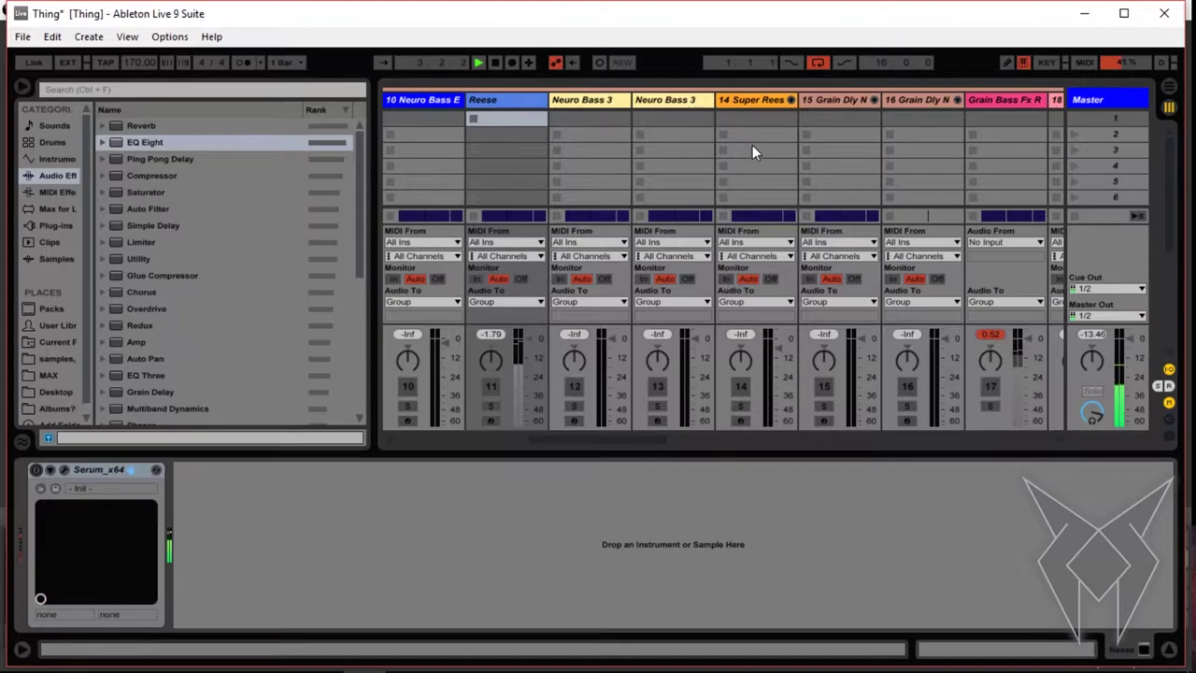
Activate track 14 Super Reese, enable its Super Reese 1 rack to hear the sound, and mute the track again
left_click(767, 99)
left_click(740, 385)
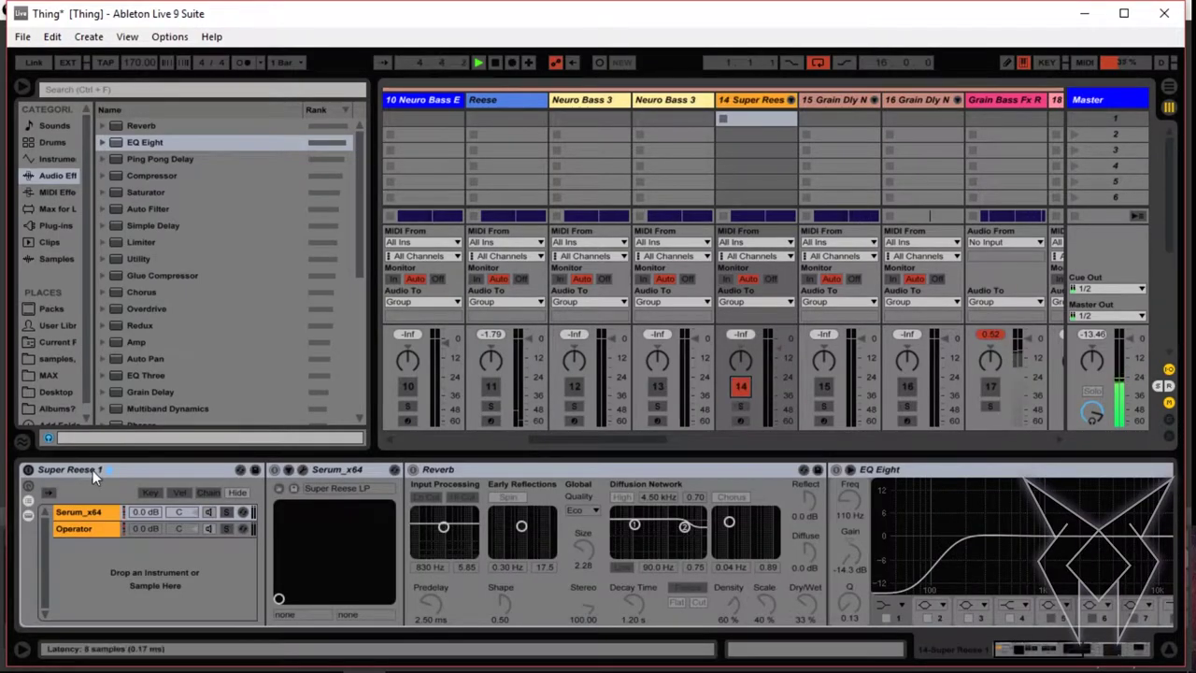
left_click(27, 470)
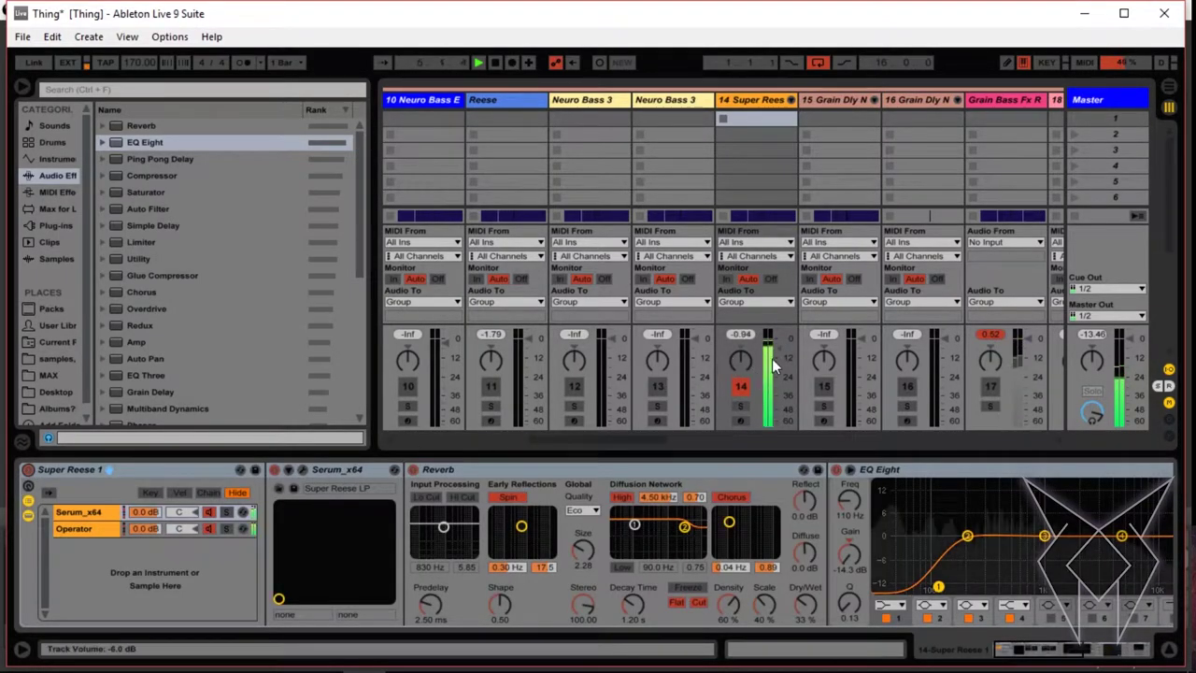
scroll(789, 378, "right", 2)
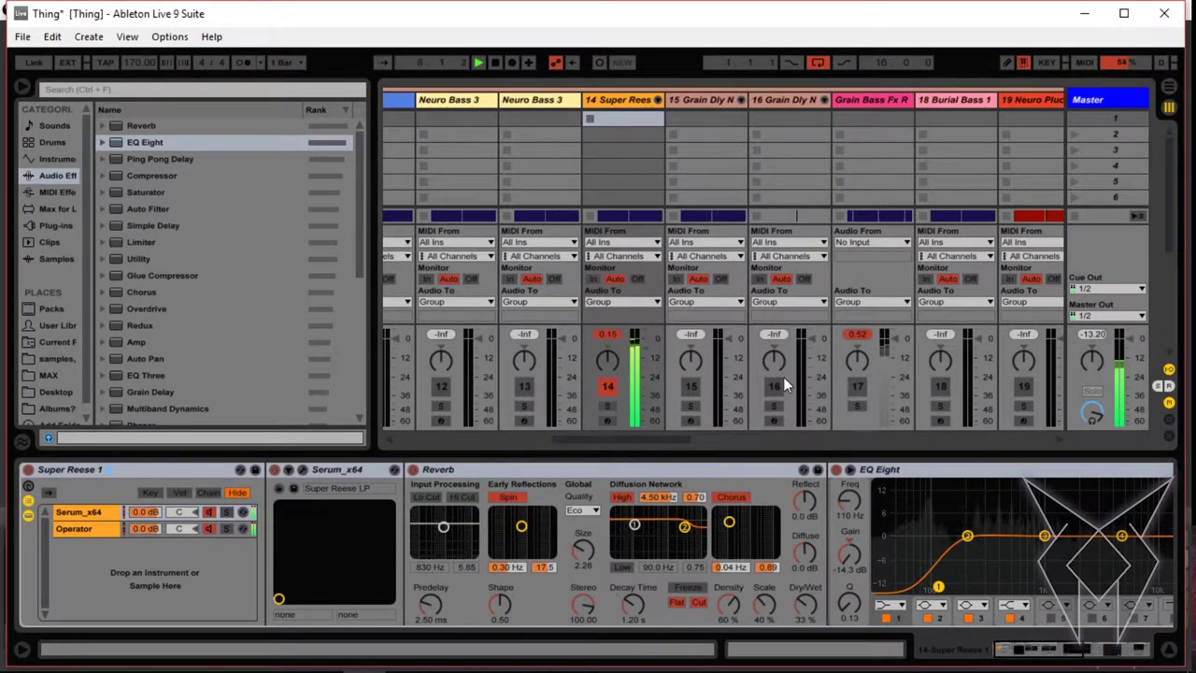
left_click(607, 386)
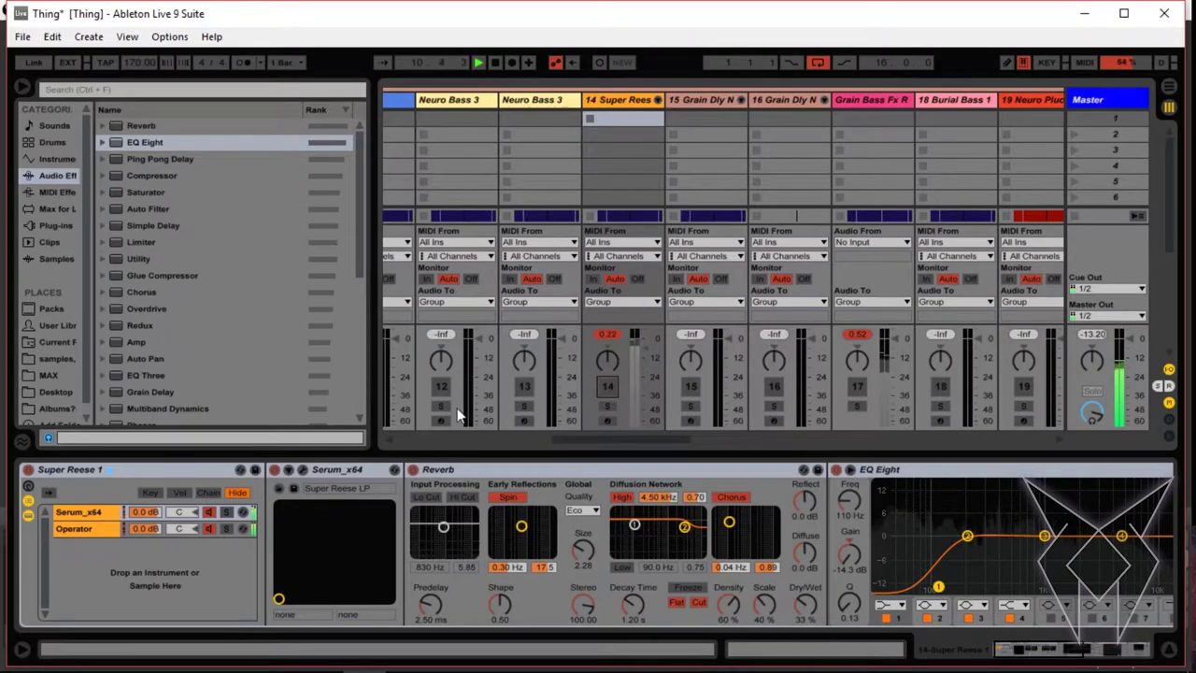
Inspect the devices of the two Grain Dly tracks and activate the Grain Bass Fx track to hear it
left_click(700, 101)
left_click(787, 102)
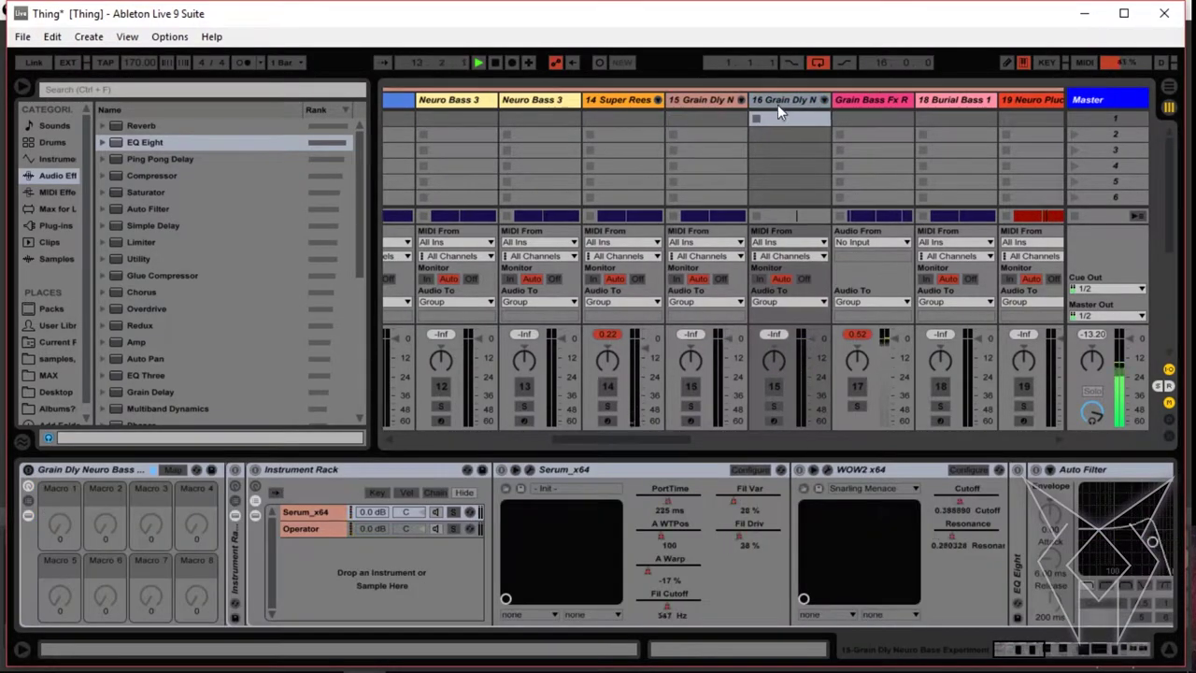
left_click(875, 98)
scroll(863, 145, "right", 3)
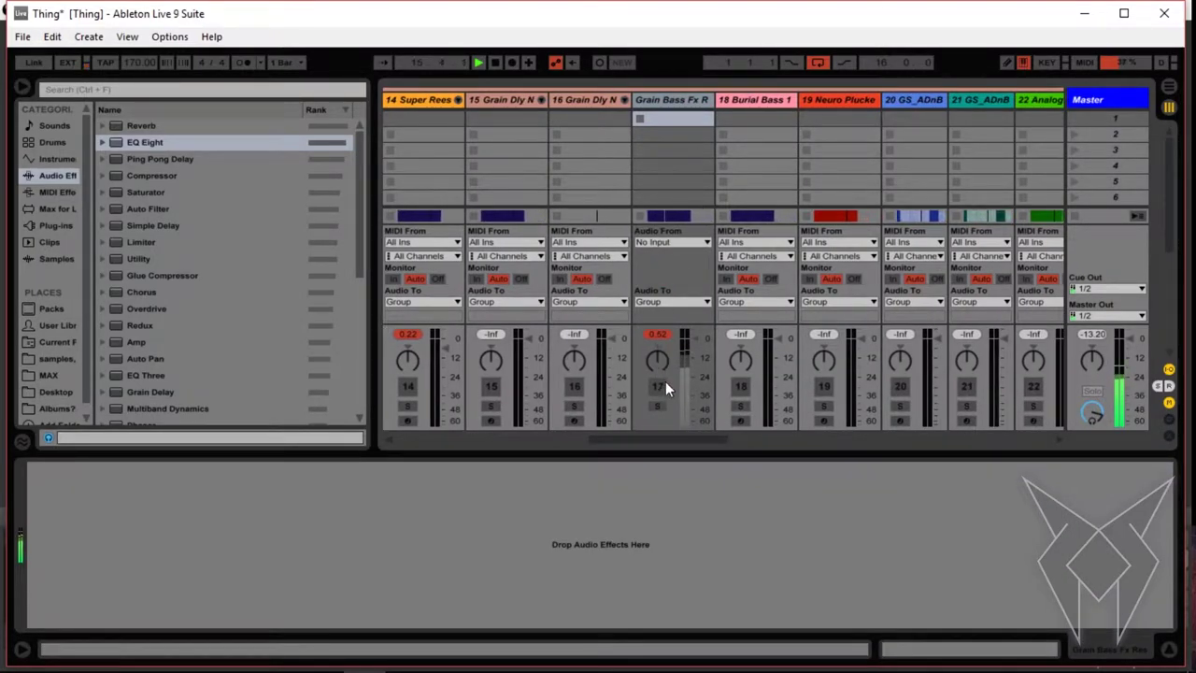
left_click(662, 382)
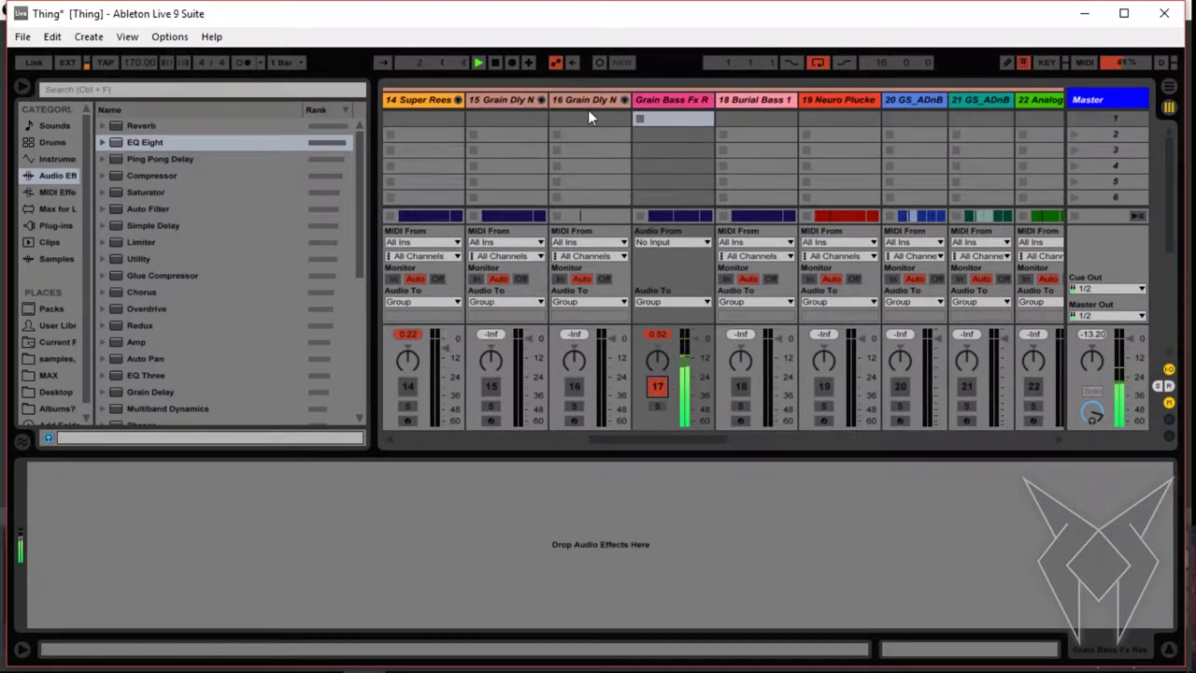
Find the Grain Bass track in the Arrangement view, solo it to hear it alone, and unsolo and mute it
key("Tab")
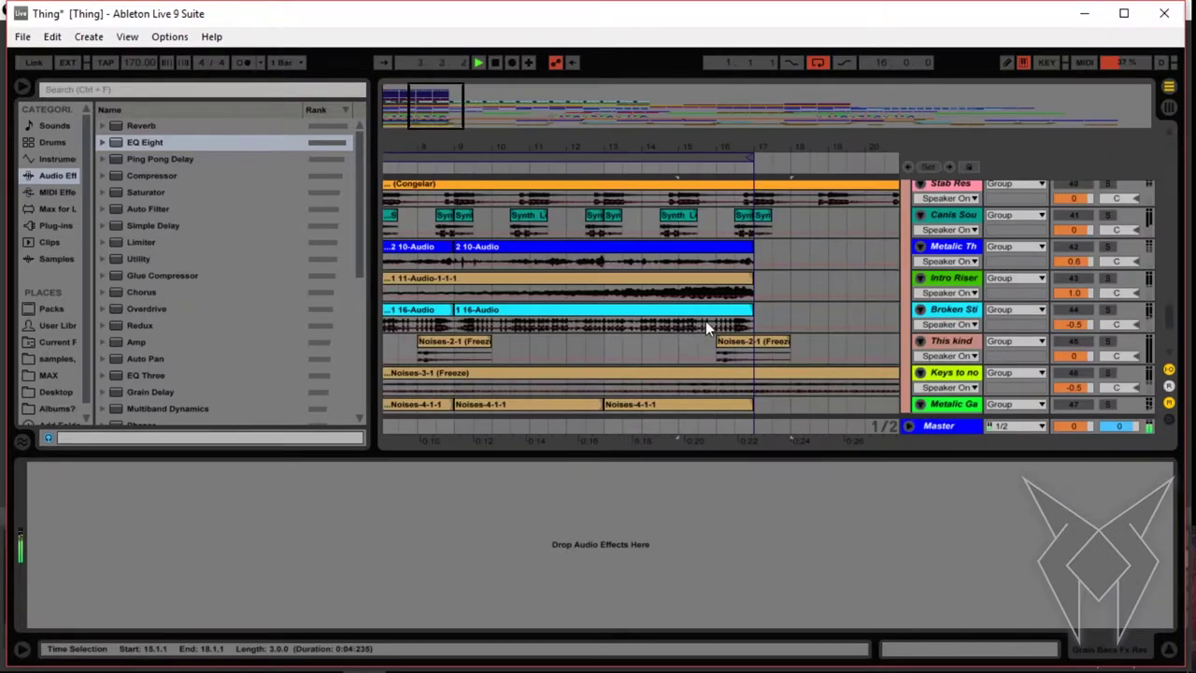
scroll(697, 294, "right", 2)
scroll(686, 292, "left", 6)
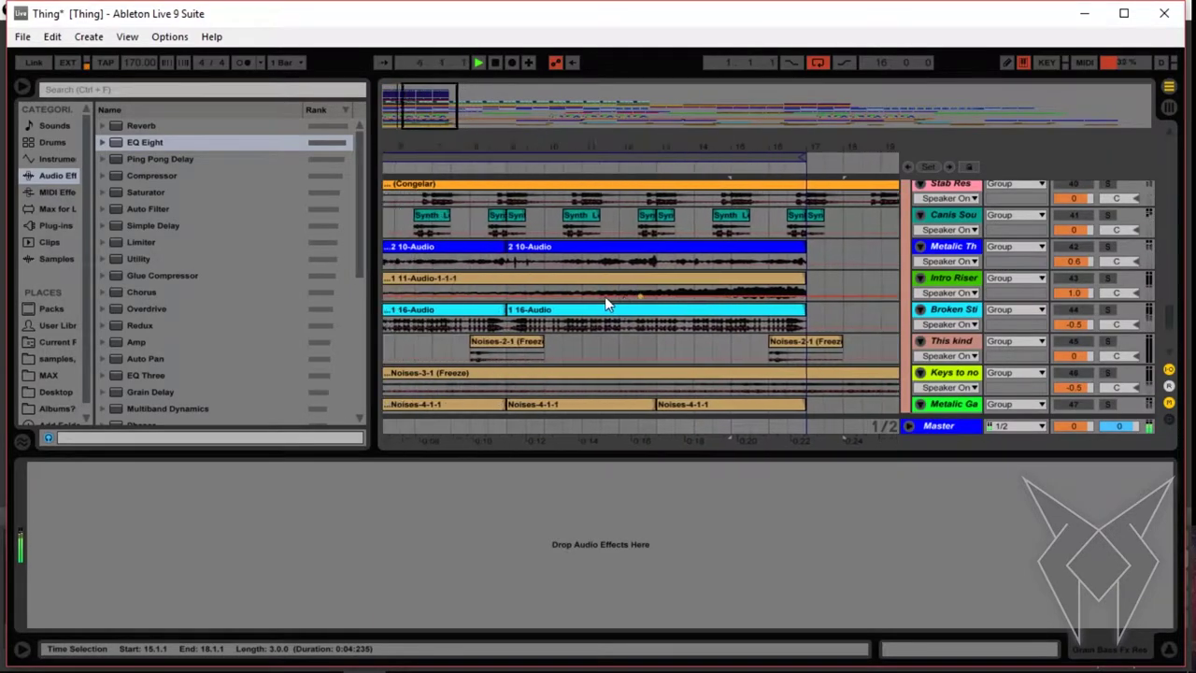
scroll(457, 283, "up", 1)
scroll(456, 283, "down", 6)
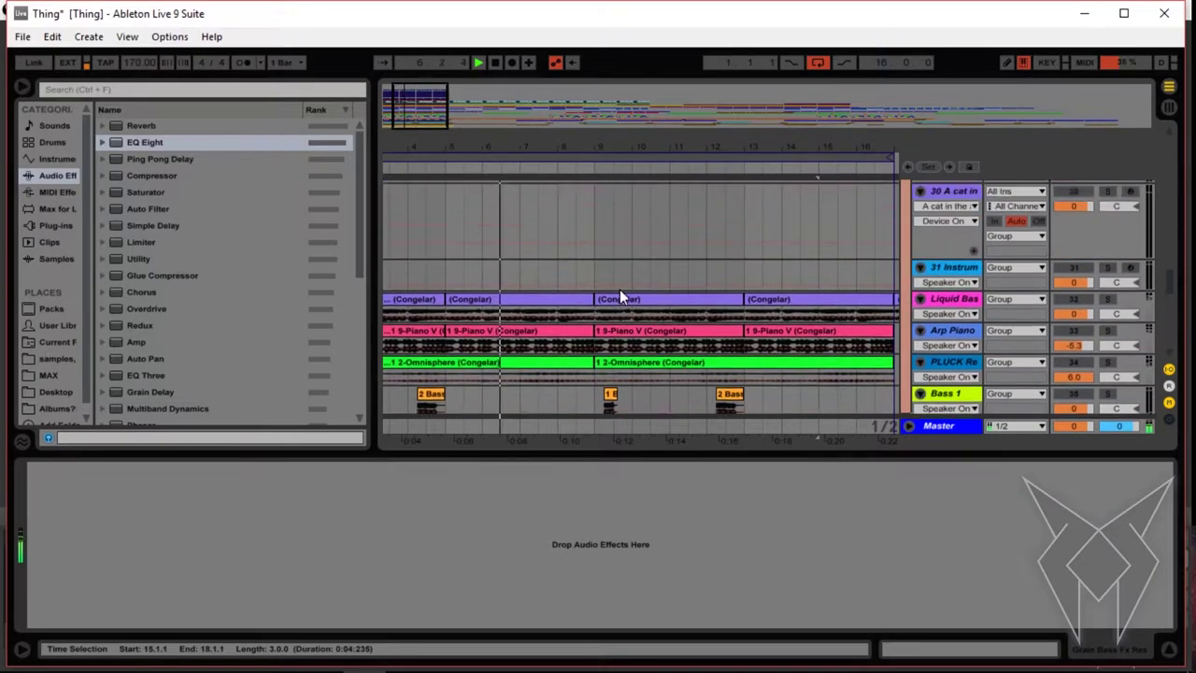
scroll(699, 299, "up", 6)
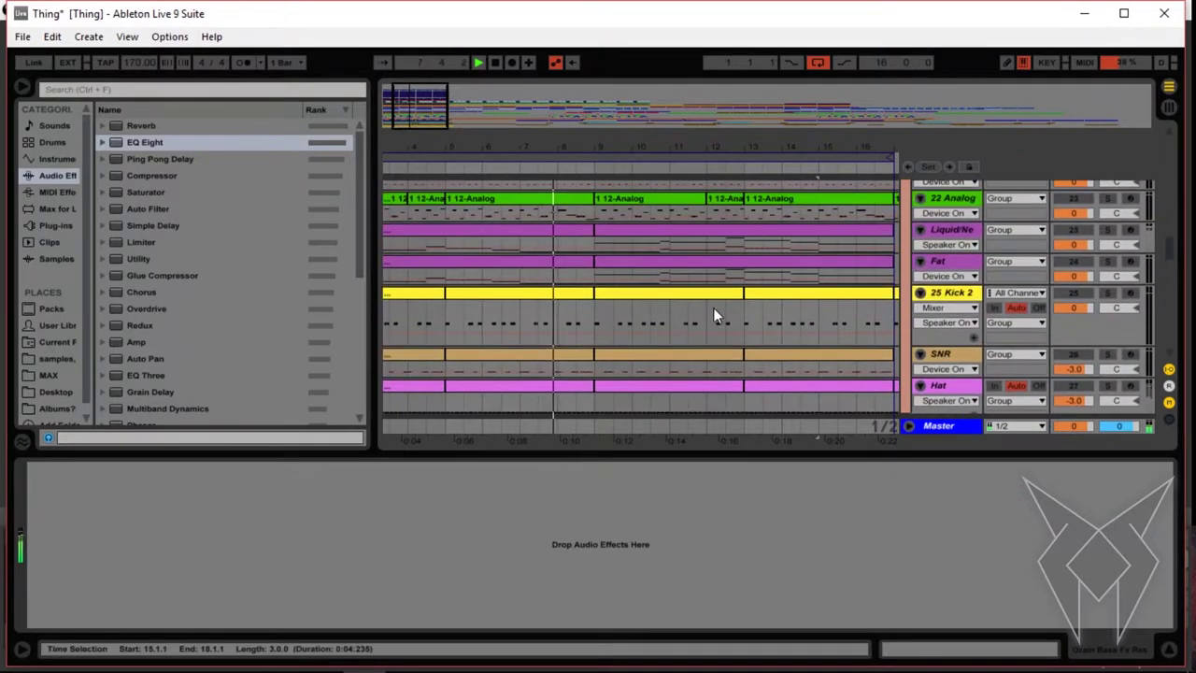
scroll(732, 316, "up", 8)
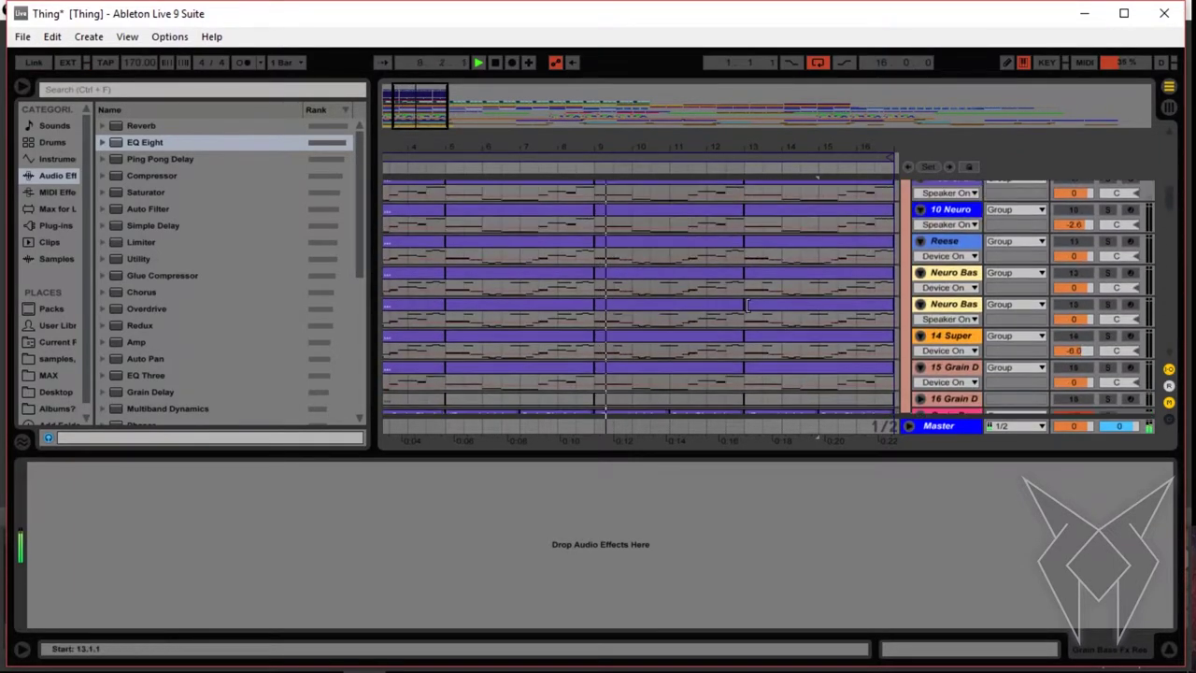
scroll(748, 308, "down", 8)
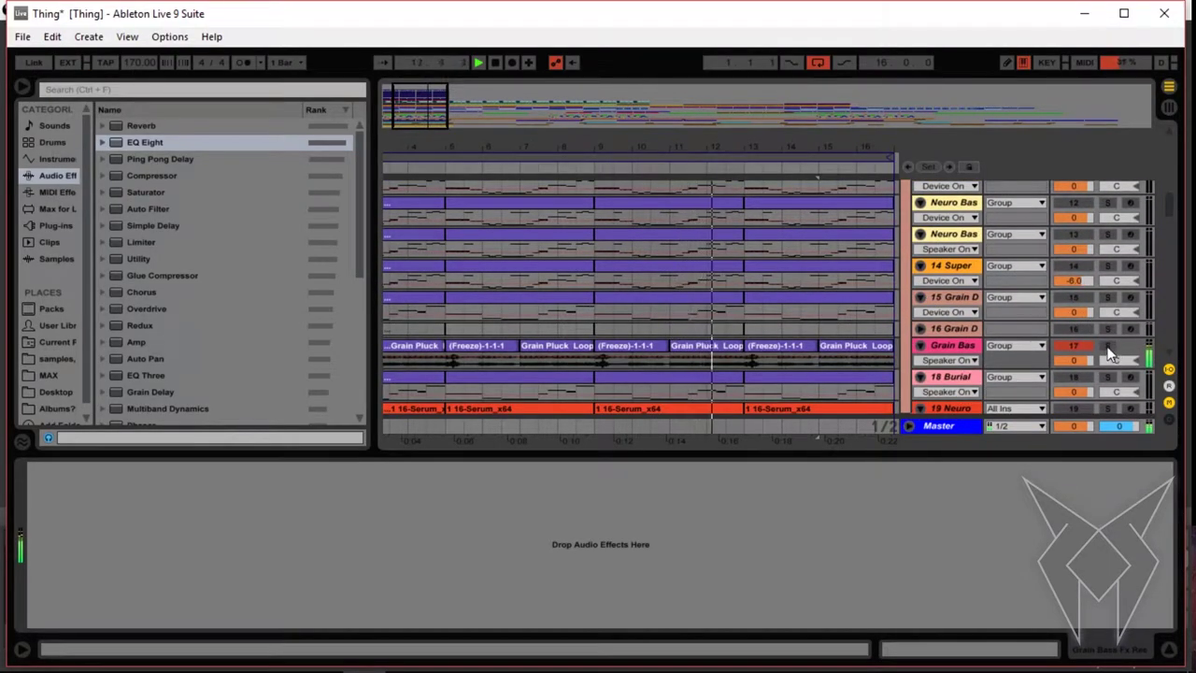
left_click(1108, 345)
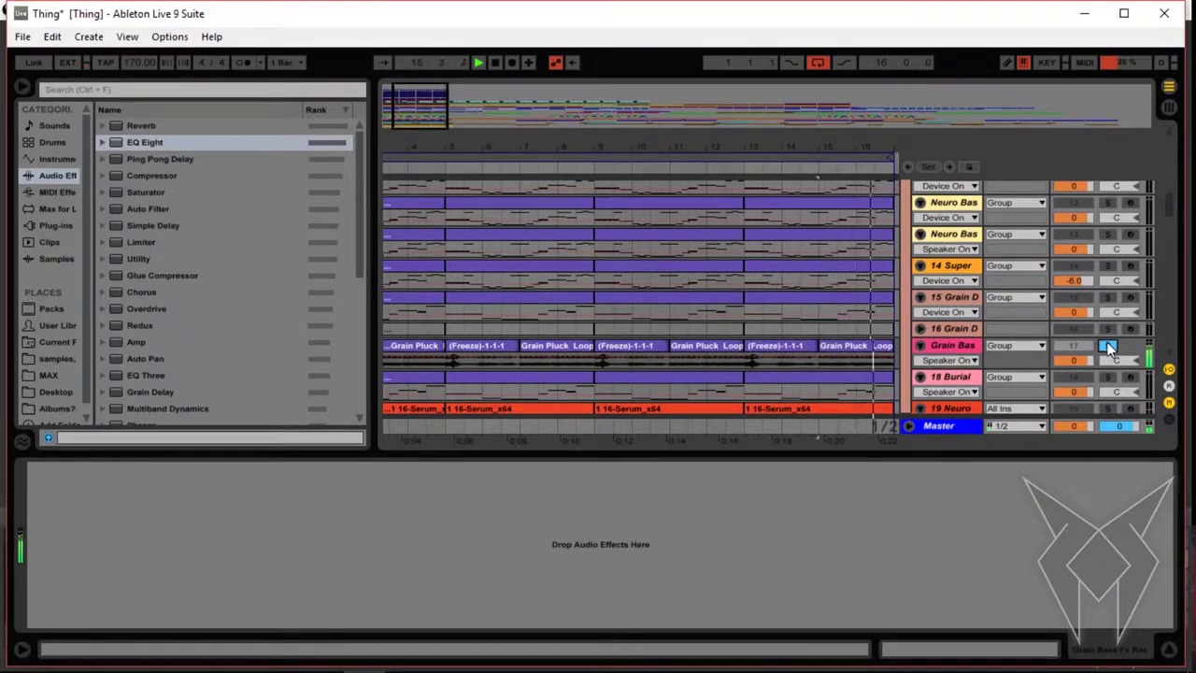
left_click(1106, 348)
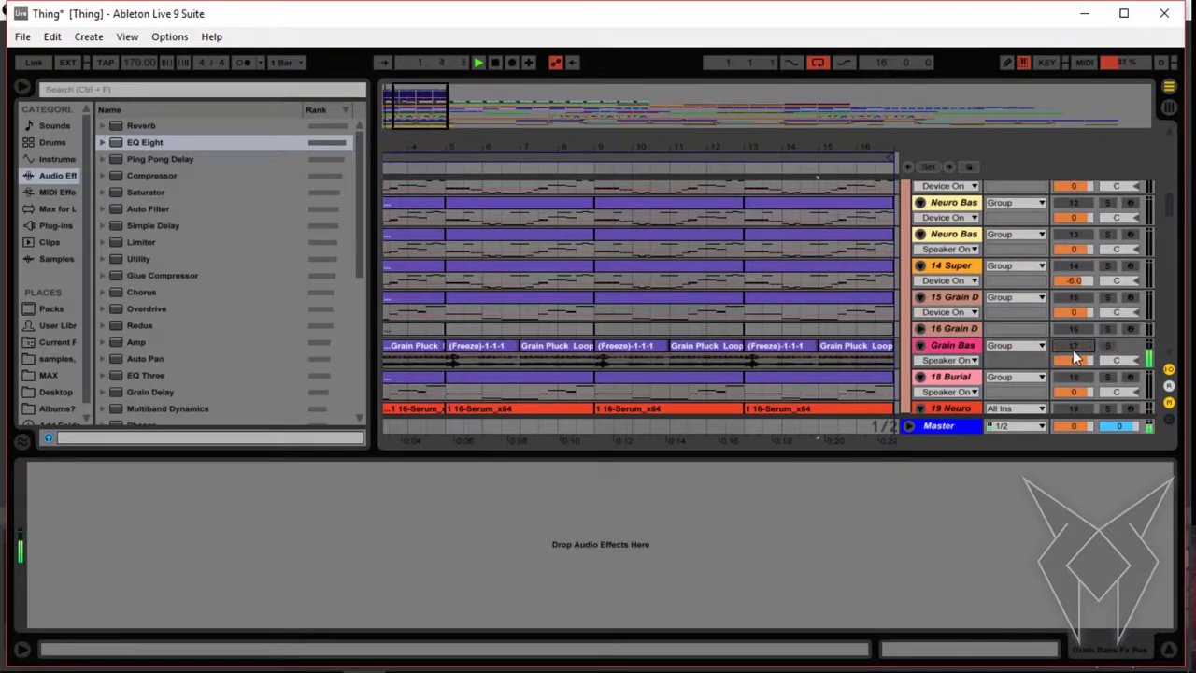
Audition the Burial Bass 1 track in the Session view, including soloed, and switch off the track and its rack
key("Tab")
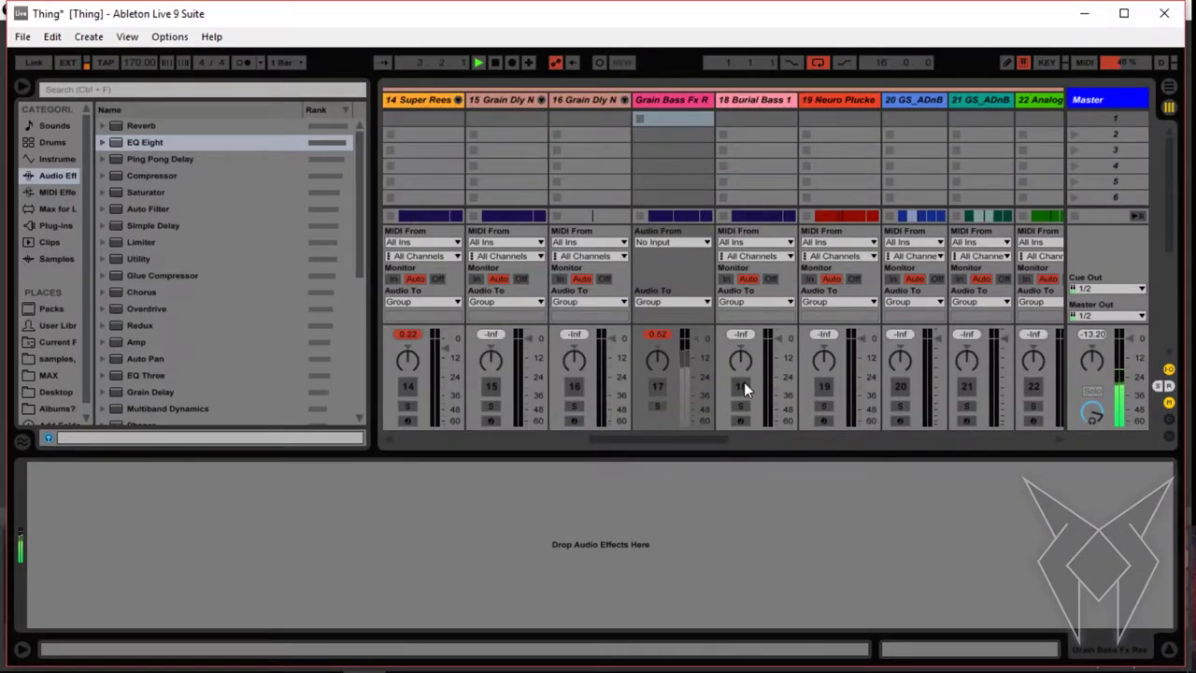
left_click(748, 94)
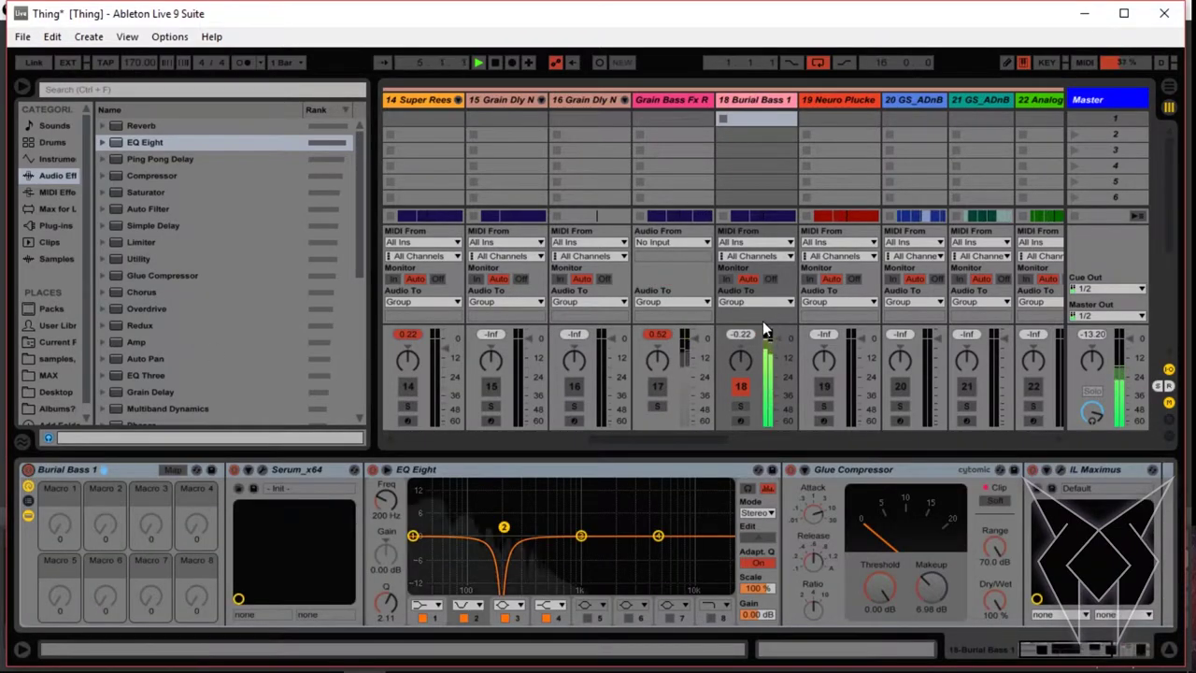
left_click(740, 407)
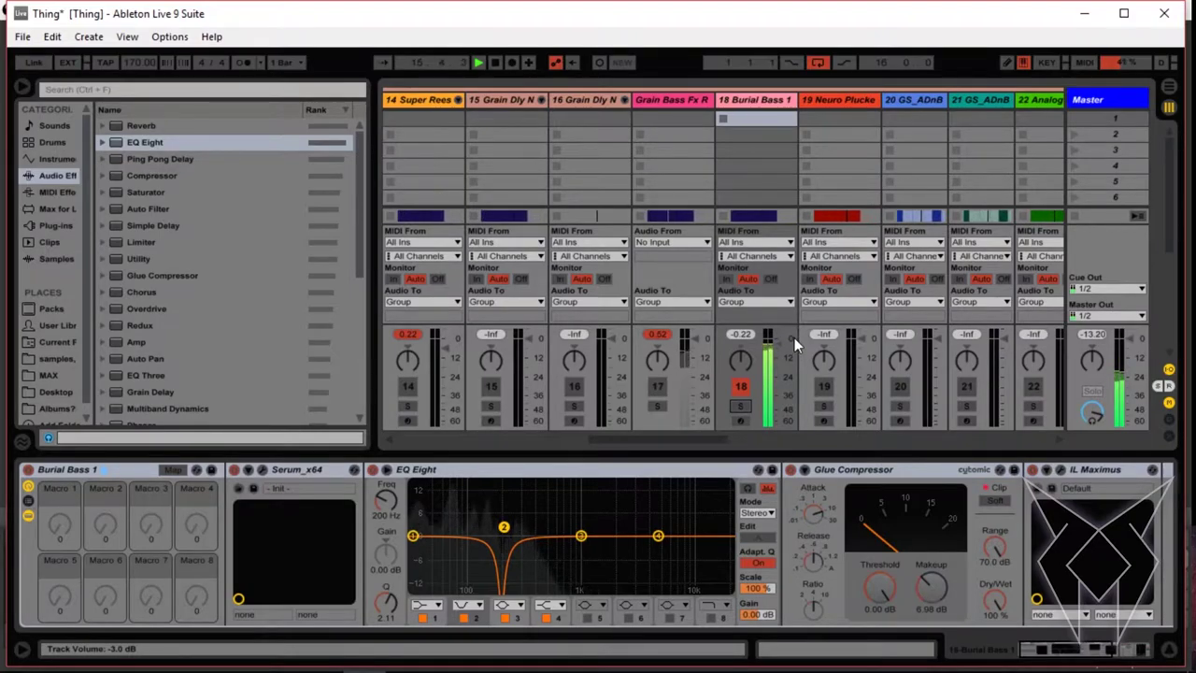
scroll(805, 304, "right", 2)
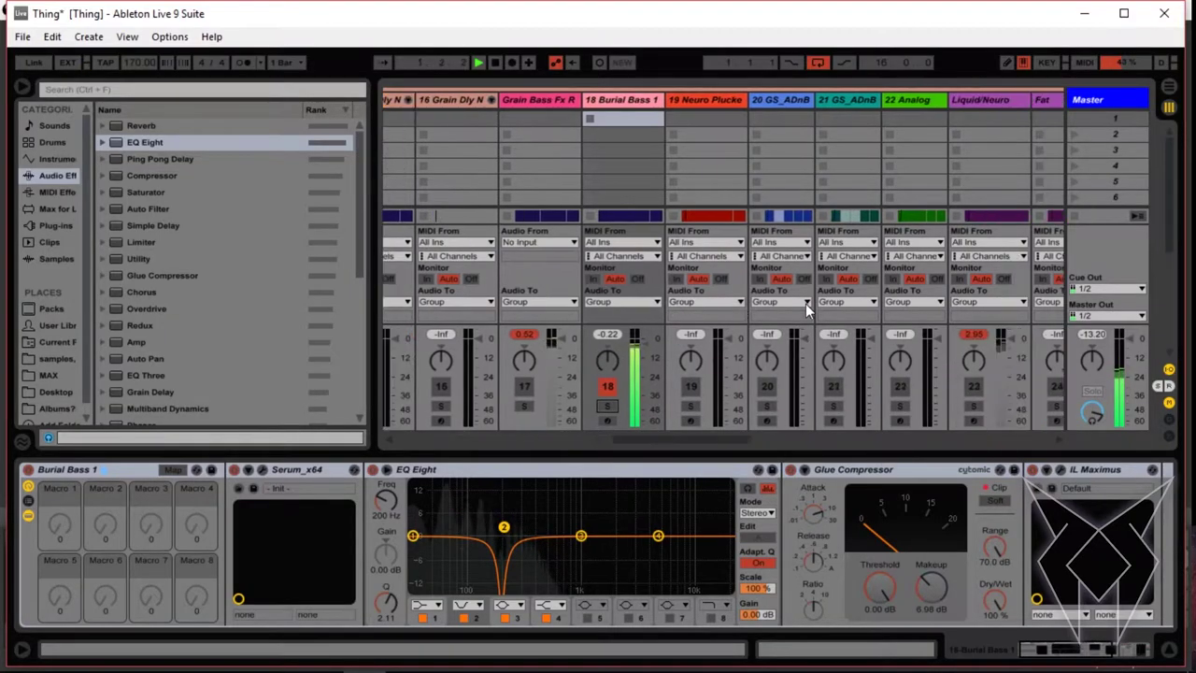
left_click(609, 385)
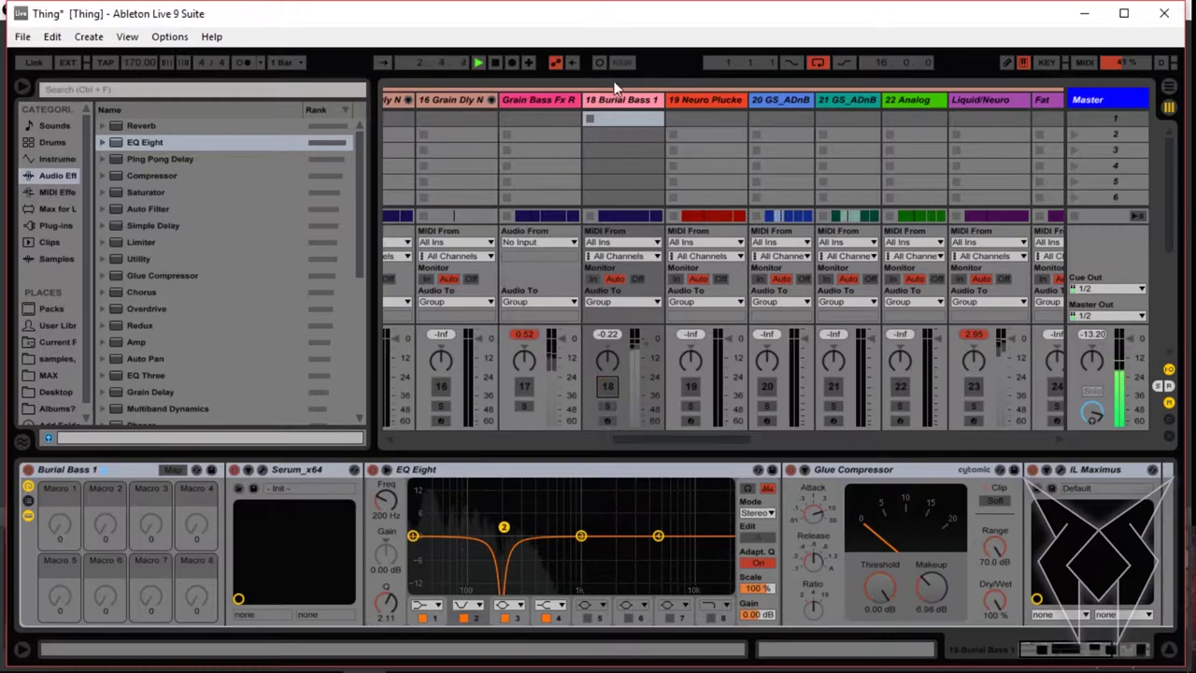
left_click(28, 471)
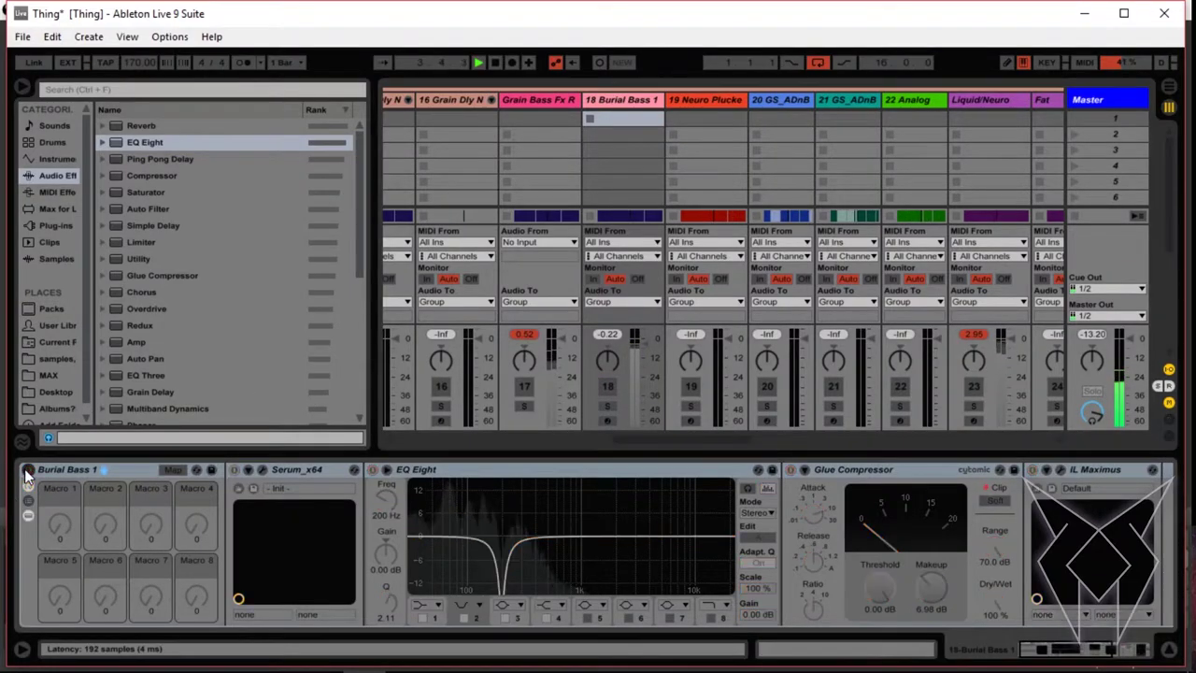
Enable the Neuro Plucker rack on track 19, activate the track to hear it, and view the rest of its device chain
left_click(691, 91)
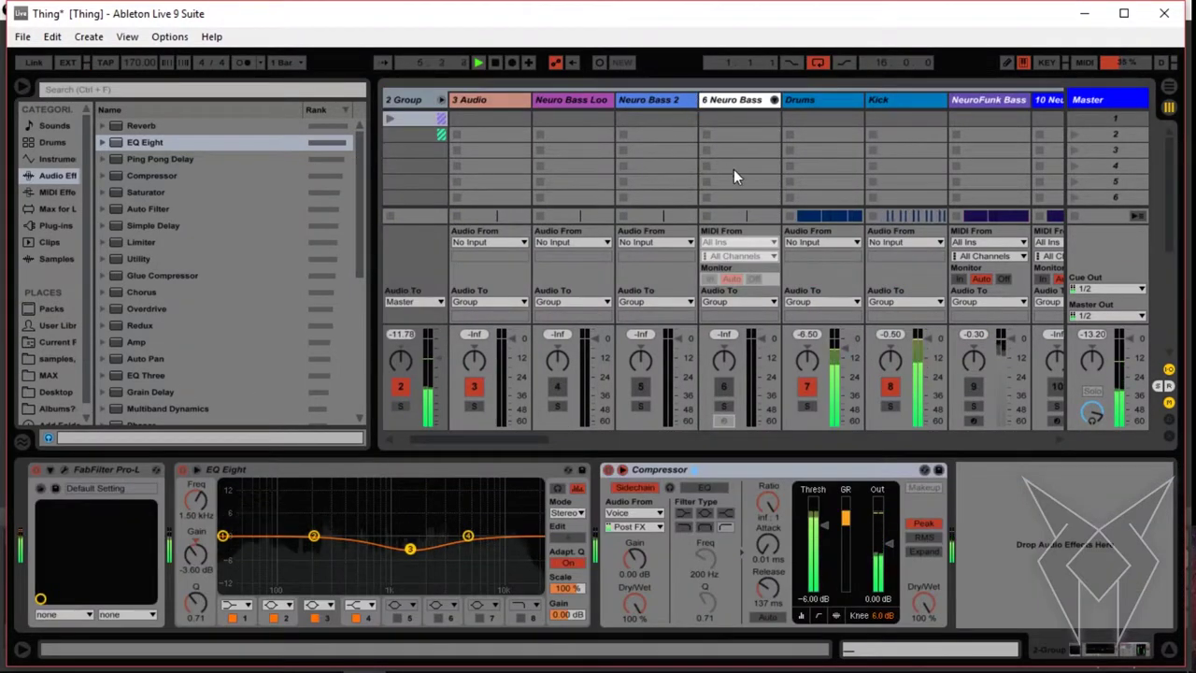
scroll(733, 172, "right", 5)
scroll(699, 206, "left", 5)
scroll(683, 211, "left", 1)
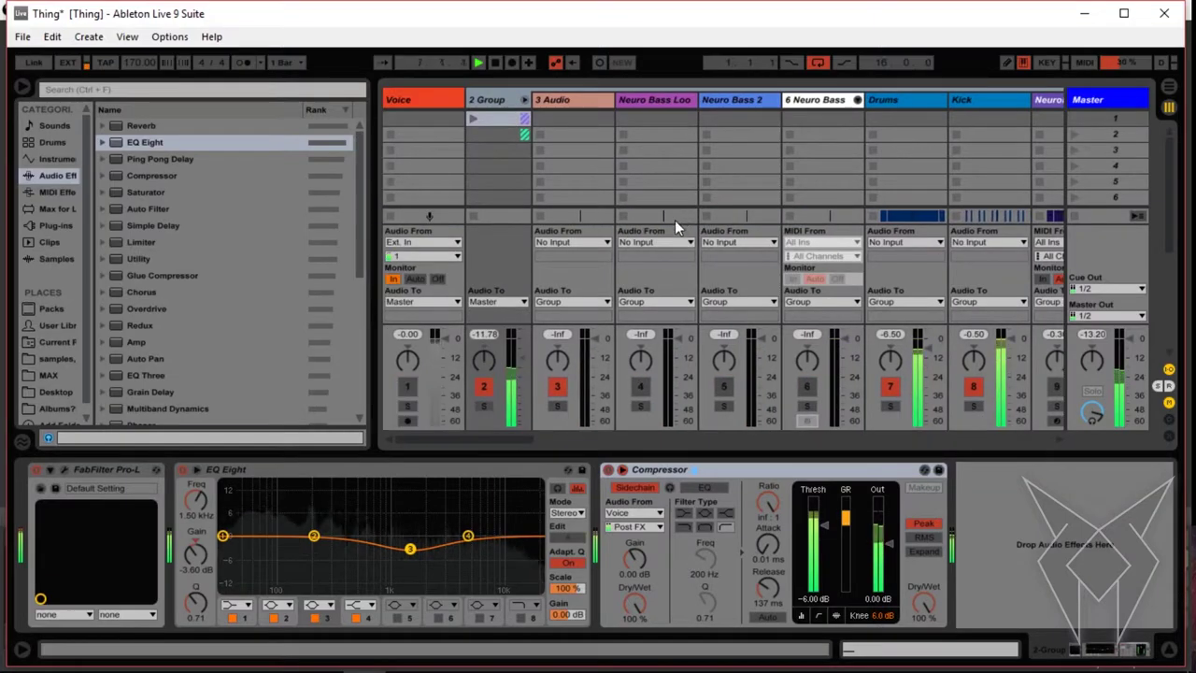
scroll(676, 218, "right", 10)
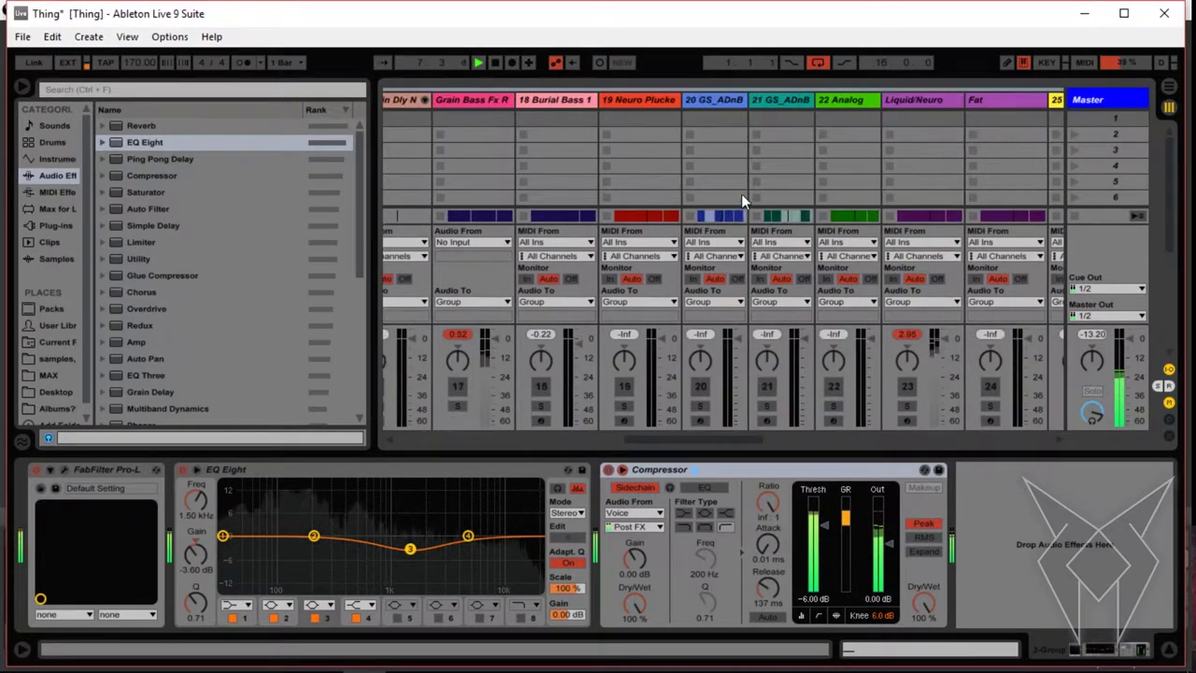
left_click(649, 102)
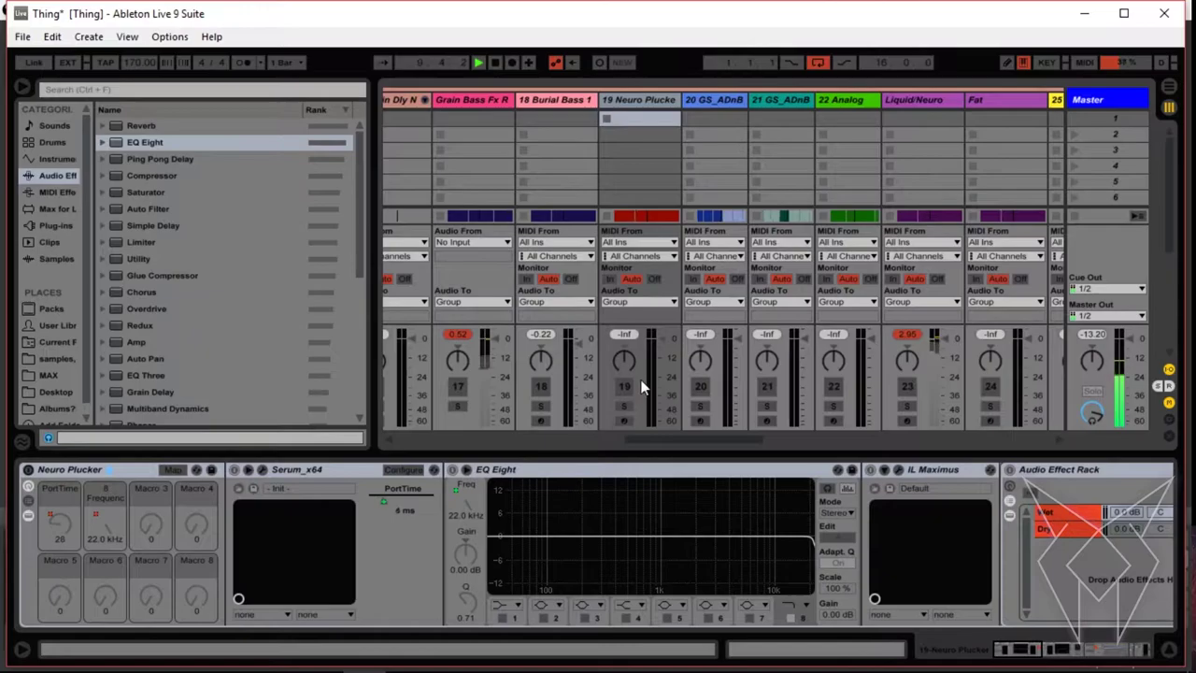
left_click(28, 470)
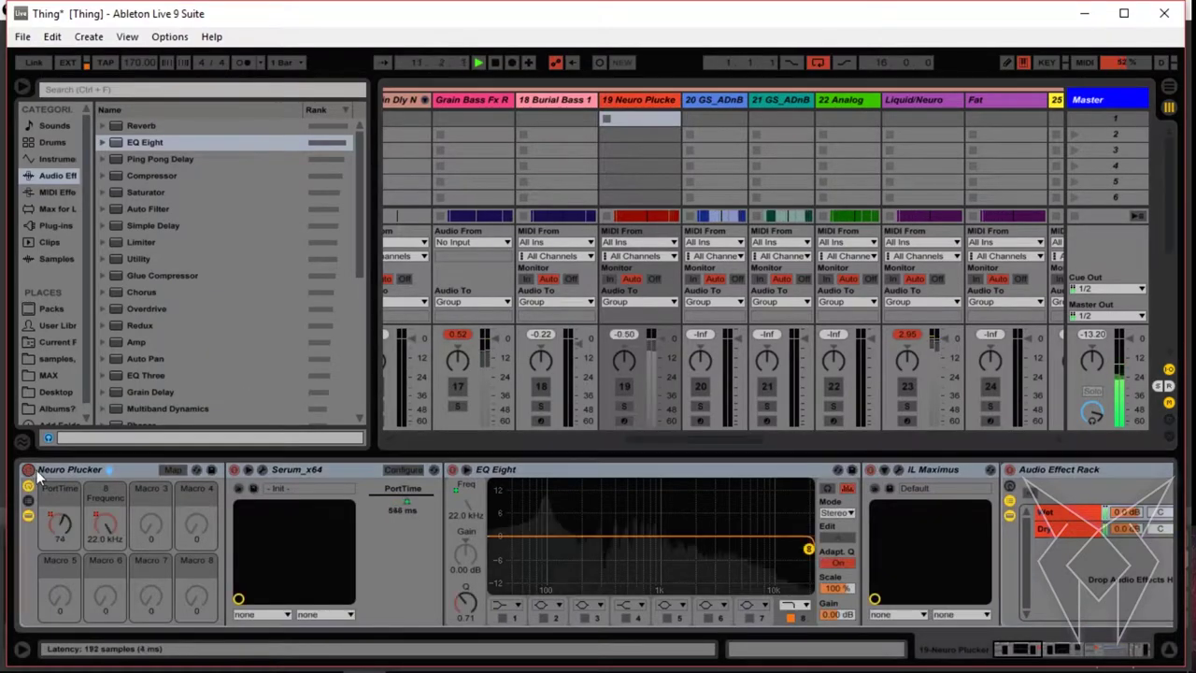
left_click(624, 385)
scroll(841, 534, "right", 10)
scroll(841, 524, "right", 10)
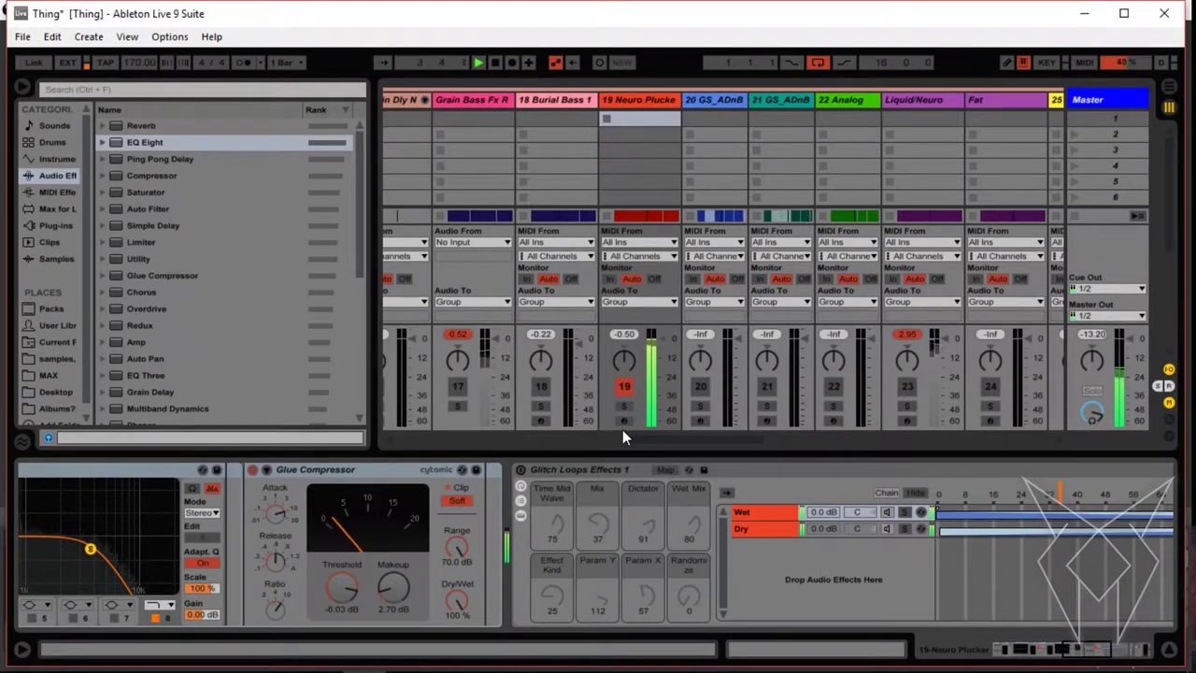
Enable the Glitch Loops Effects 1 rack on track 19 and move its chain selector to about 24
left_click(521, 470)
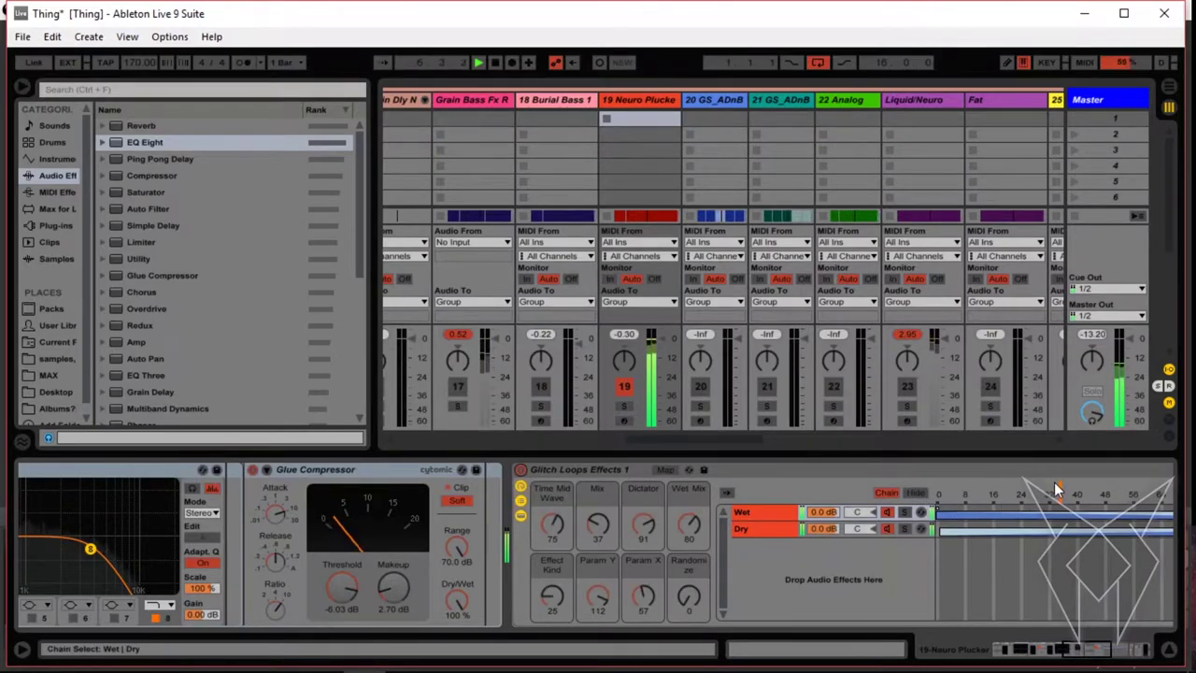
left_click_drag(1056, 490, 992, 493)
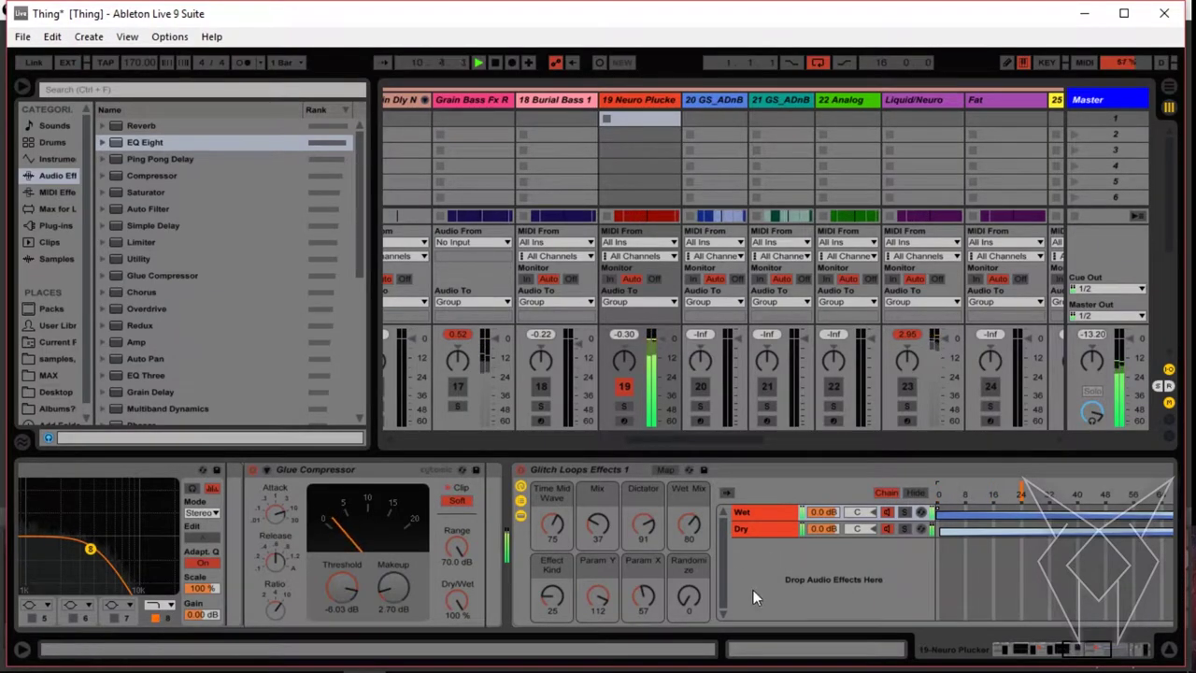
left_click(613, 472)
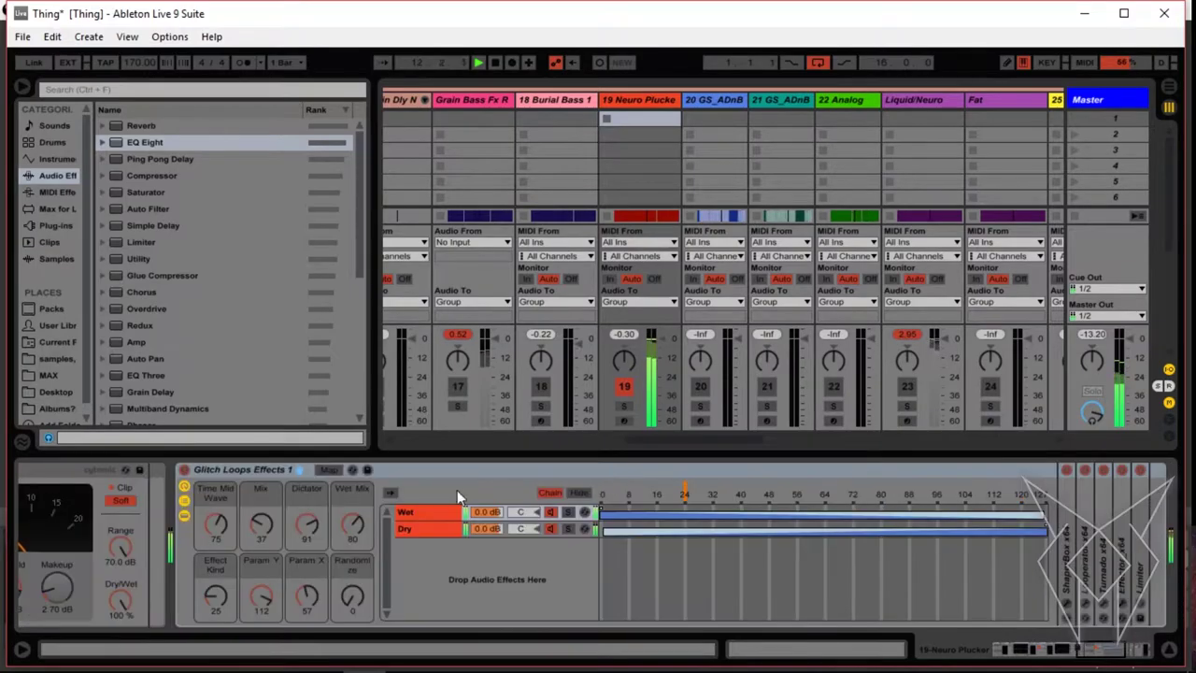
Inspect the ShaperBox, Looperator, Turnado, Effector and Limiter devices inside the Glitch Loops Effects 1 rack
scroll(620, 545, "down", 4)
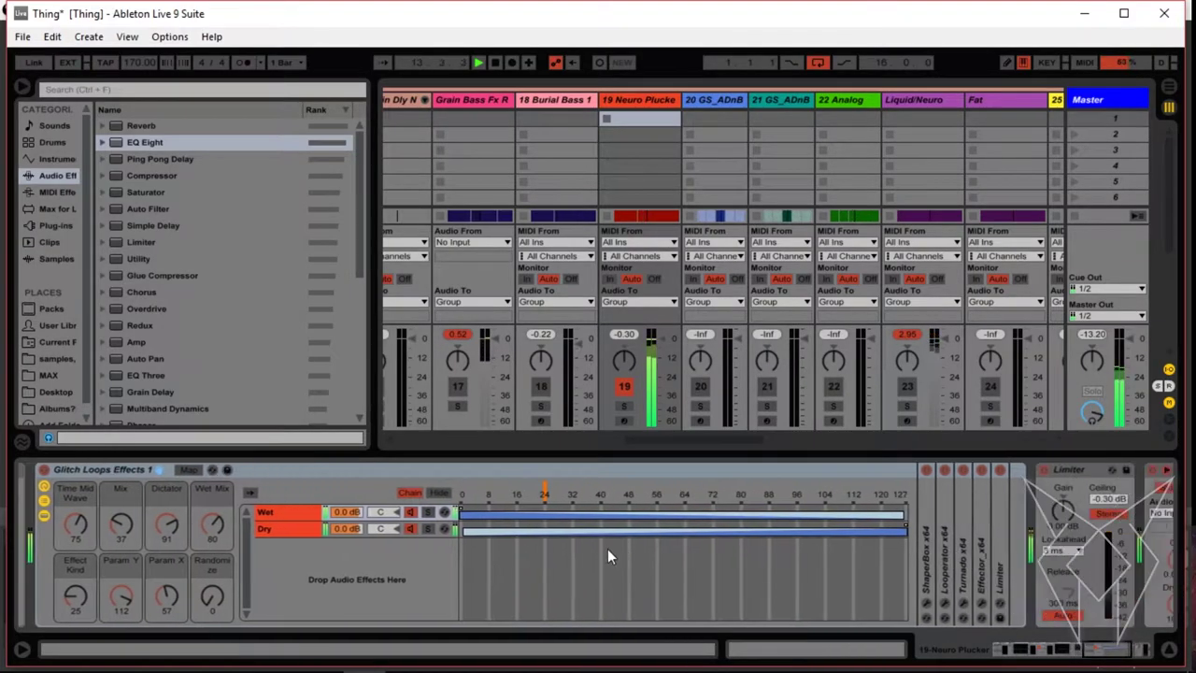
scroll(610, 549, "up", 3)
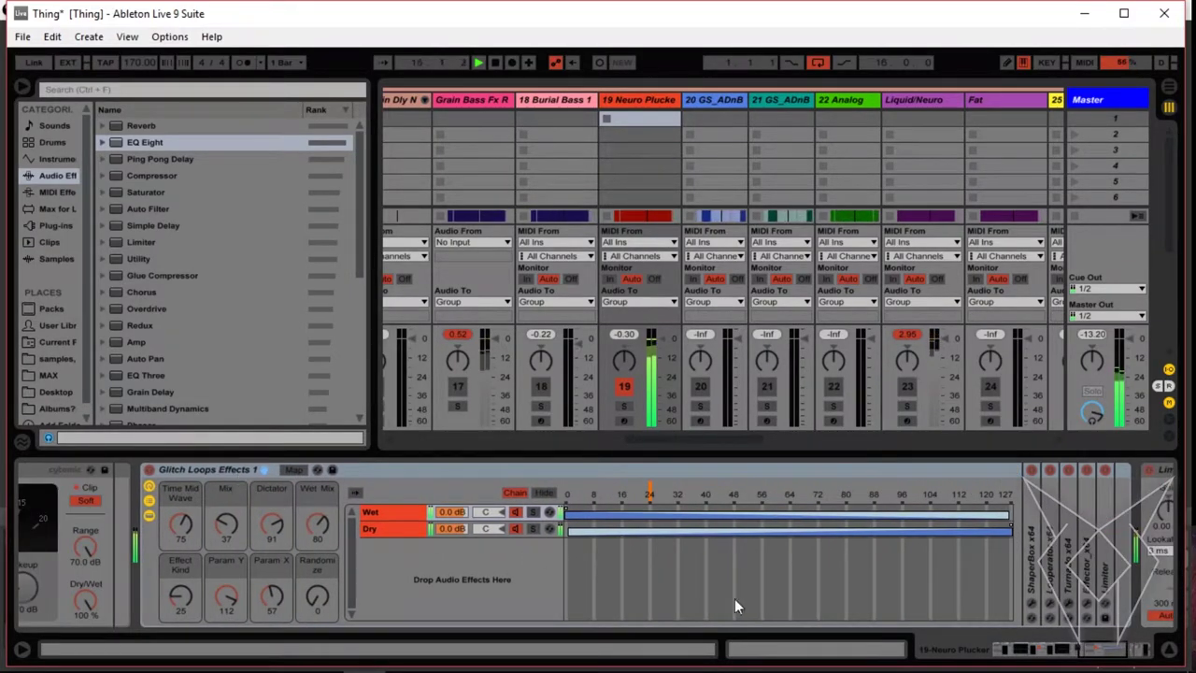
left_click(1027, 540)
left_click(1053, 539)
left_click(1073, 543)
left_click(1088, 545)
left_click(1106, 543)
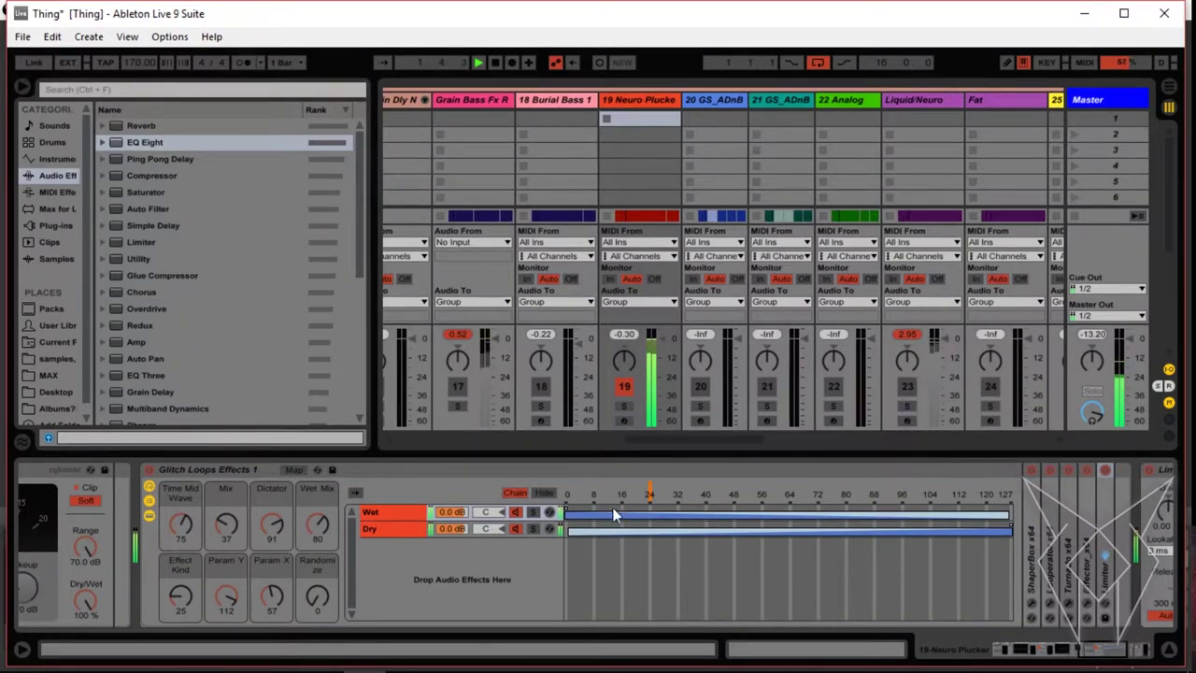
Sweep the Glitch Loops Effects 1 chain selector to hear the change, and switch the rack off
left_click_drag(649, 495, 713, 496)
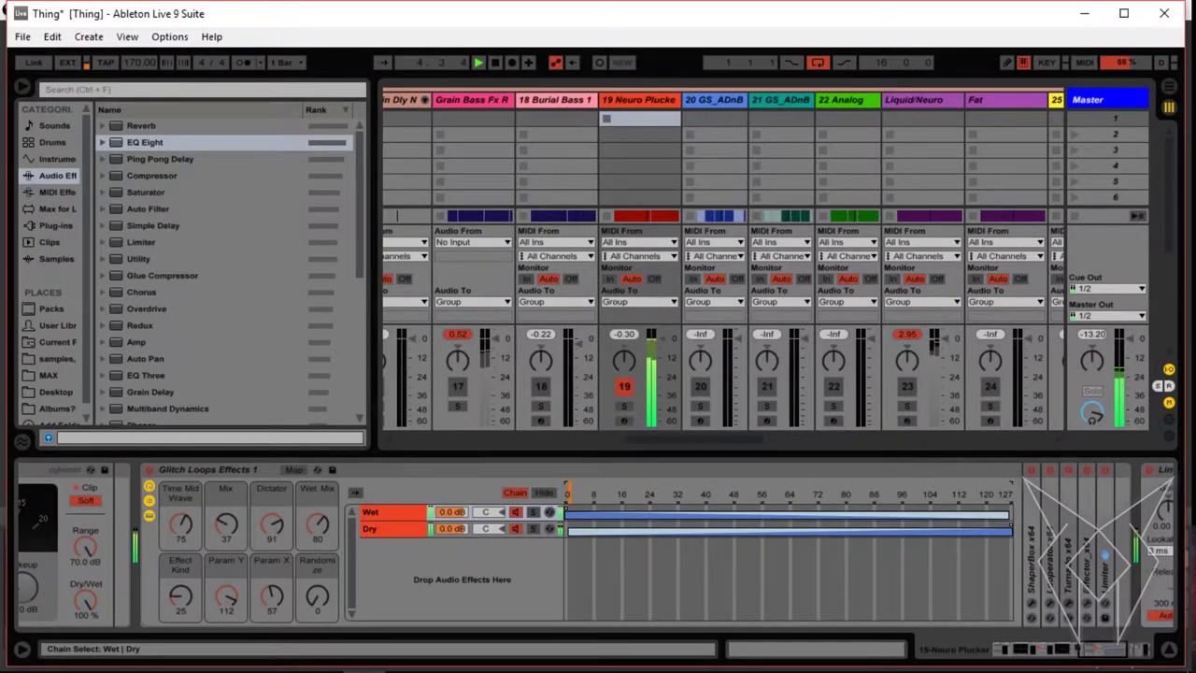
left_click(150, 470)
Switch off the Neuro Plucker rack at the start of the device chain and deactivate track 19
scroll(388, 575, "up", 6)
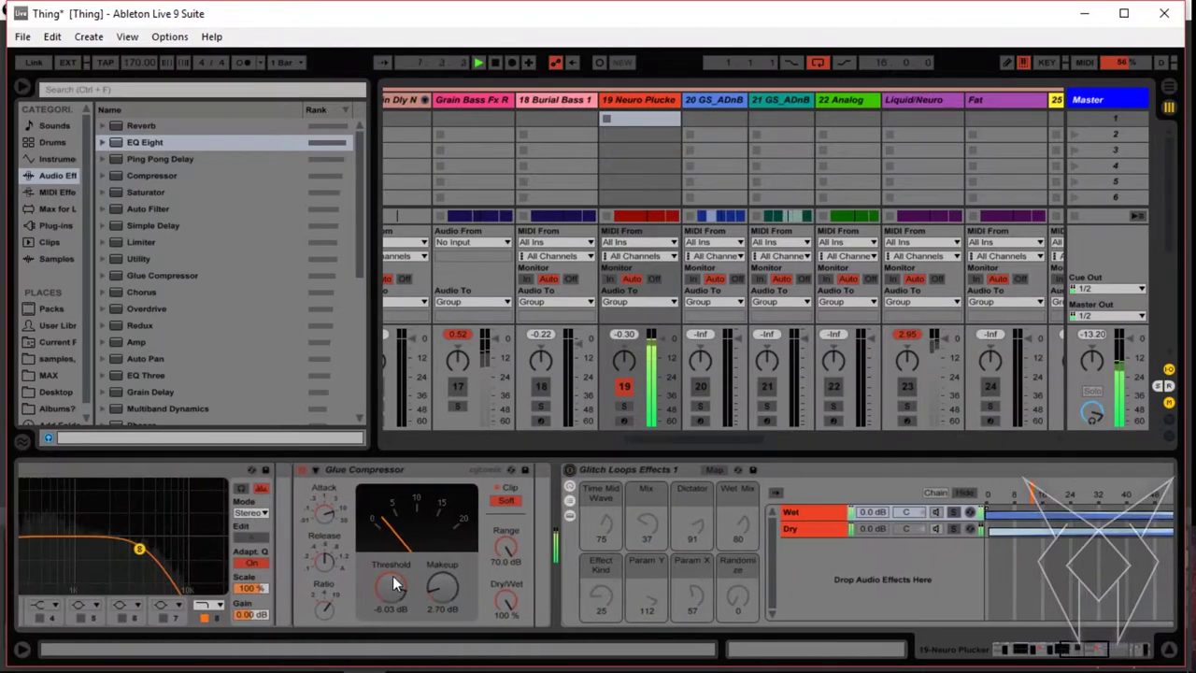
scroll(393, 584, "up", 10)
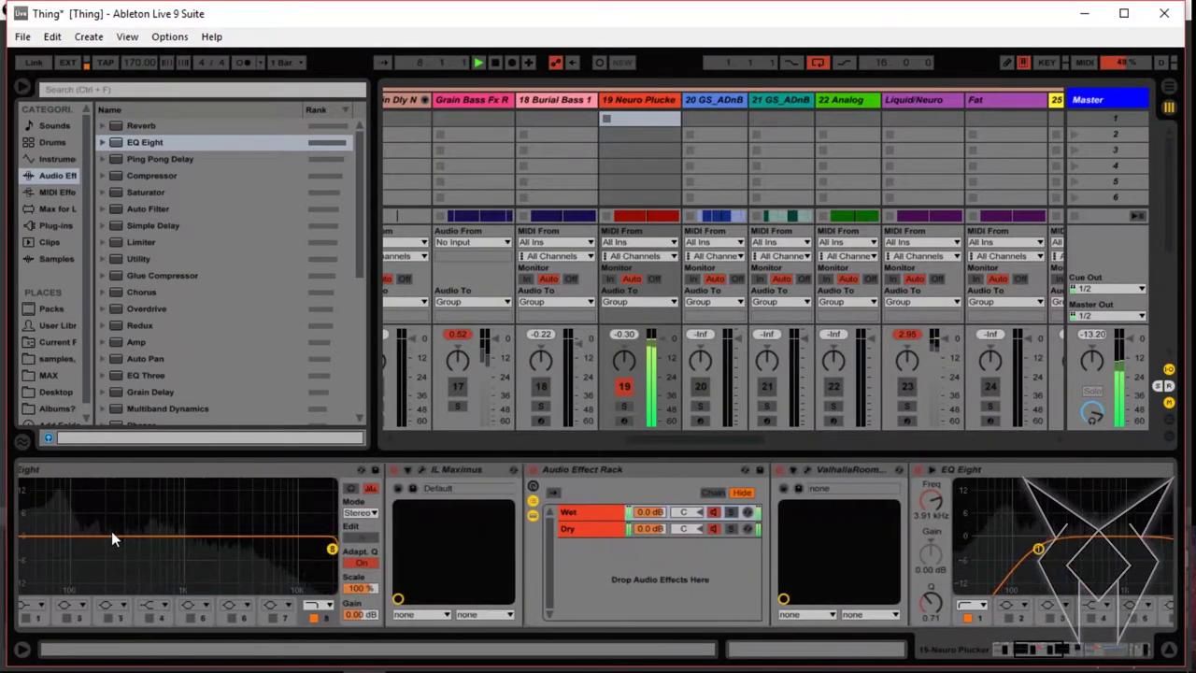
scroll(112, 530, "up", 6)
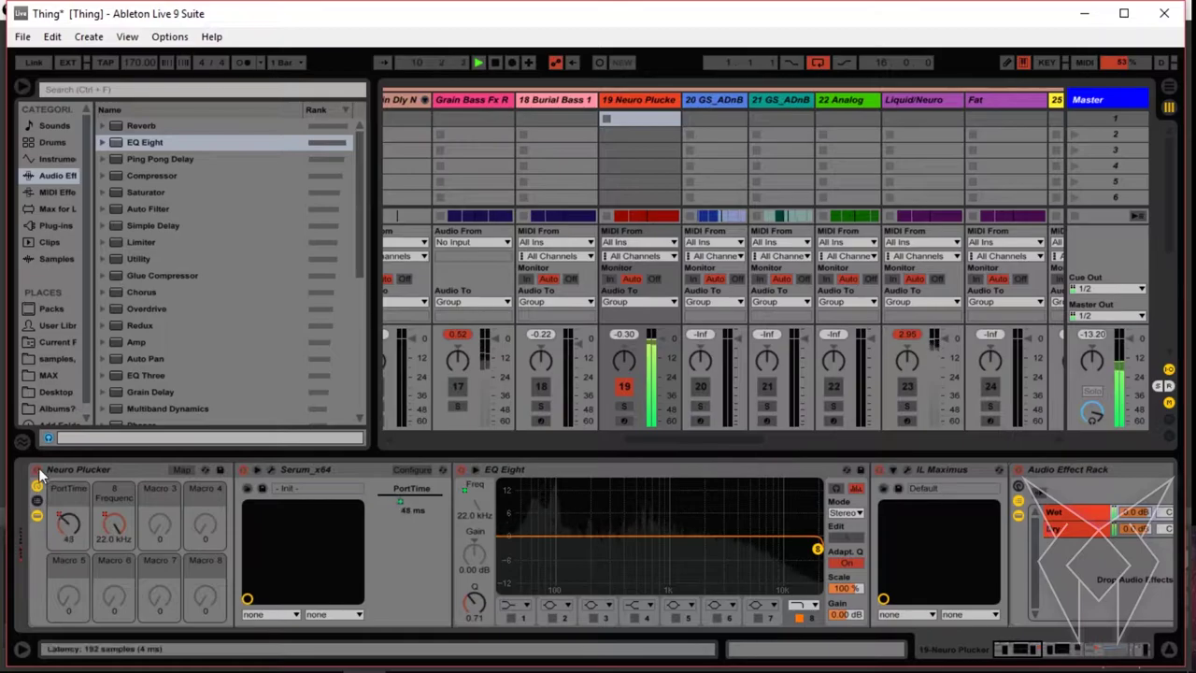
left_click(38, 470)
left_click(624, 387)
Activate track 20 and switch on its GS_ADnB_hat_08 sampler to hear it over the drums
left_click(717, 98)
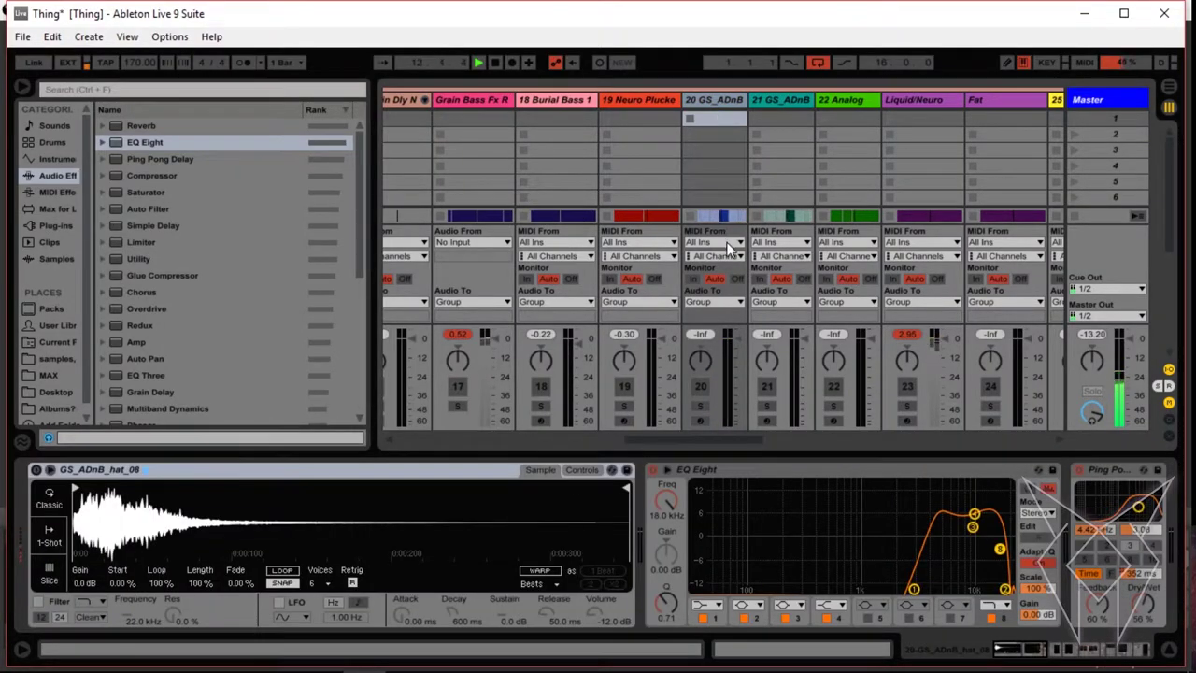
left_click(699, 389)
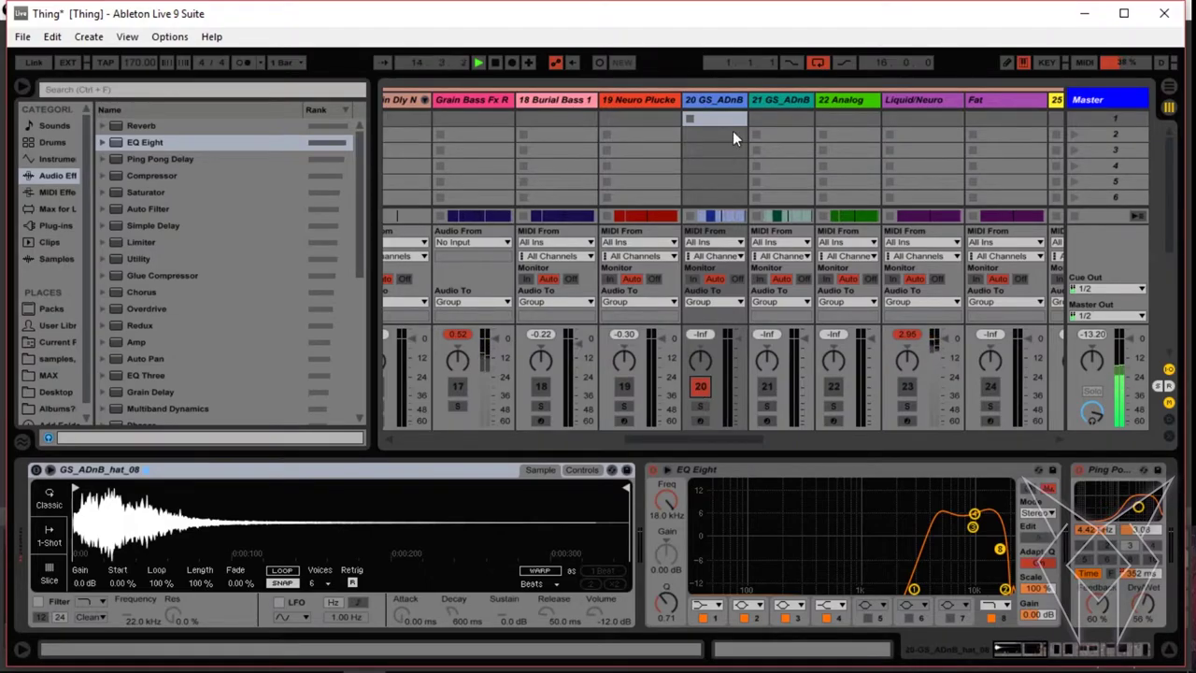
left_click(35, 469)
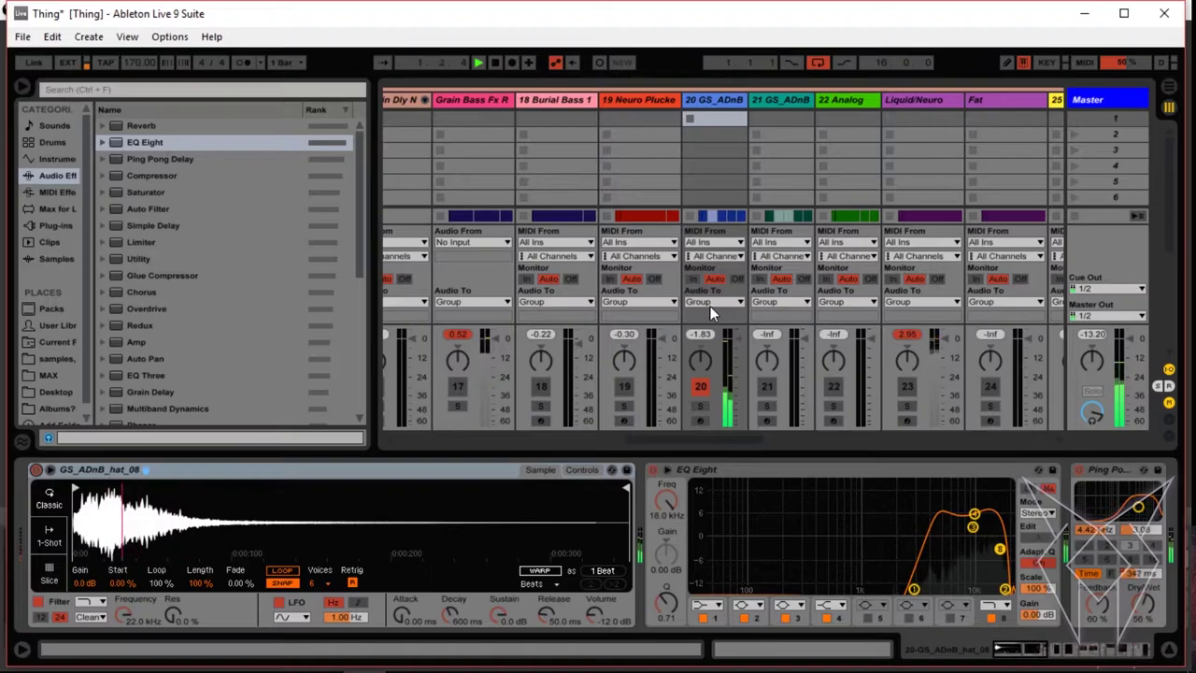
Find track 20 in the Arrangement view, select bars 9 to 17 on it, and loop that selection
key("Tab")
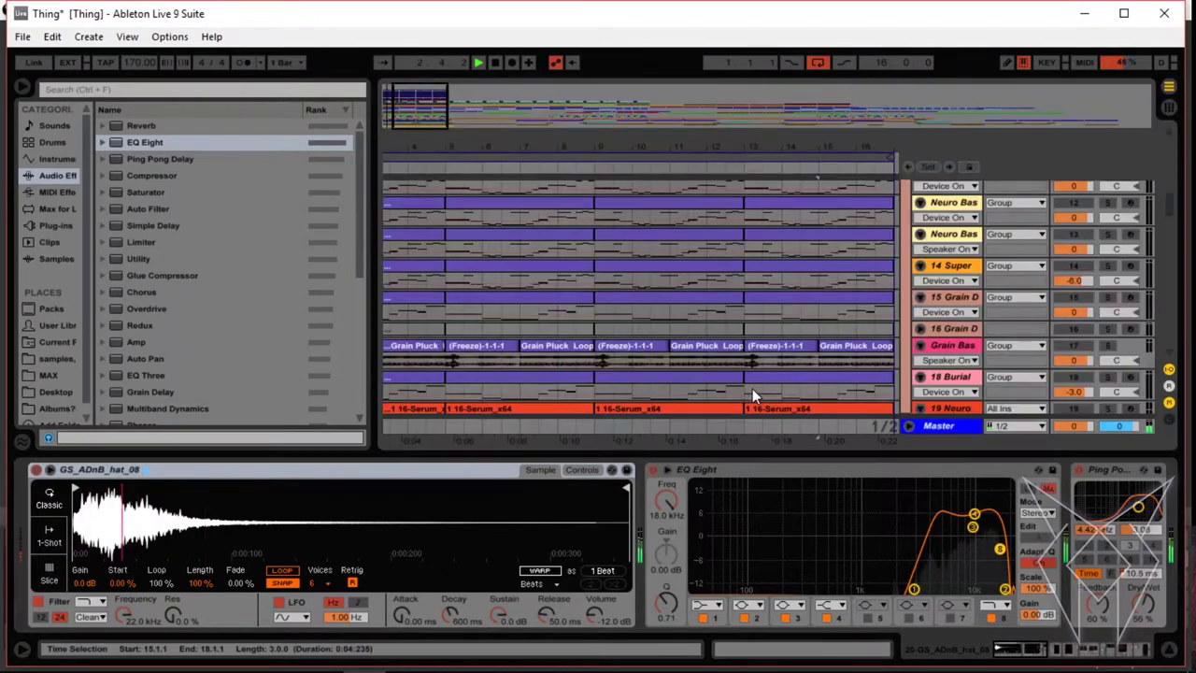
scroll(739, 324, "down", 3)
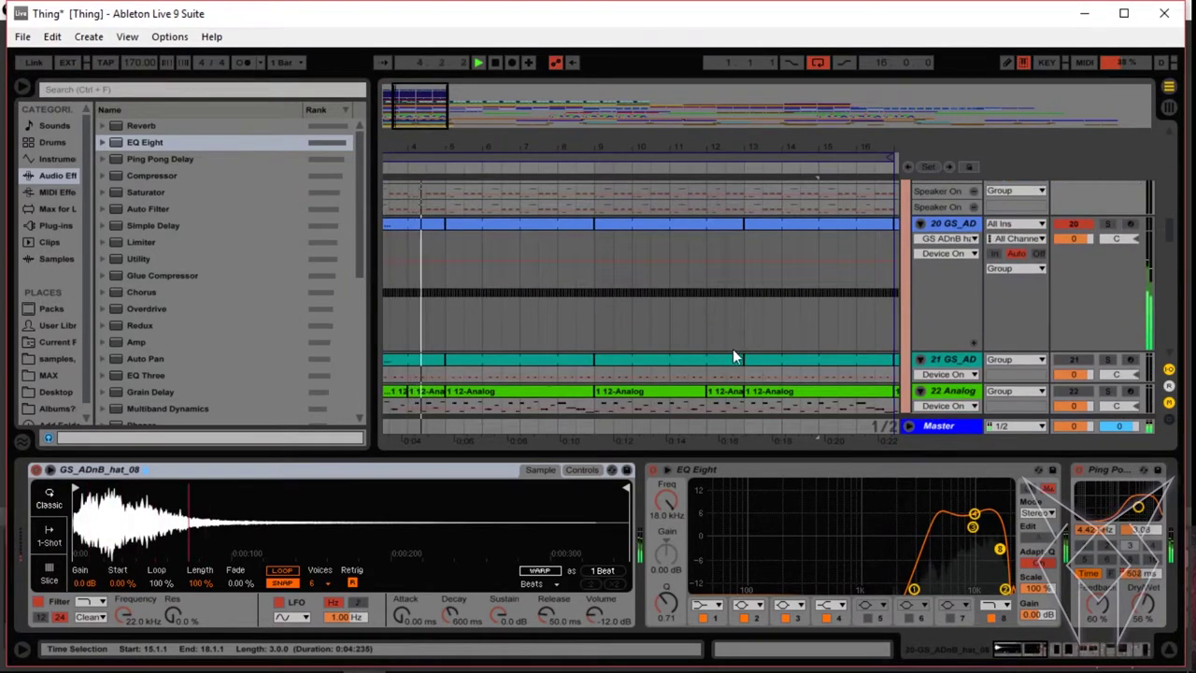
scroll(719, 343, "right", 2)
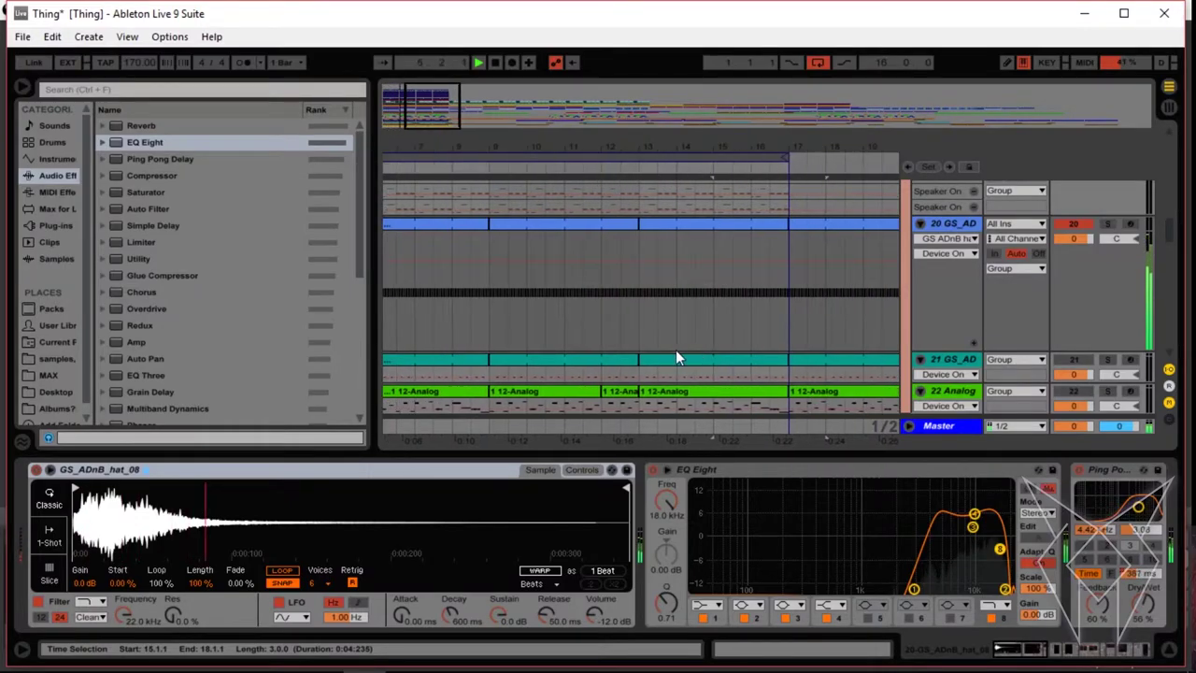
left_click(509, 277)
left_click_drag(508, 276, 822, 292)
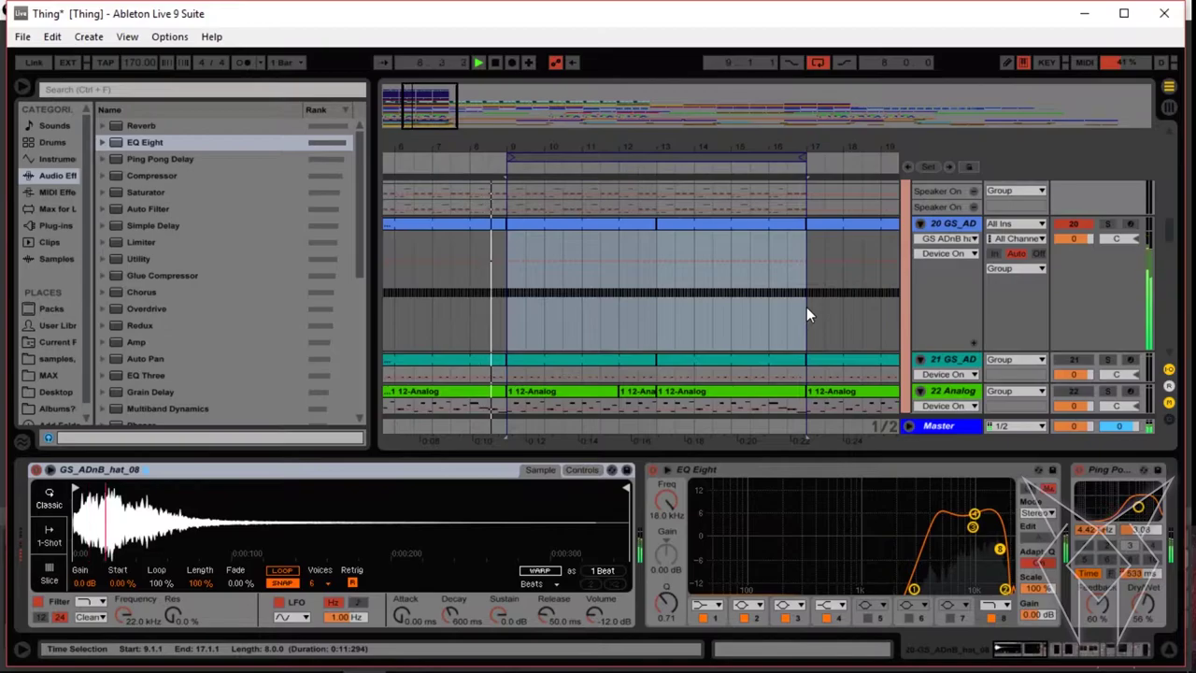
key("ctrl+l")
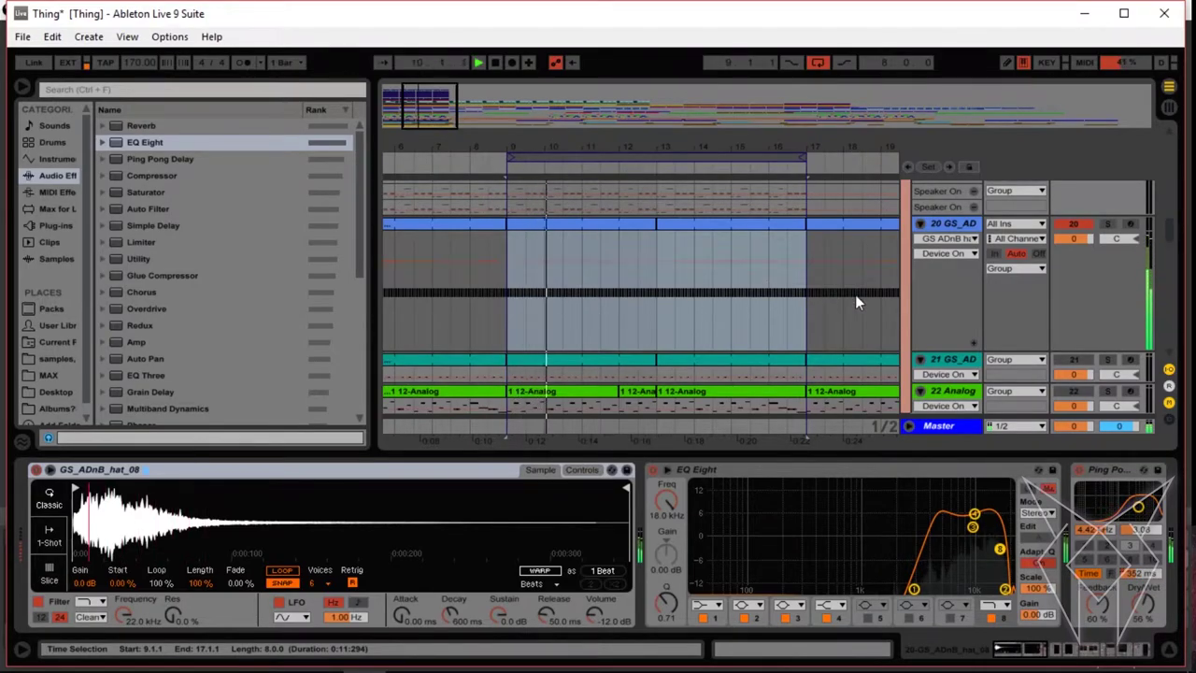
Return to the Session view, activate track 21, and show its devices with the GS_ADnB_hat_06 sampler switched on
key("Tab")
left_click(768, 386)
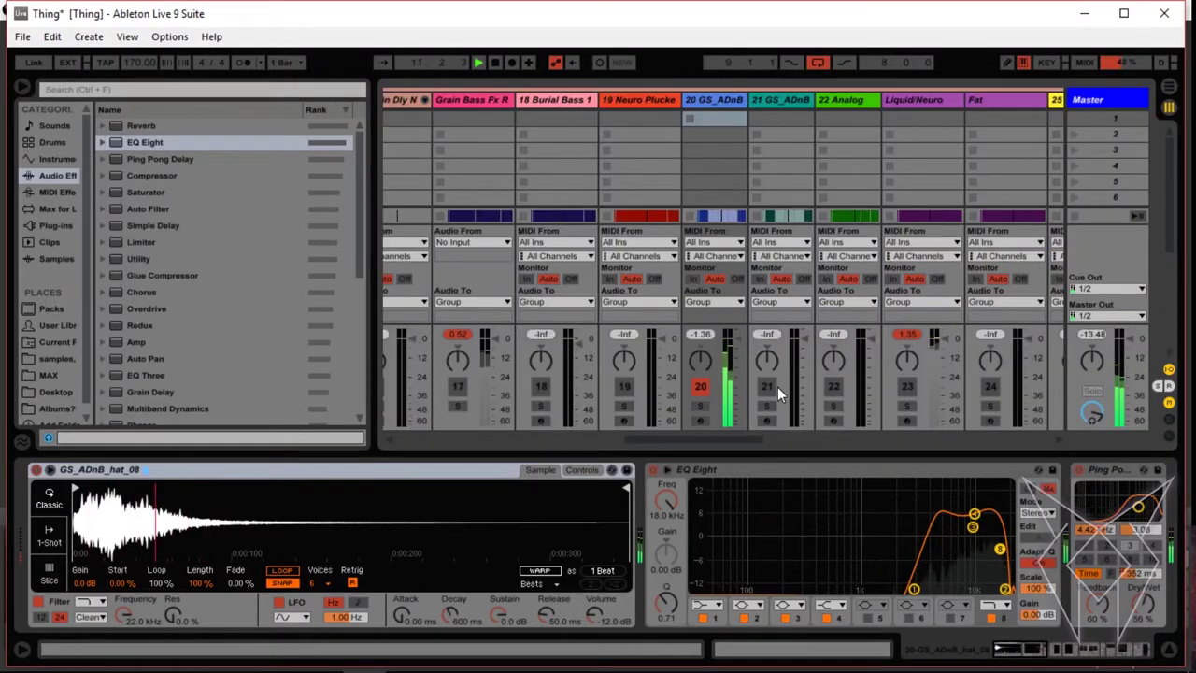
left_click(761, 99)
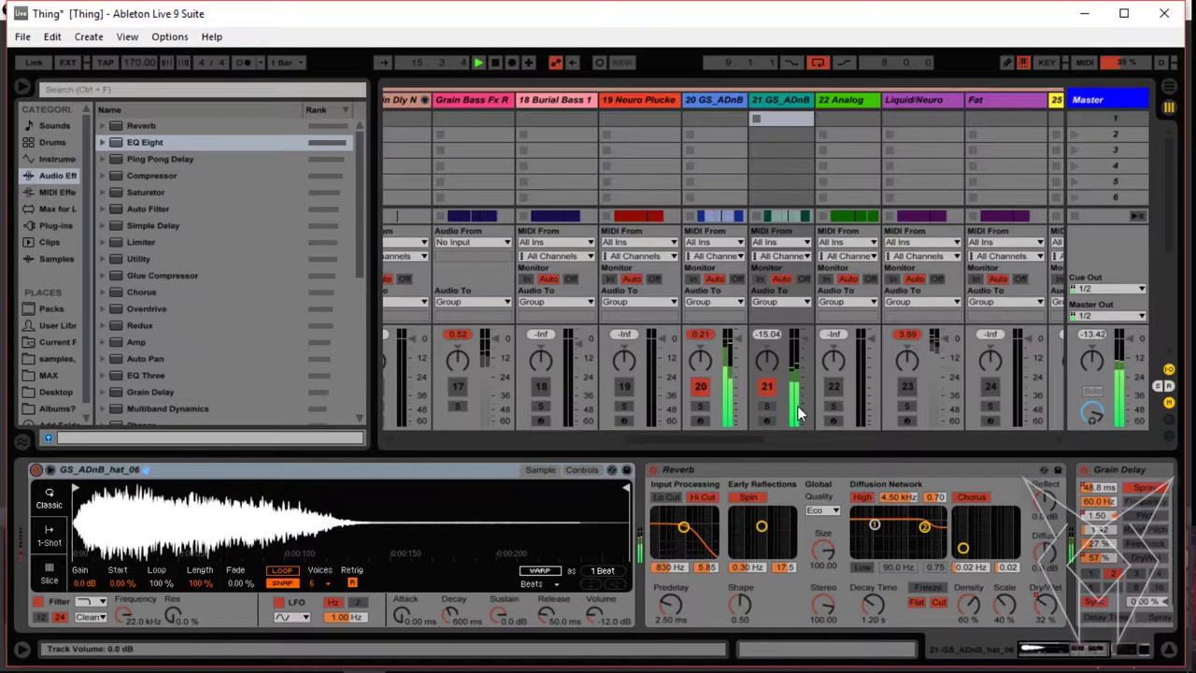
Solo track 21 in the Arrangement view to hear it alone, and unsolo it
key("Tab")
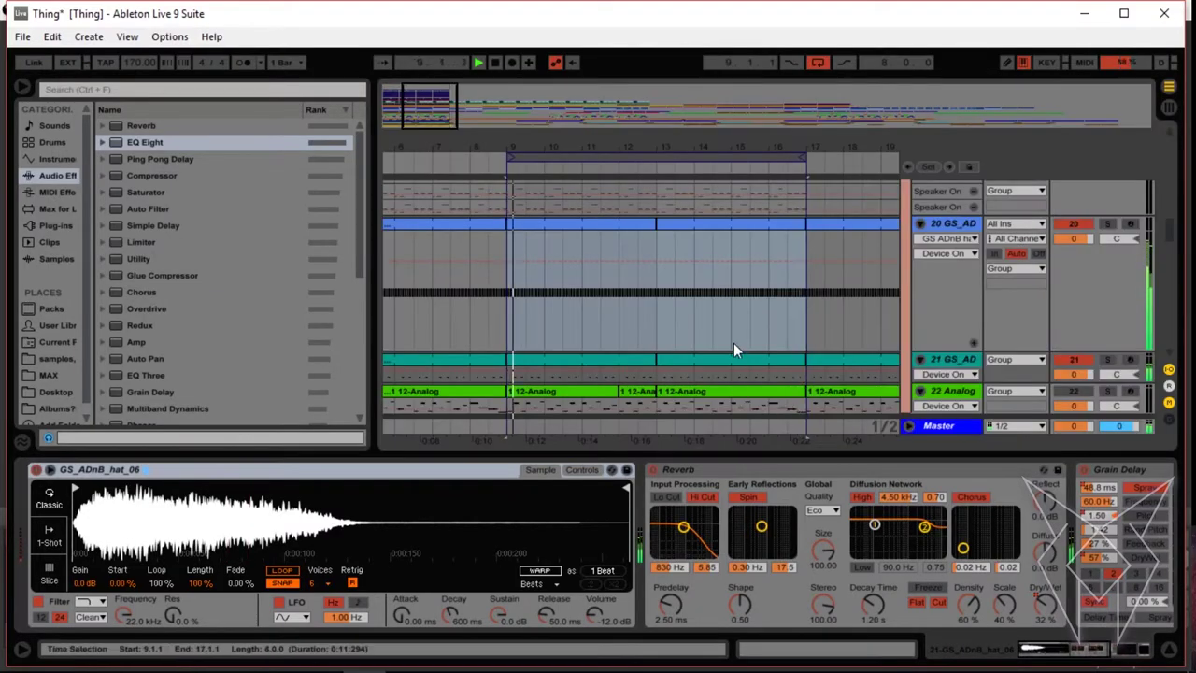
scroll(734, 343, "down", 2)
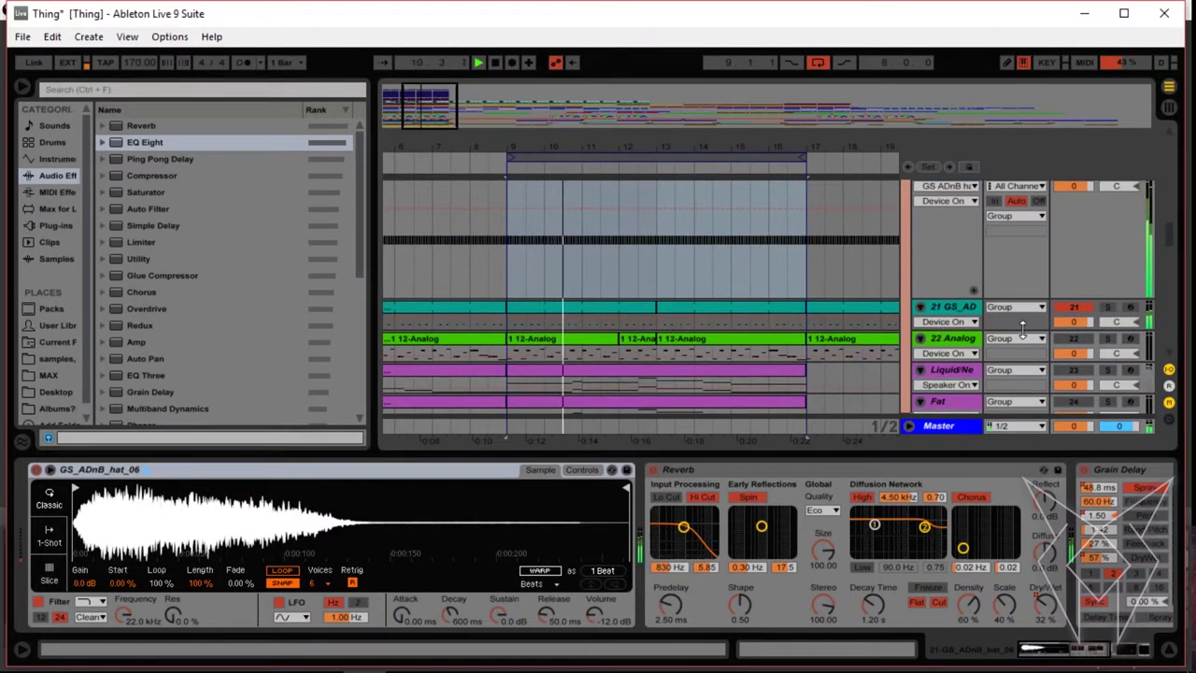
left_click(1107, 308)
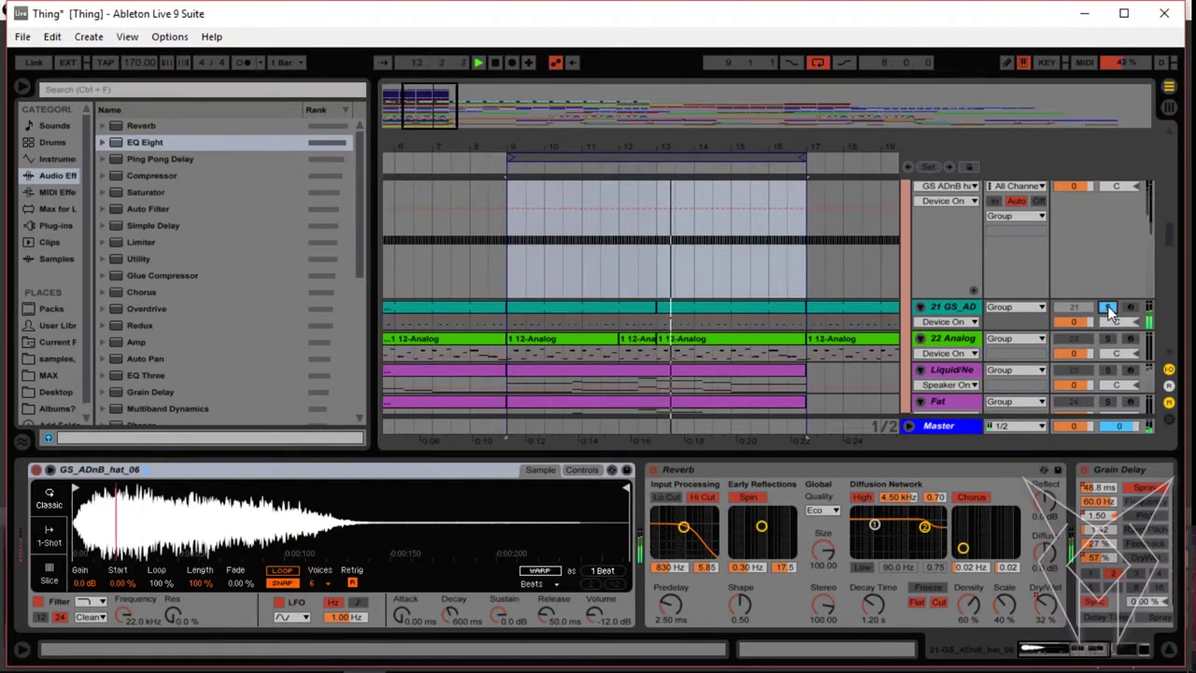
left_click(1109, 306)
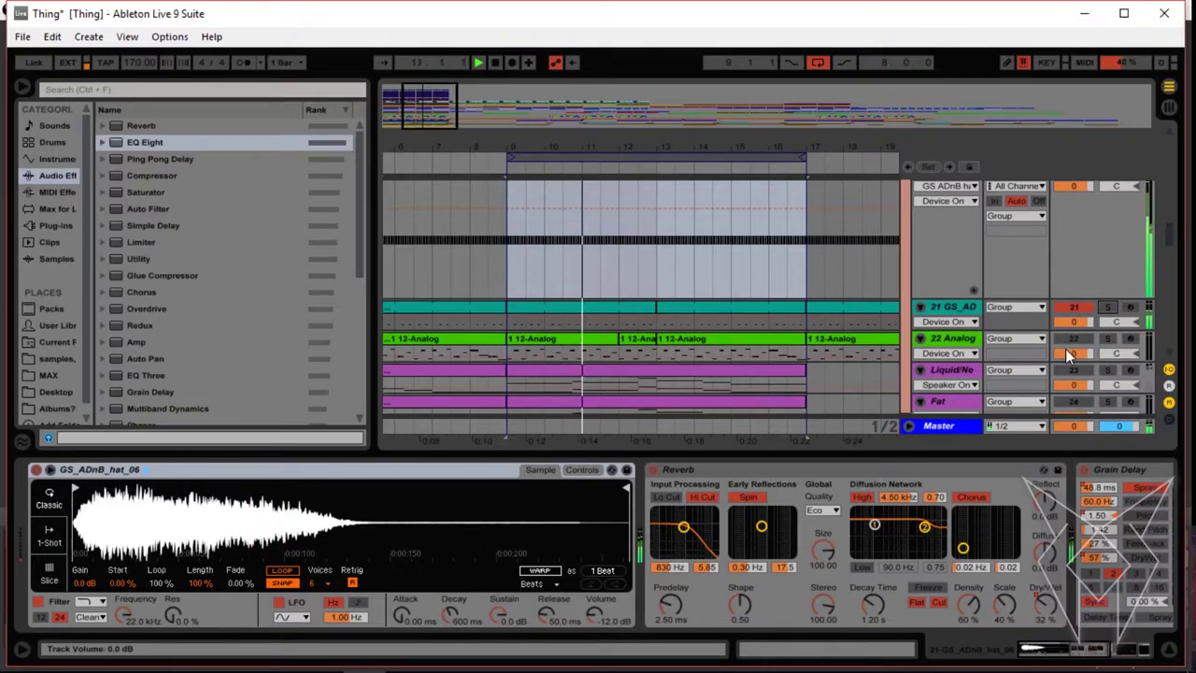
Activate track 22 in the Session view, switch on its Analog instrument, and restart playback of the loop
key("Tab")
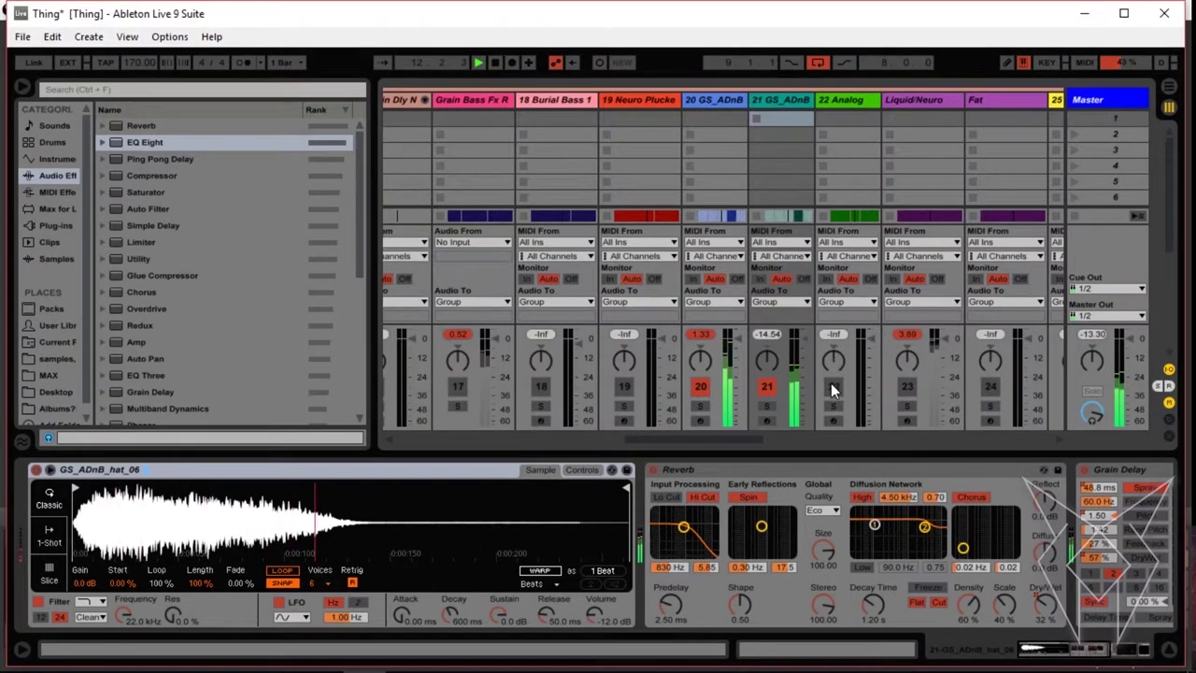
left_click(850, 107)
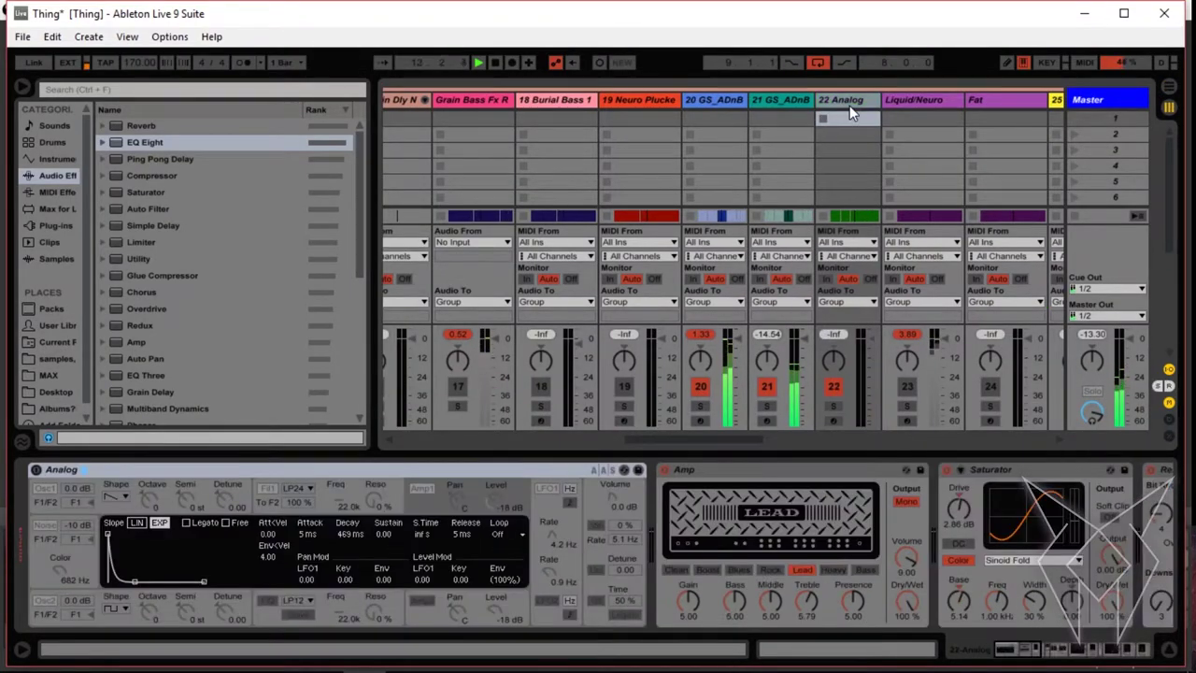
left_click(34, 471)
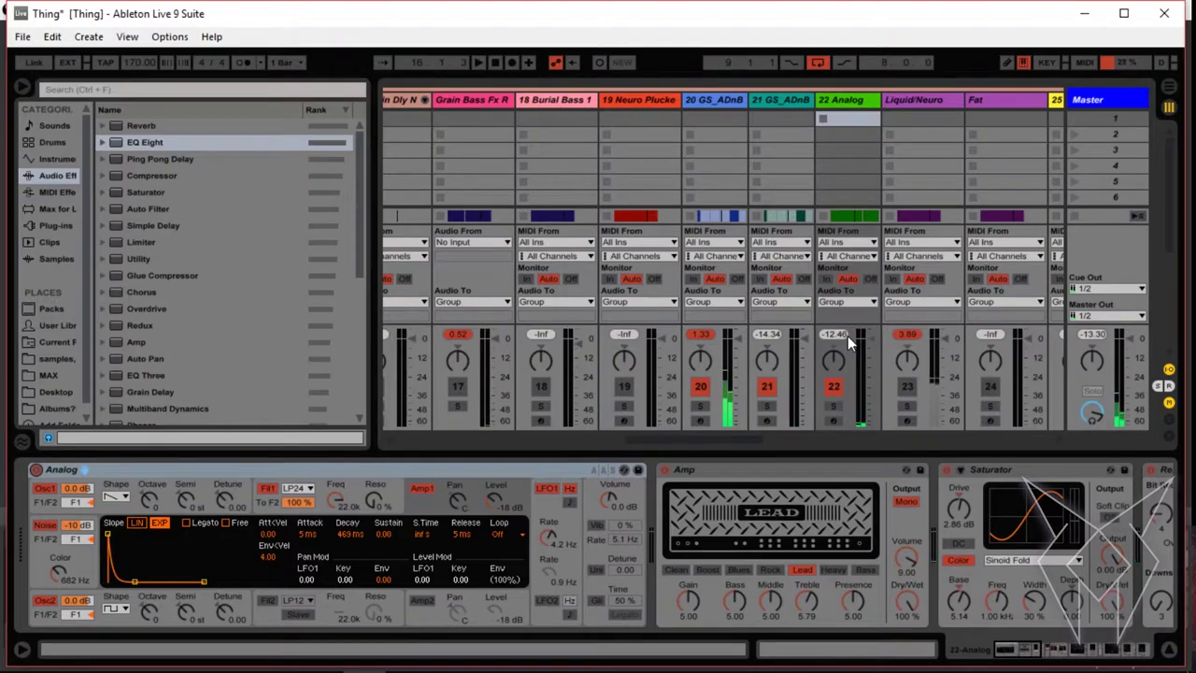
key("space")
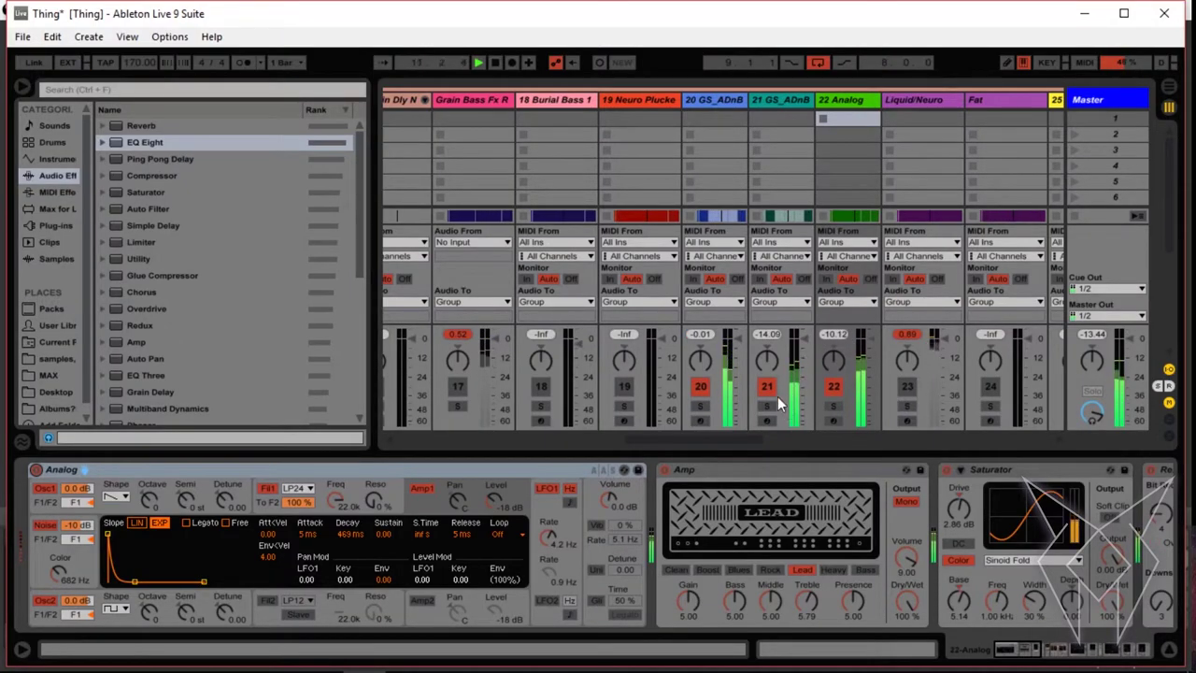
Look across the Session mixer for tracks that are still active, and deactivate tracks 48 and 49
scroll(692, 378, "left", 3)
scroll(693, 373, "left", 2)
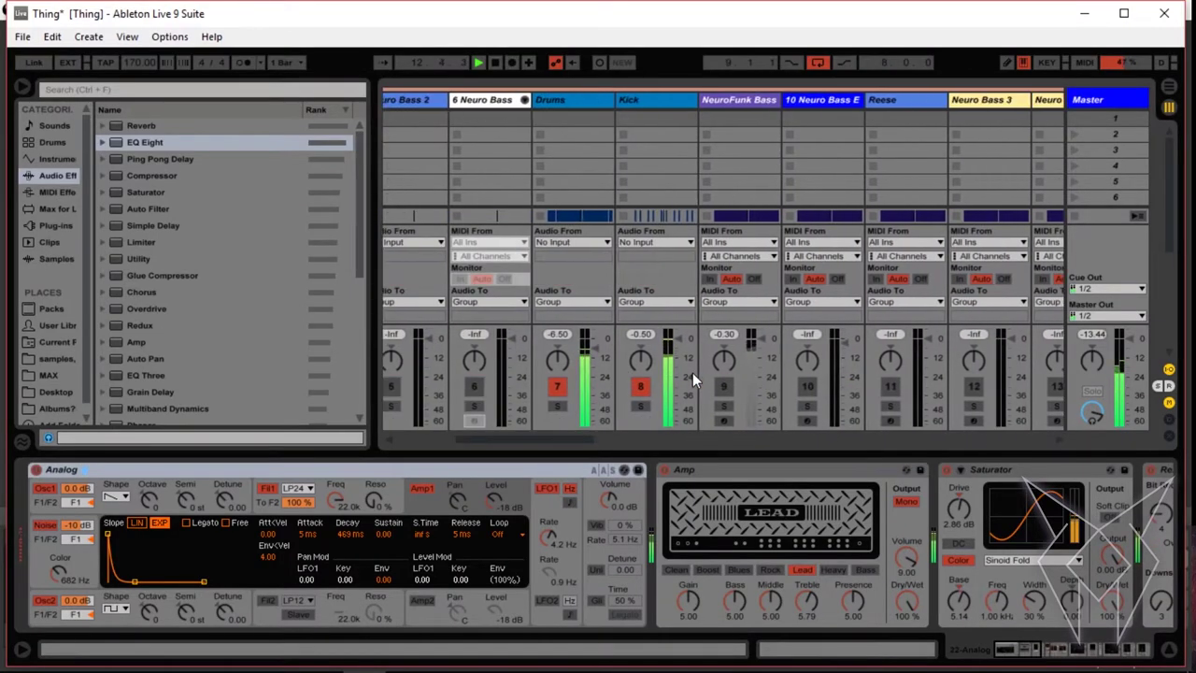
scroll(697, 369, "right", 5)
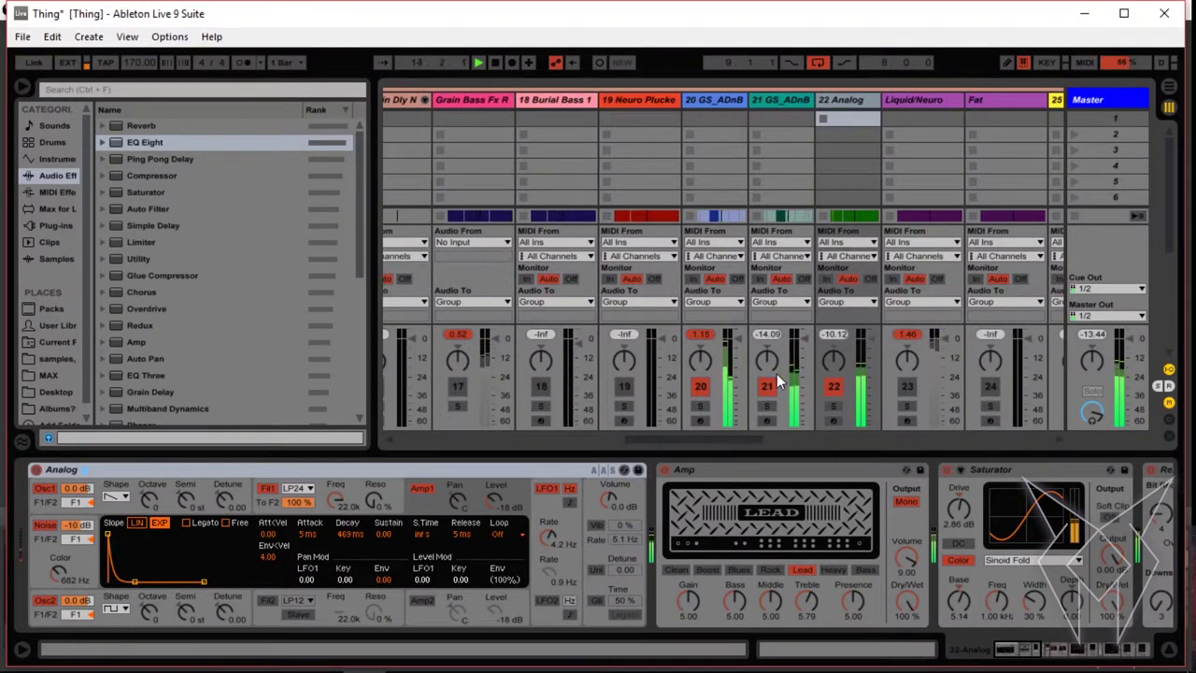
scroll(816, 336, "right", 10)
scroll(817, 339, "right", 1)
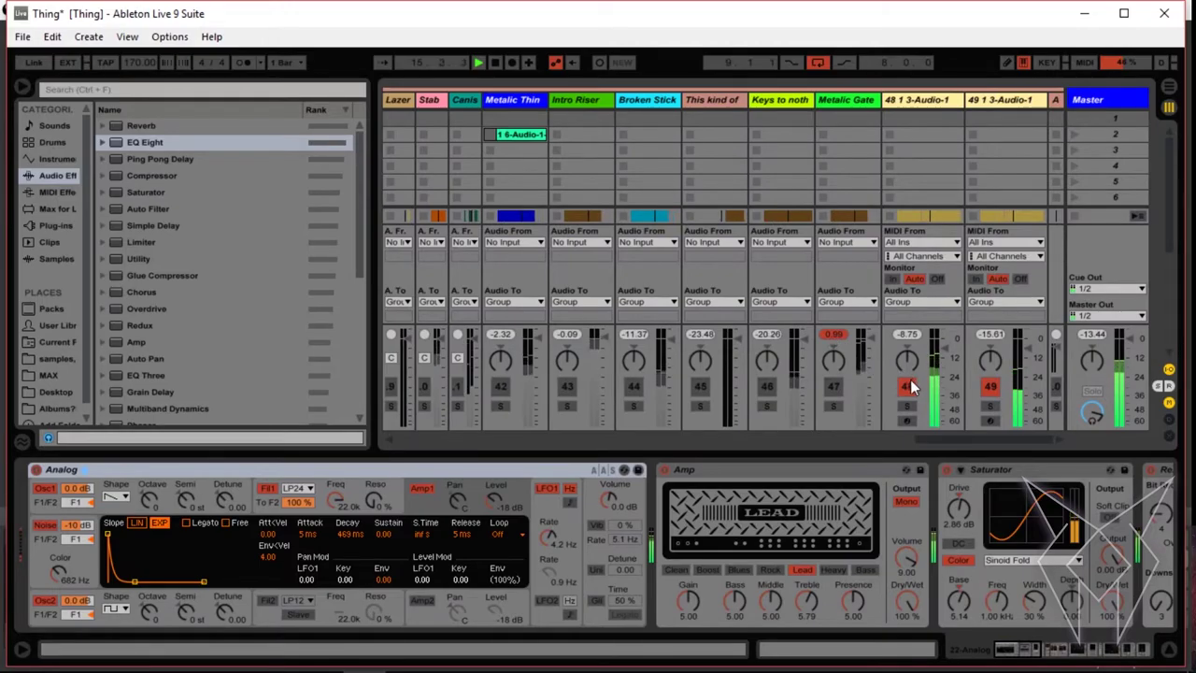
scroll(597, 366, "left", 10)
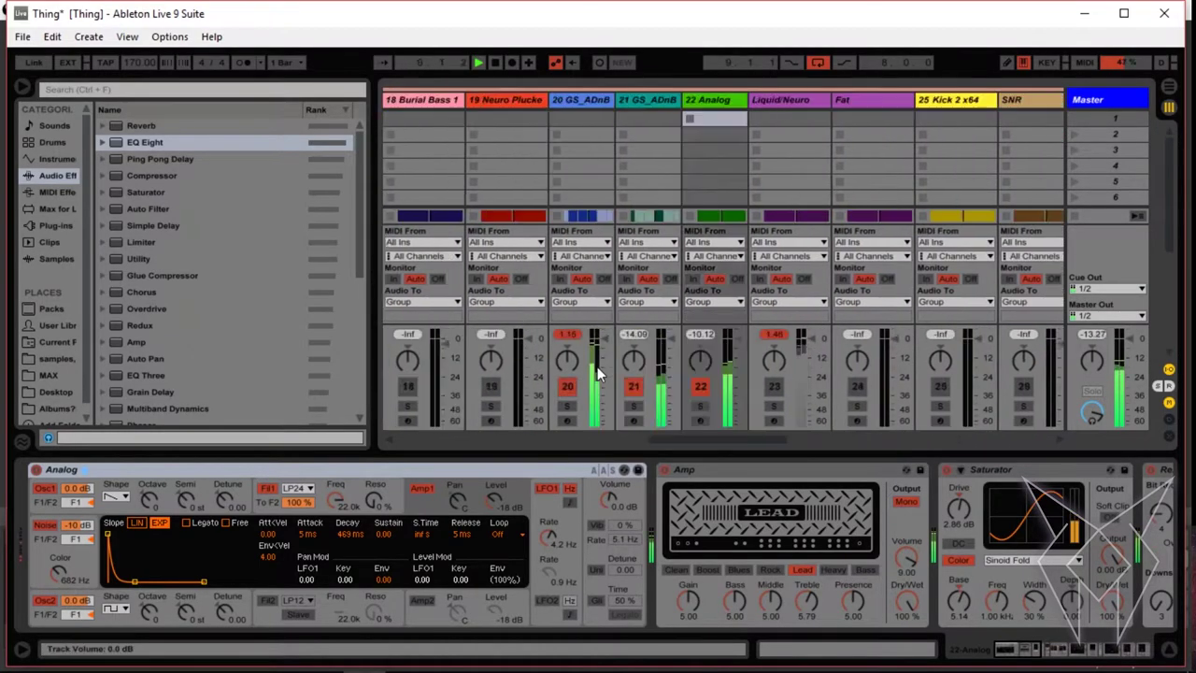
scroll(678, 371, "right", 2)
scroll(679, 371, "right", 10)
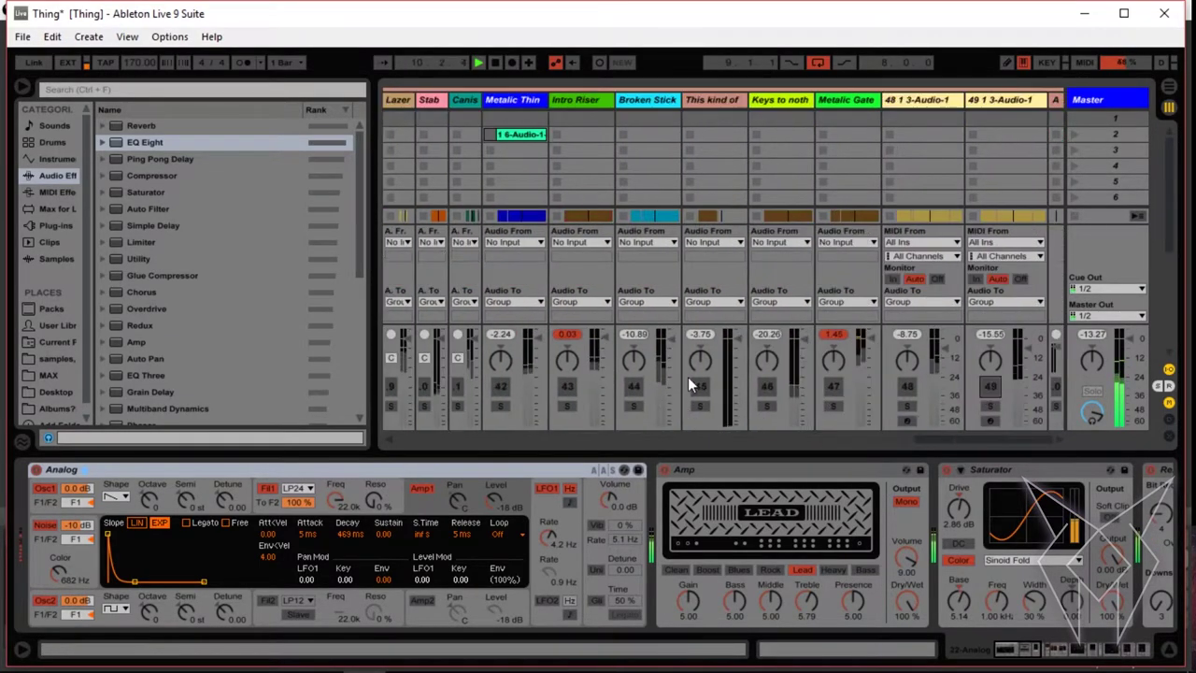
Return to the Analog track in the mixer and deactivate track 22
scroll(686, 380, "left", 8)
scroll(683, 379, "left", 9)
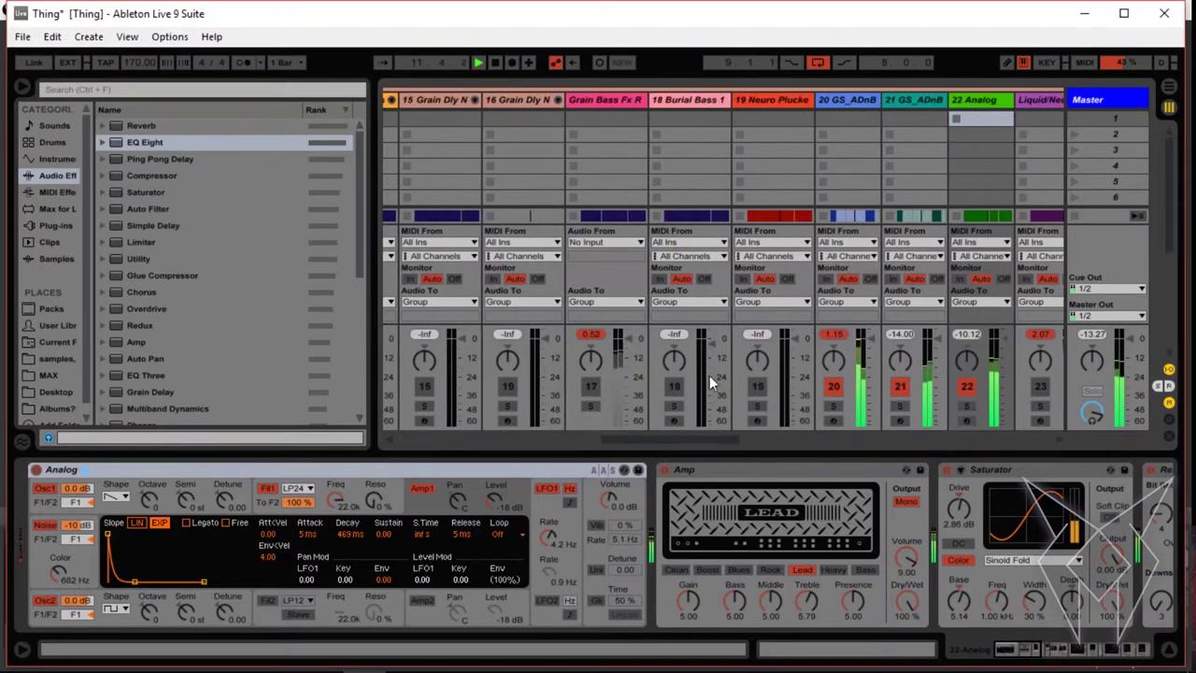
scroll(697, 375, "right", 2)
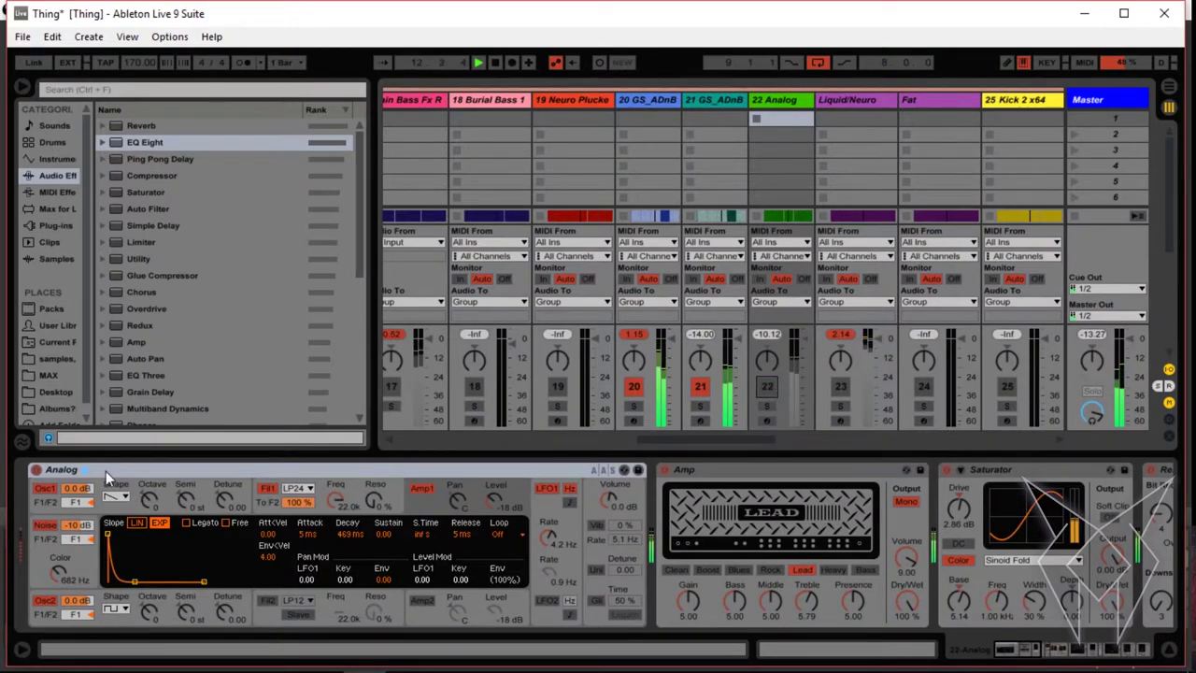
Switch off track 22's Analog instrument, deactivate tracks 21 and 20, and bring up the devices of both hat tracks
left_click(36, 469)
left_click(701, 387)
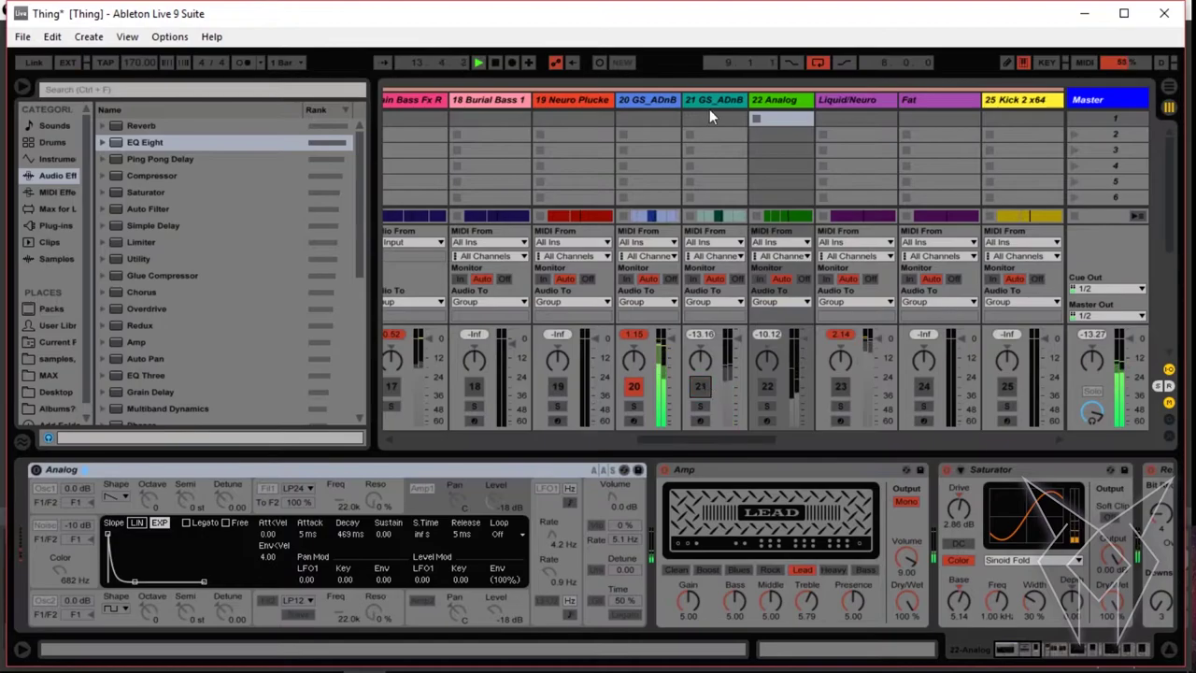
left_click(709, 108)
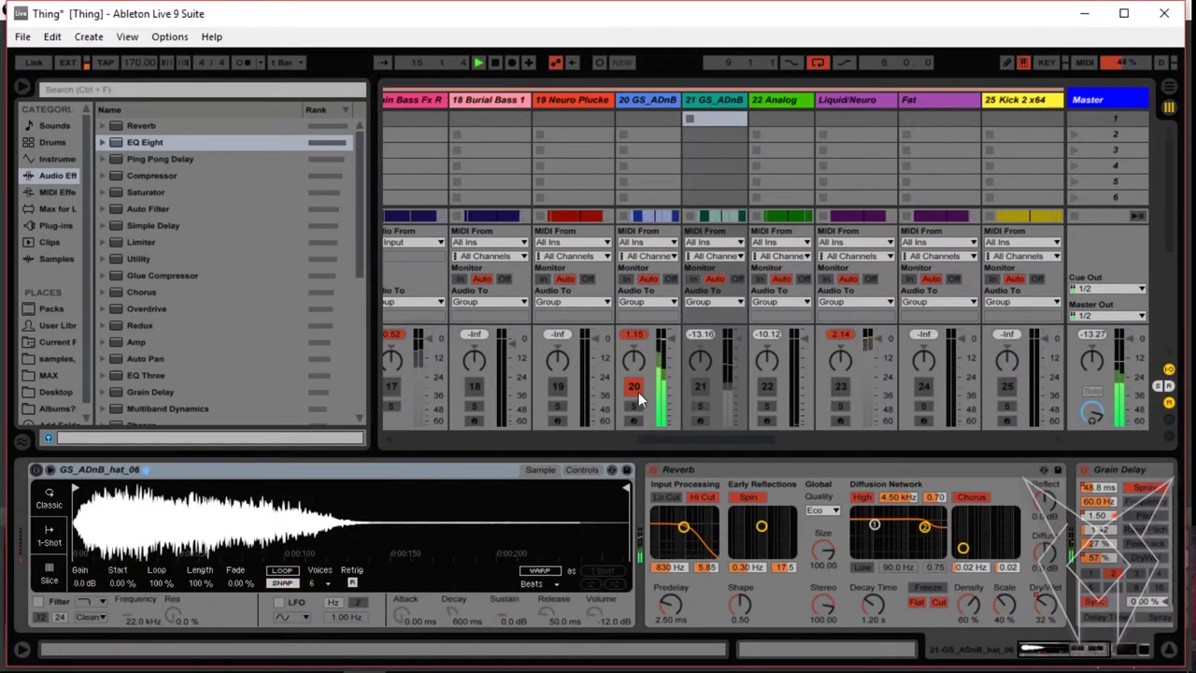
left_click(634, 387)
left_click(657, 99)
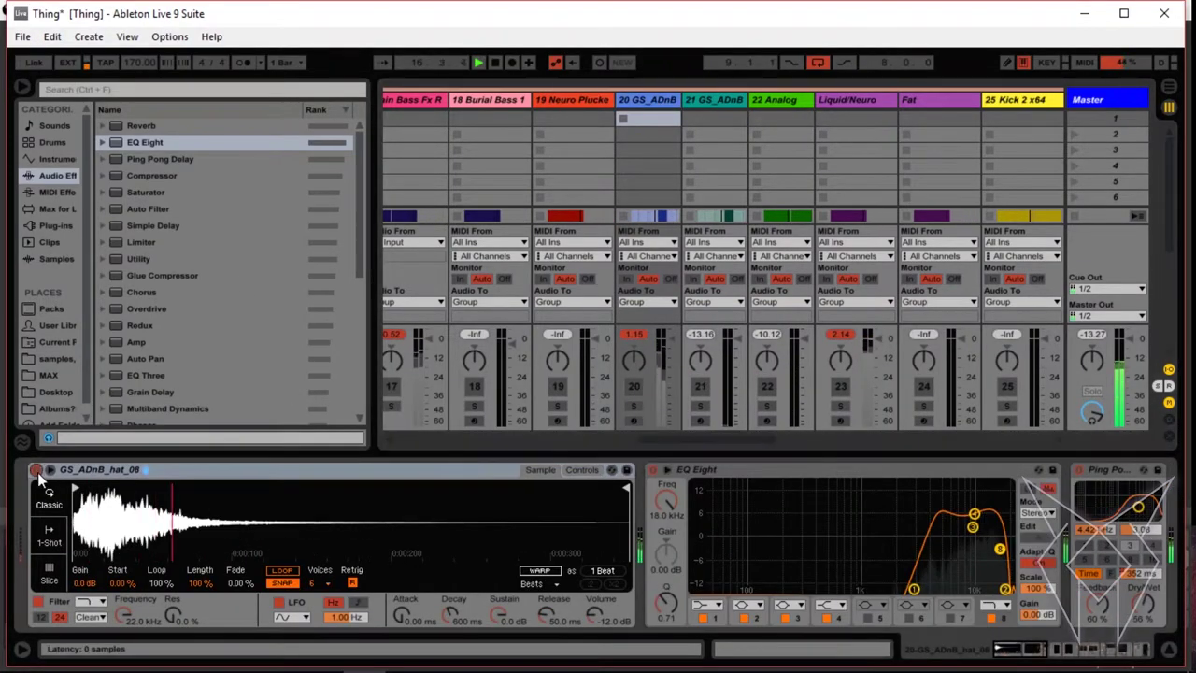
Activate track 23, Liquid/Neuro, and track 24, Fat, with the Fat track's Serum instrument switched on
left_click(857, 97)
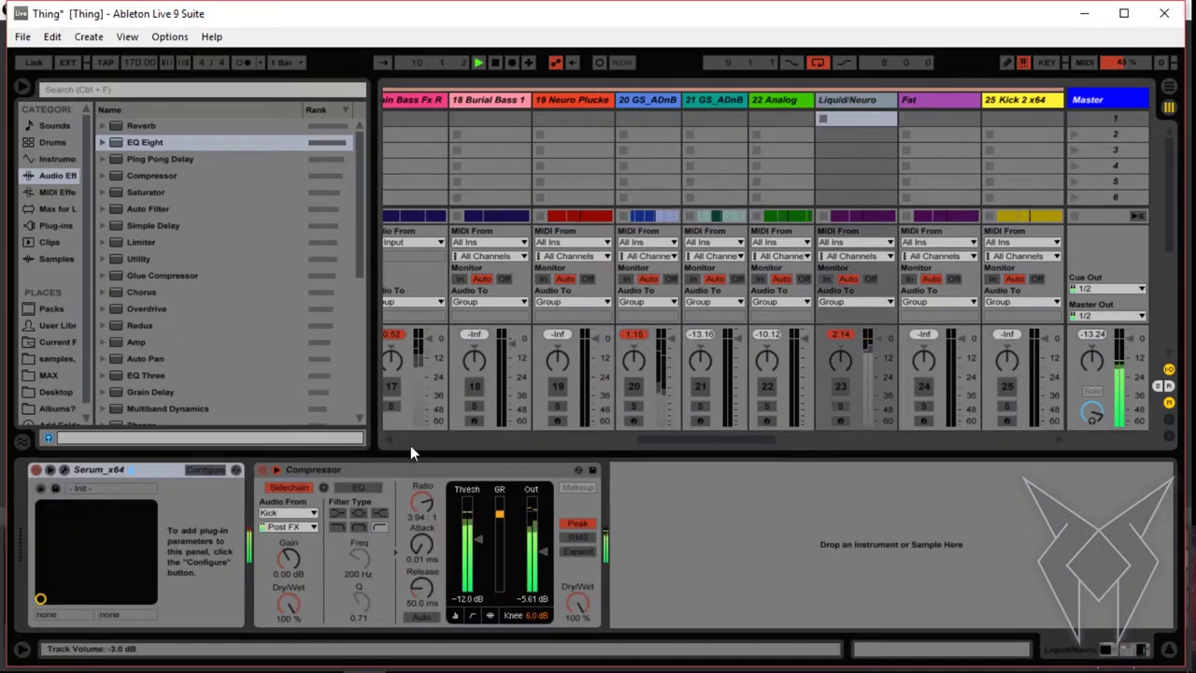
left_click(841, 387)
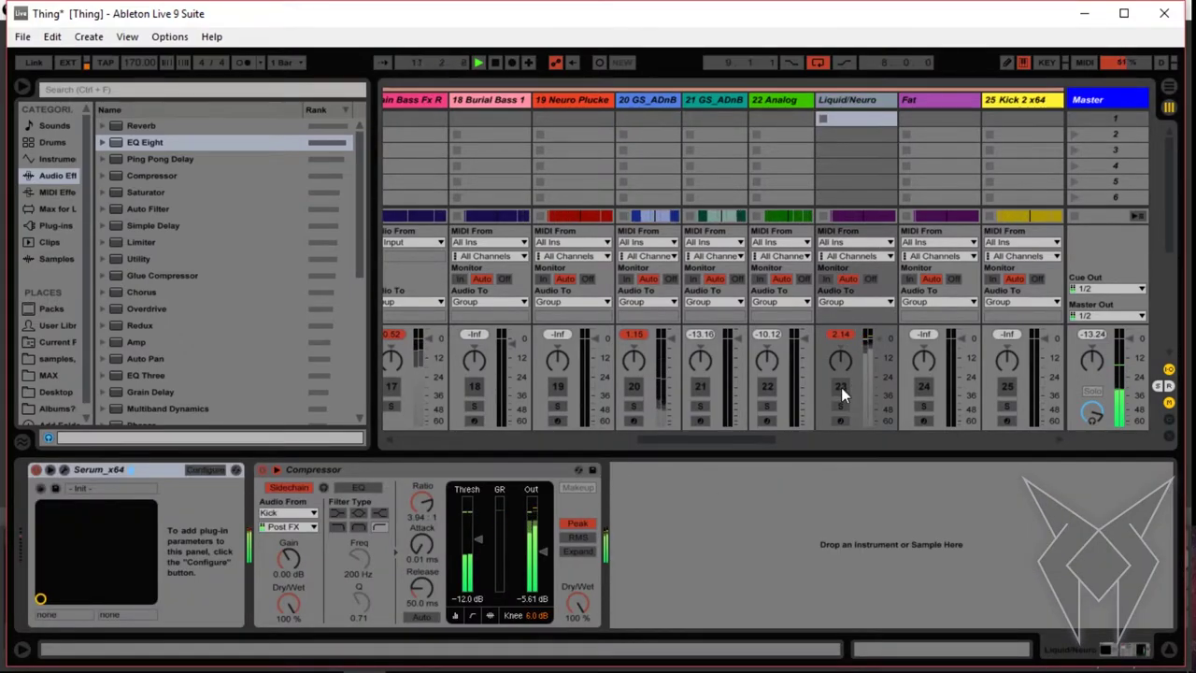
left_click(841, 387)
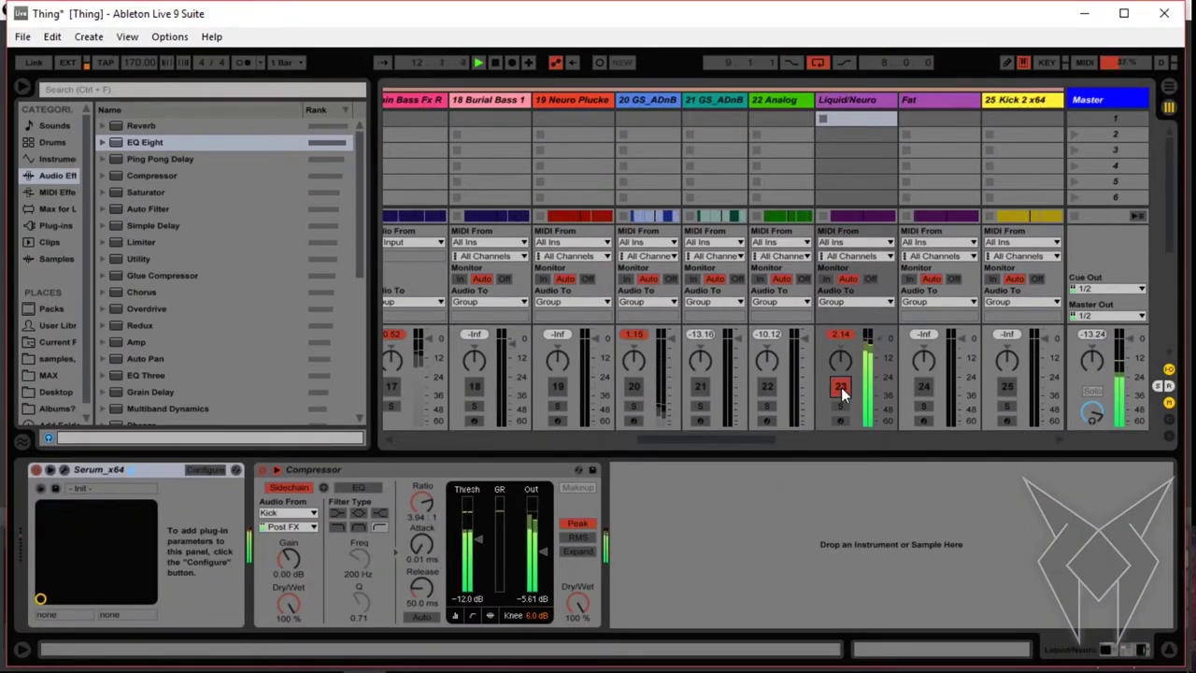
left_click(944, 100)
left_click(923, 387)
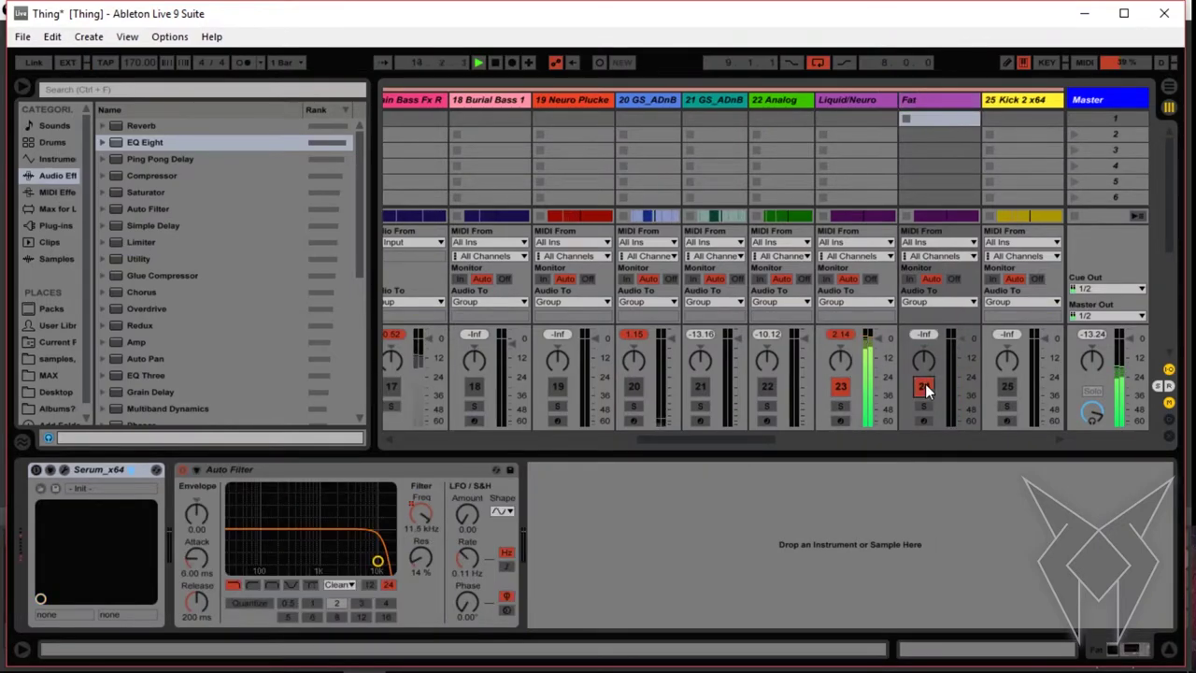
left_click(36, 470)
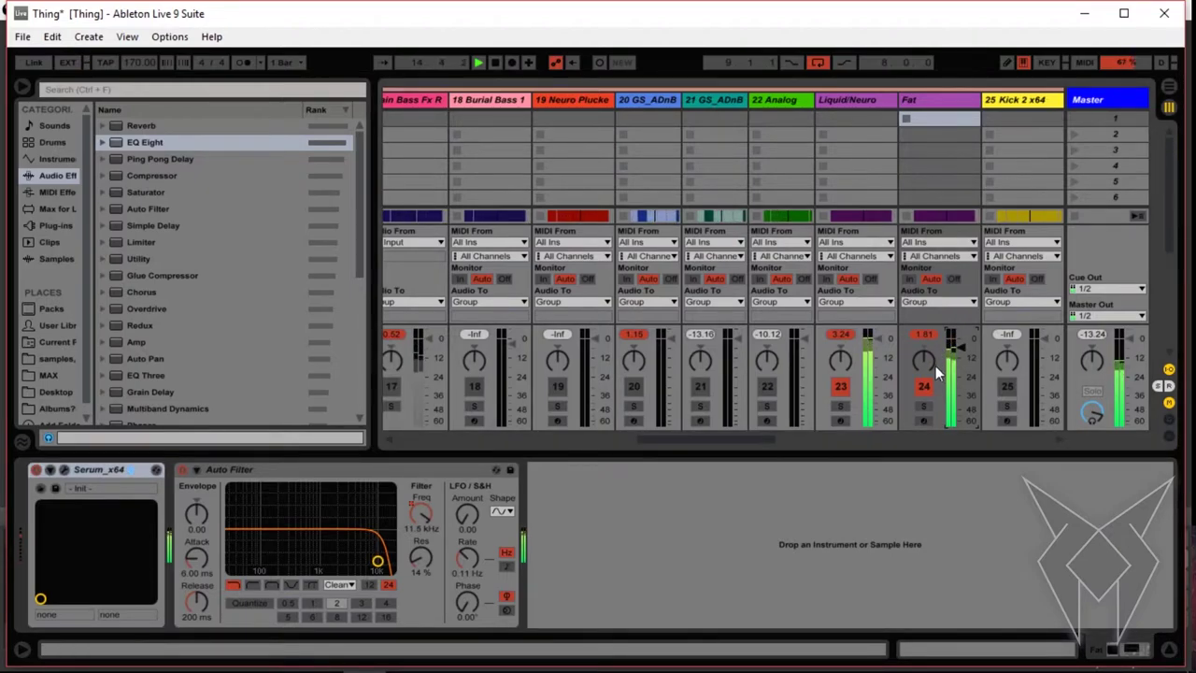
Deactivate tracks 23 and 24, and switch off the Fat track's Serum instrument
scroll(910, 379, "down", 3)
scroll(908, 378, "right", 5)
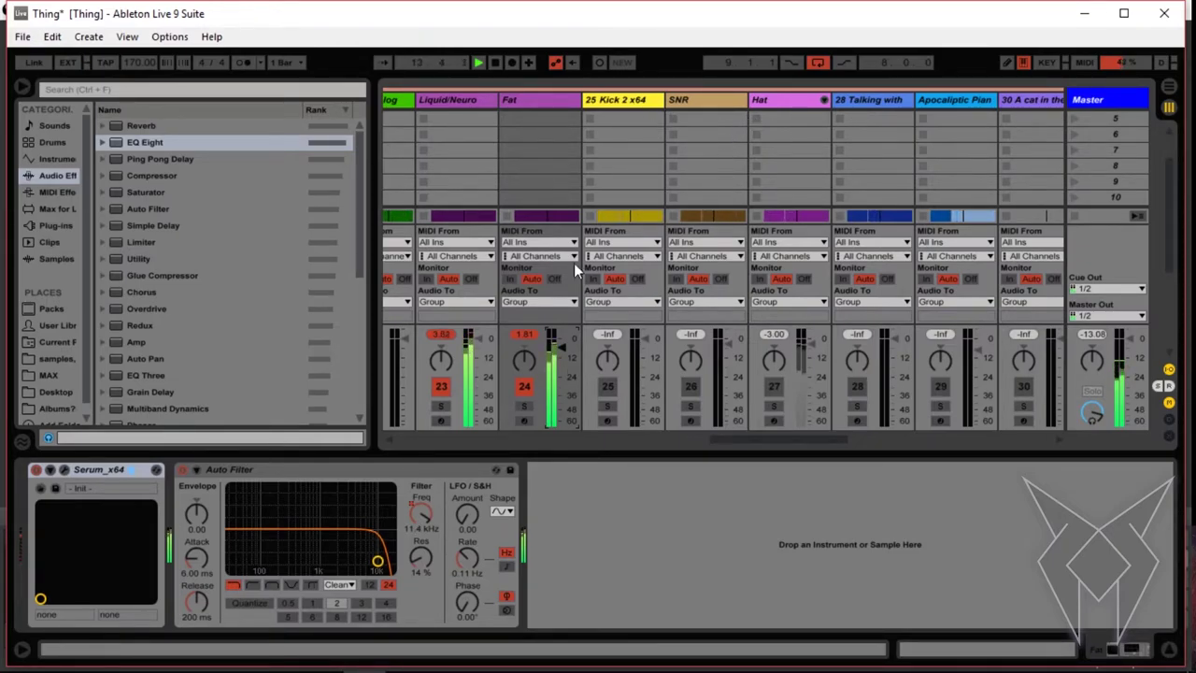
left_click(441, 386)
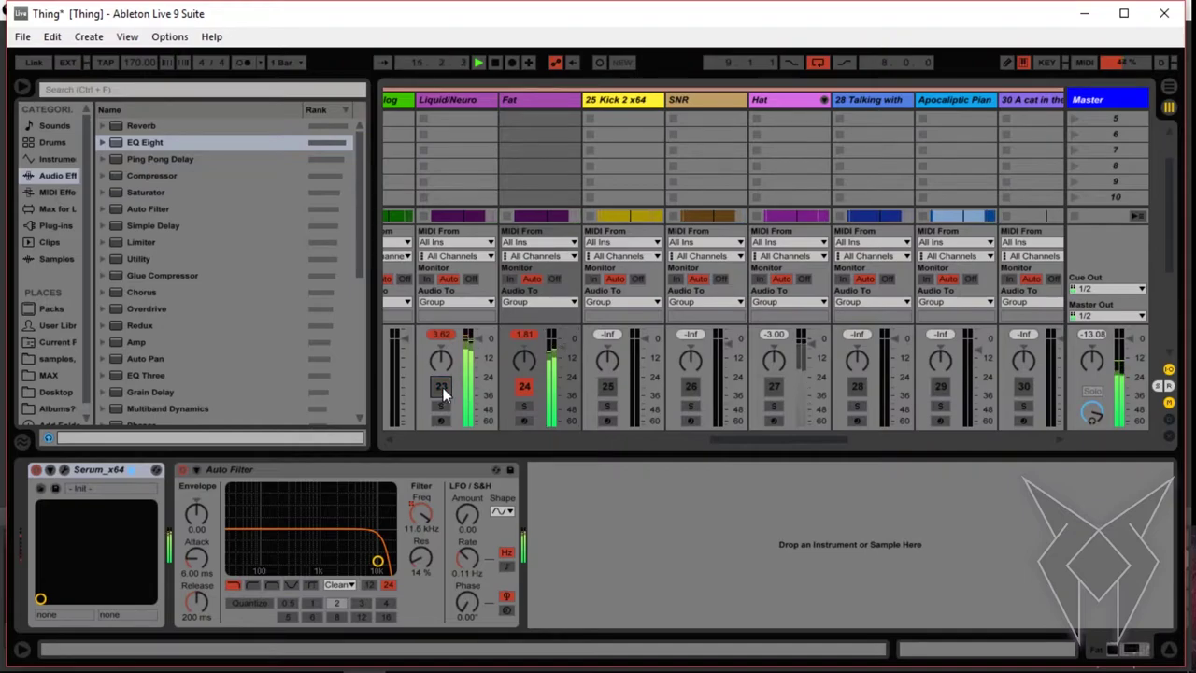
left_click(525, 387)
left_click(458, 101)
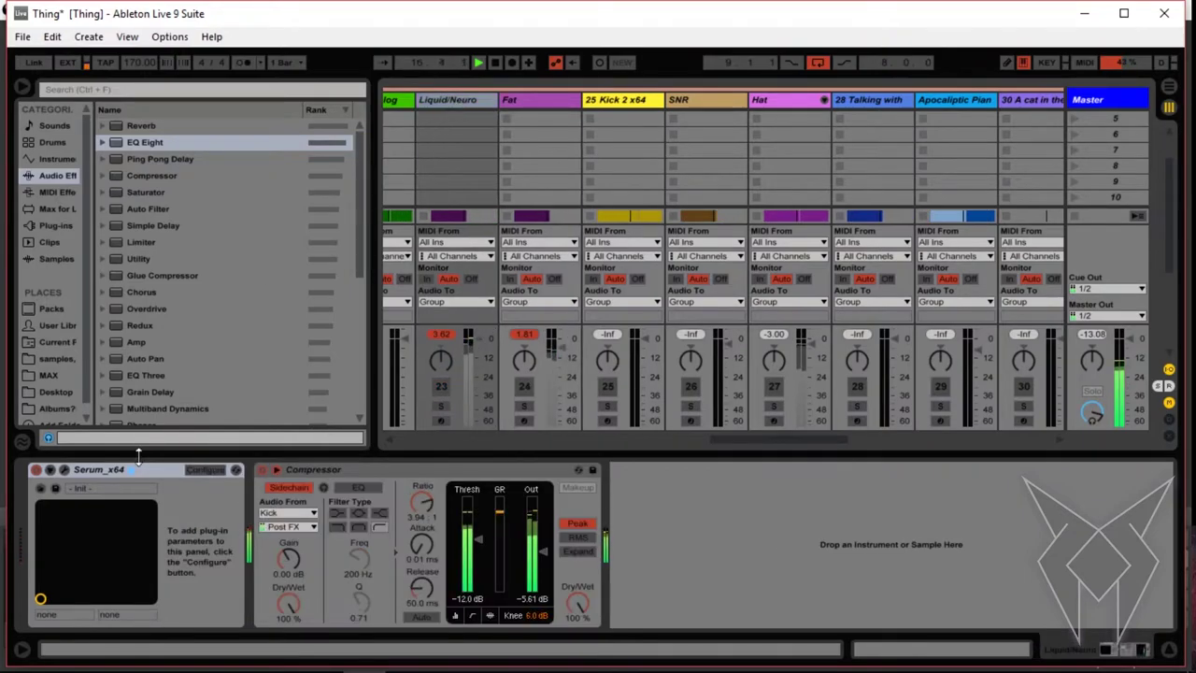
left_click(520, 103)
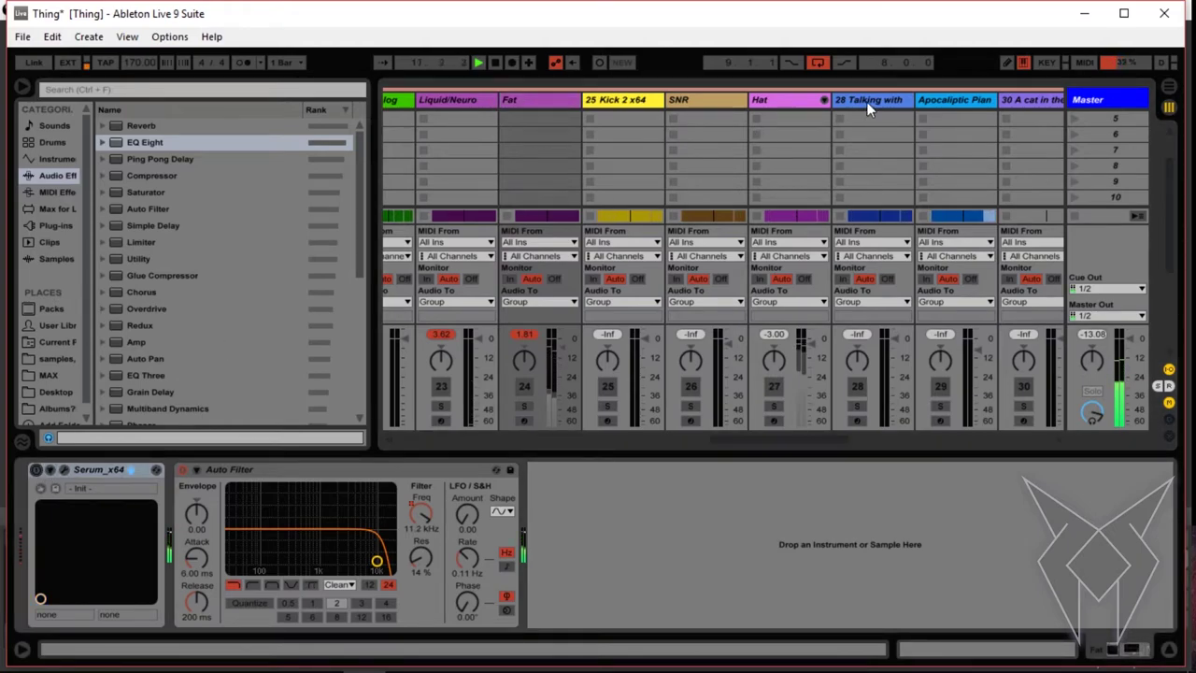
Activate track 28, Talking with Sparks Bass, and track 29, Apocaliptic Piano 2, to hear them together
left_click(868, 101)
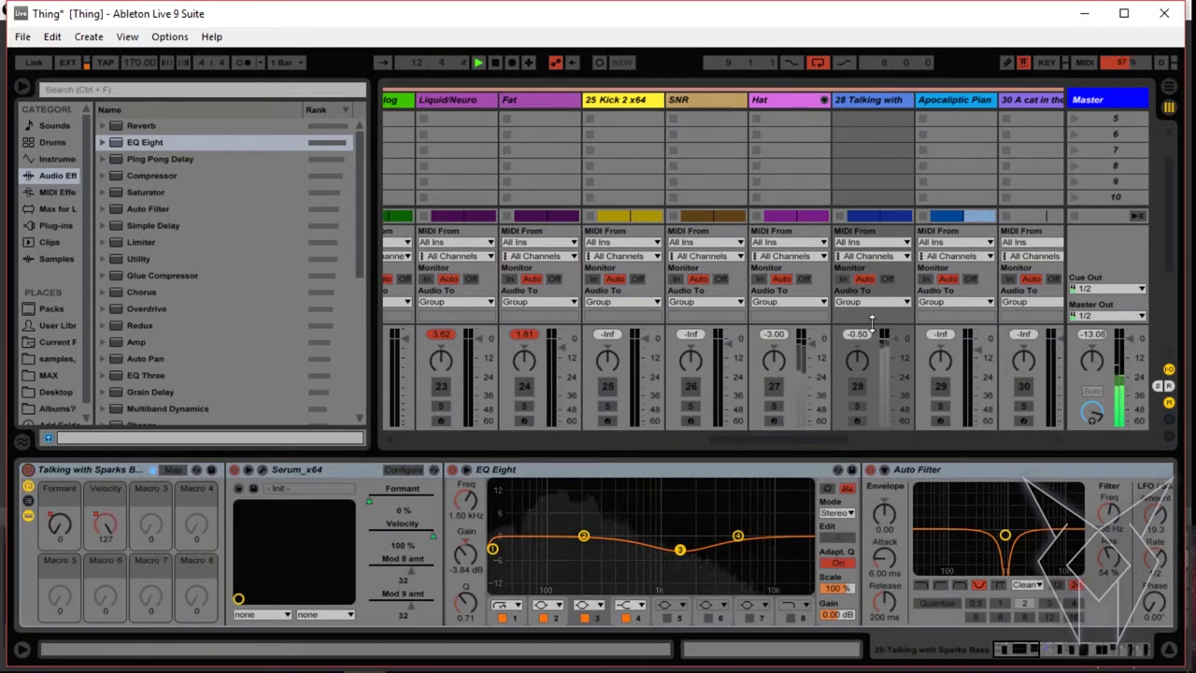
left_click(859, 388)
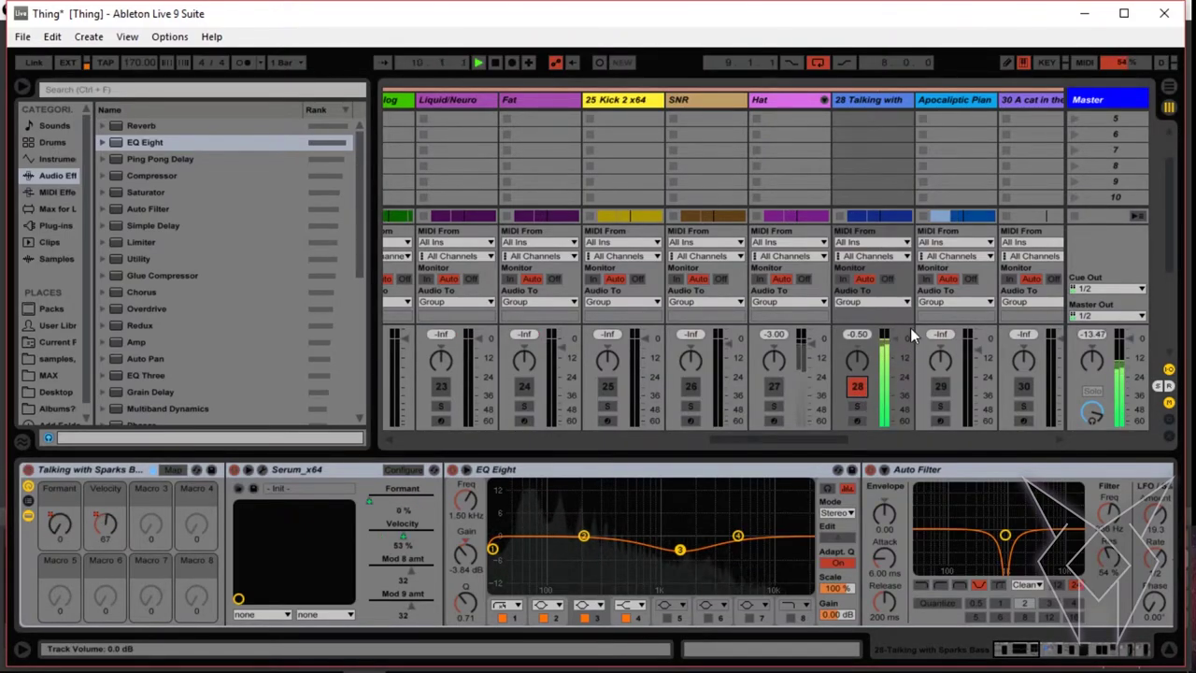
scroll(904, 326, "right", 5)
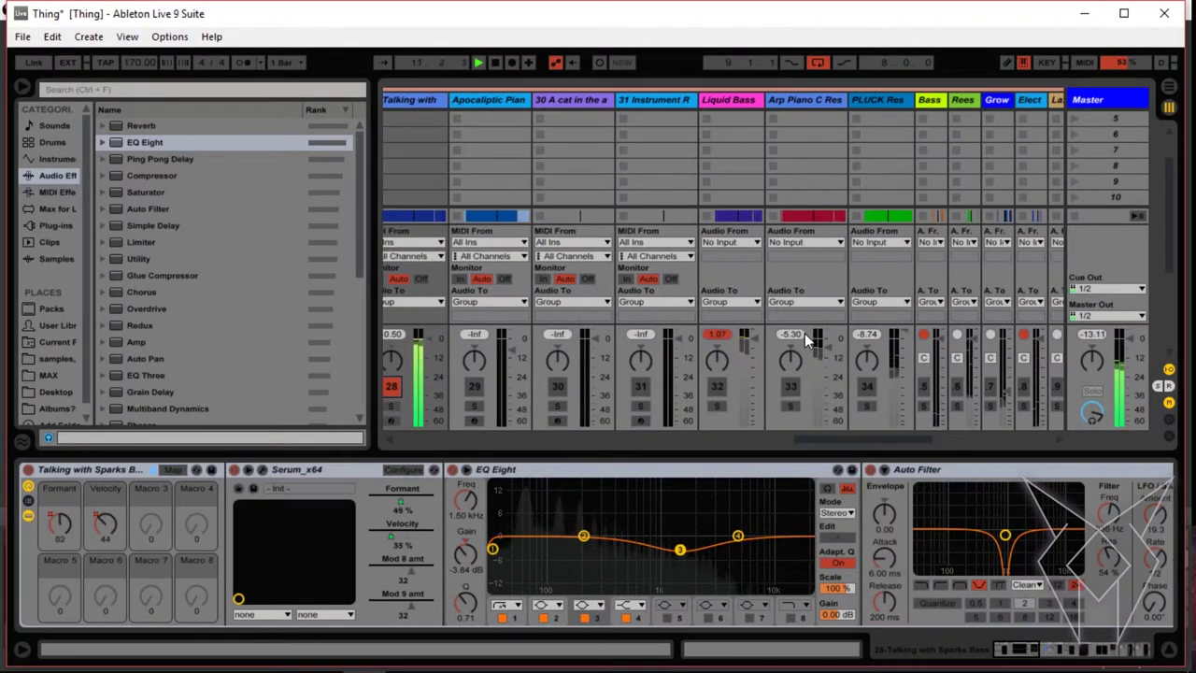
scroll(617, 361, "left", 2)
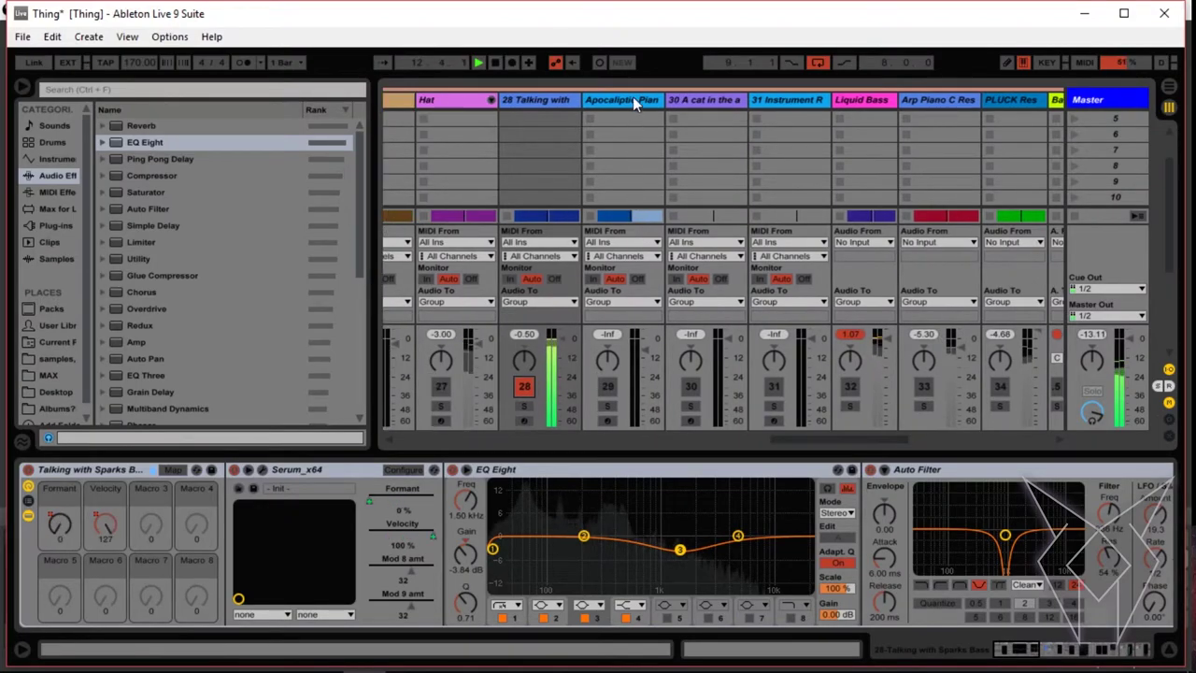
left_click(633, 97)
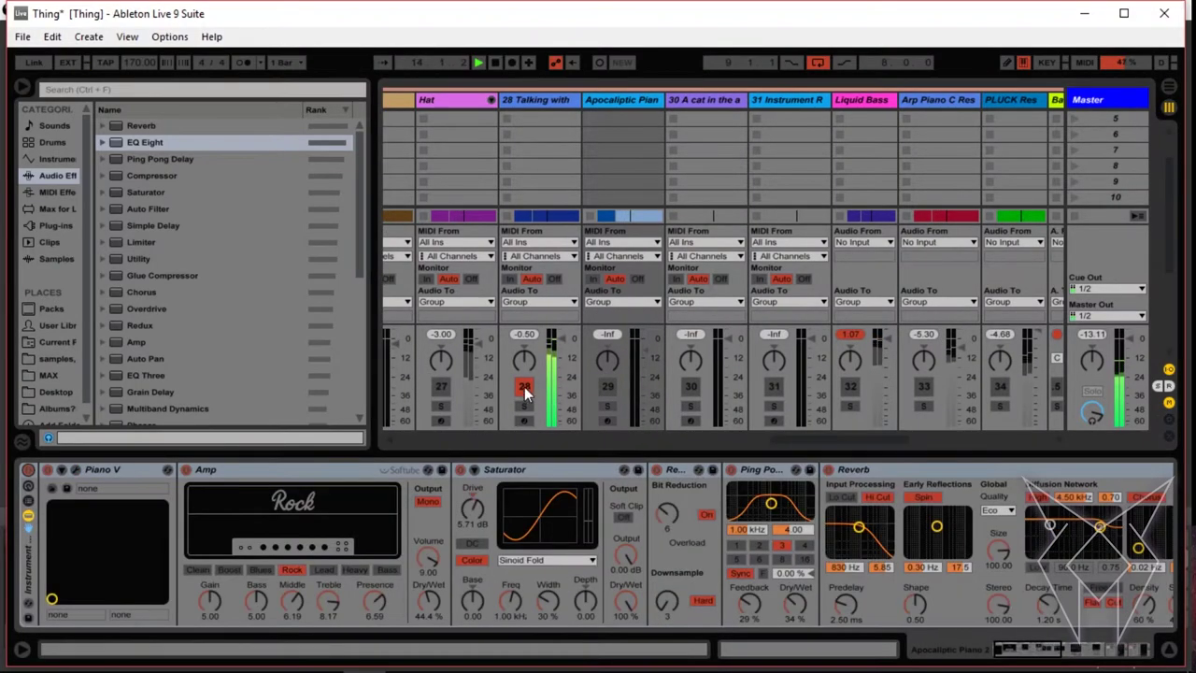
left_click(607, 387)
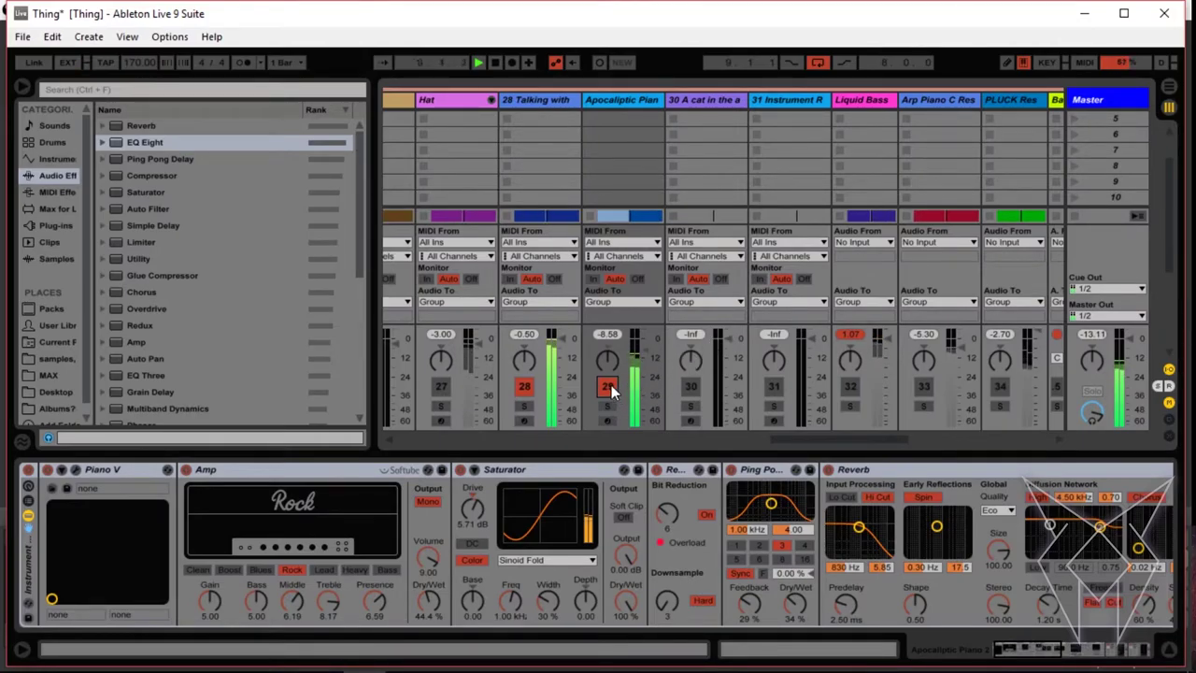
Deactivate tracks 29 and 28, and bring up the device chain of each
left_click(610, 386)
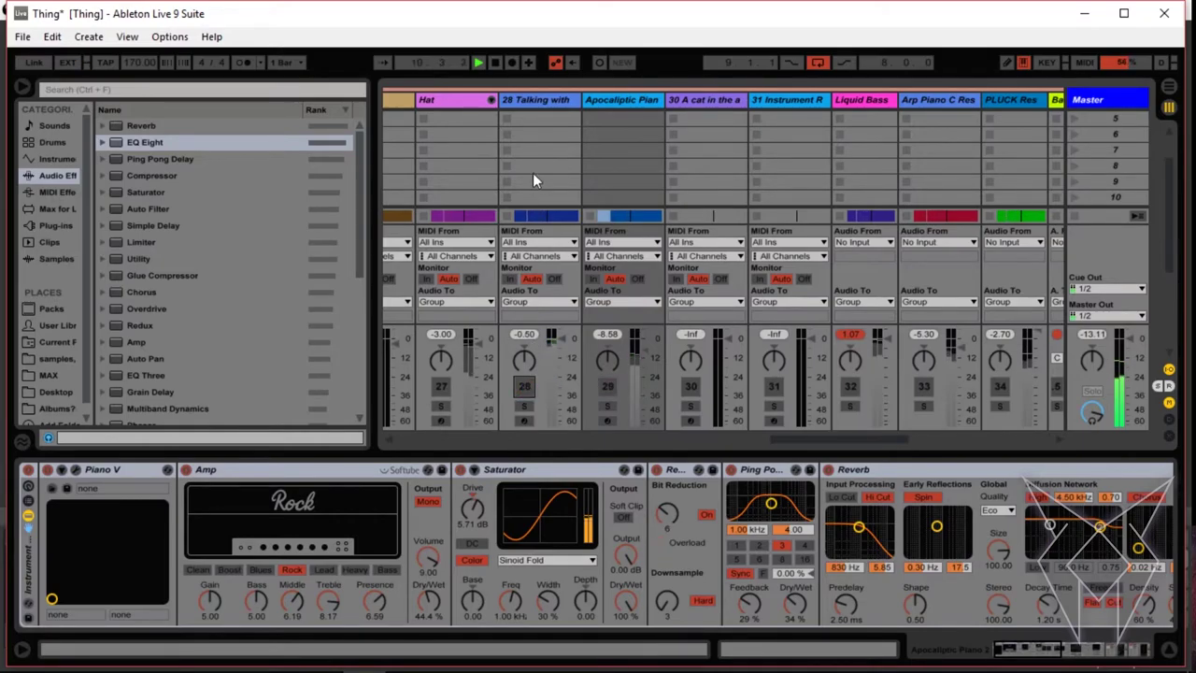
left_click(535, 101)
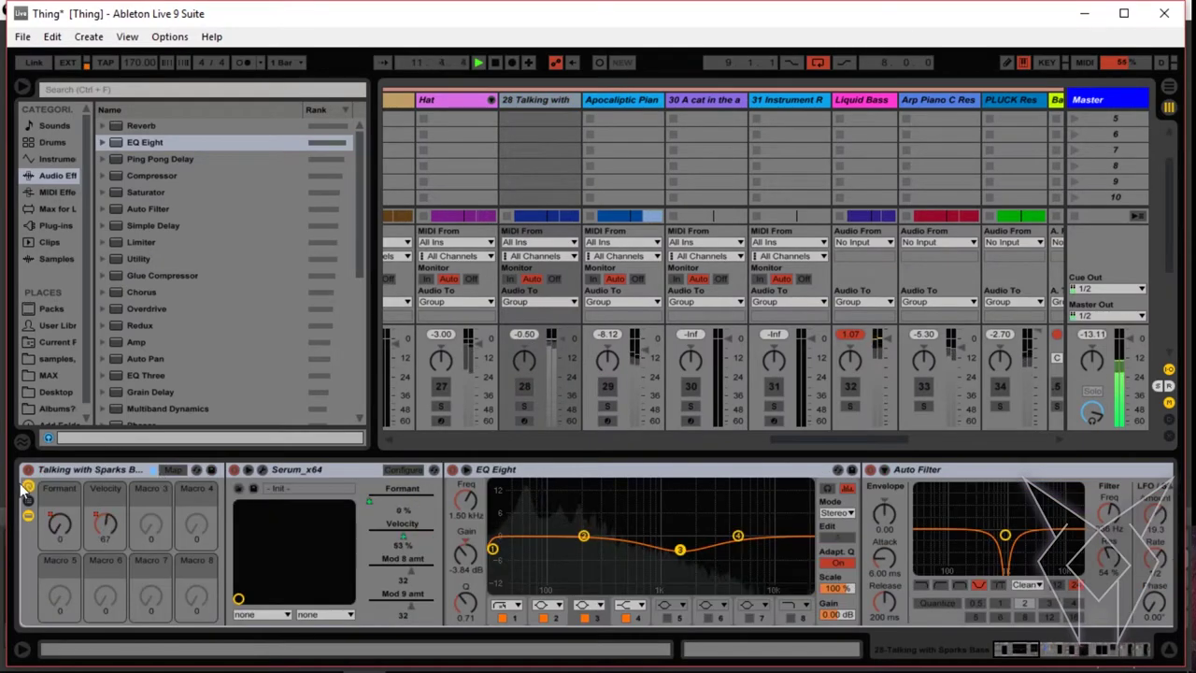
left_click(617, 99)
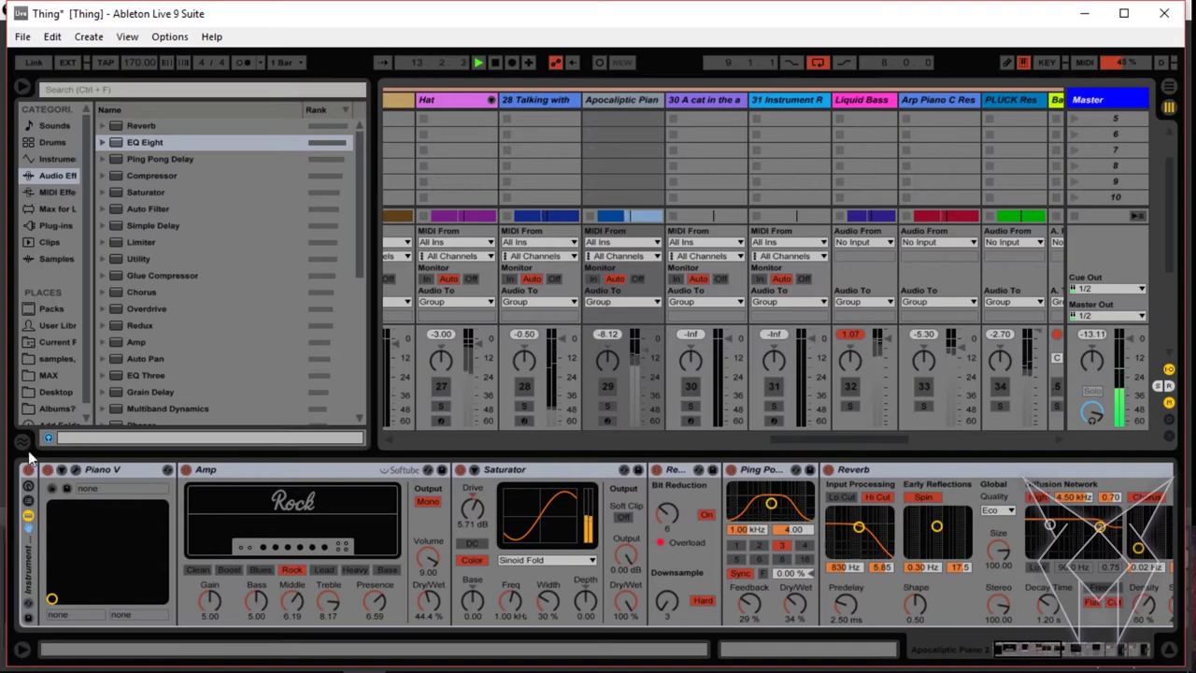
Activate track 32, Liquid Bass, and track 33, Arp Piano C Res, to hear them over the drums
left_click(862, 100)
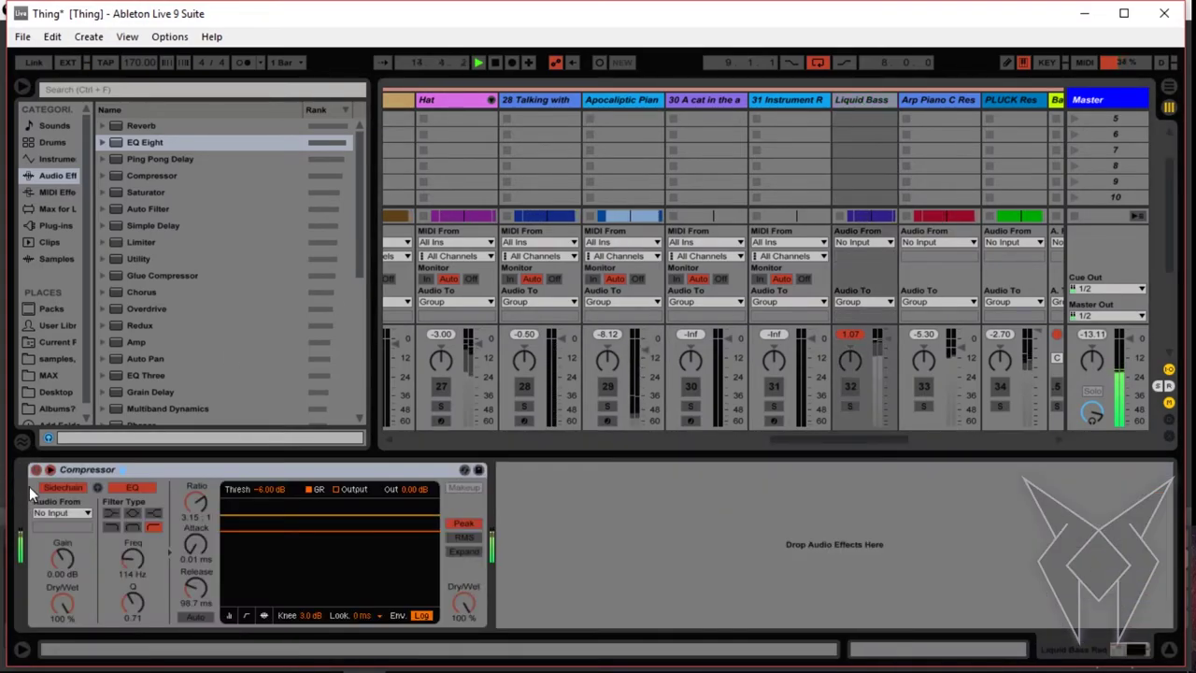
left_click(851, 386)
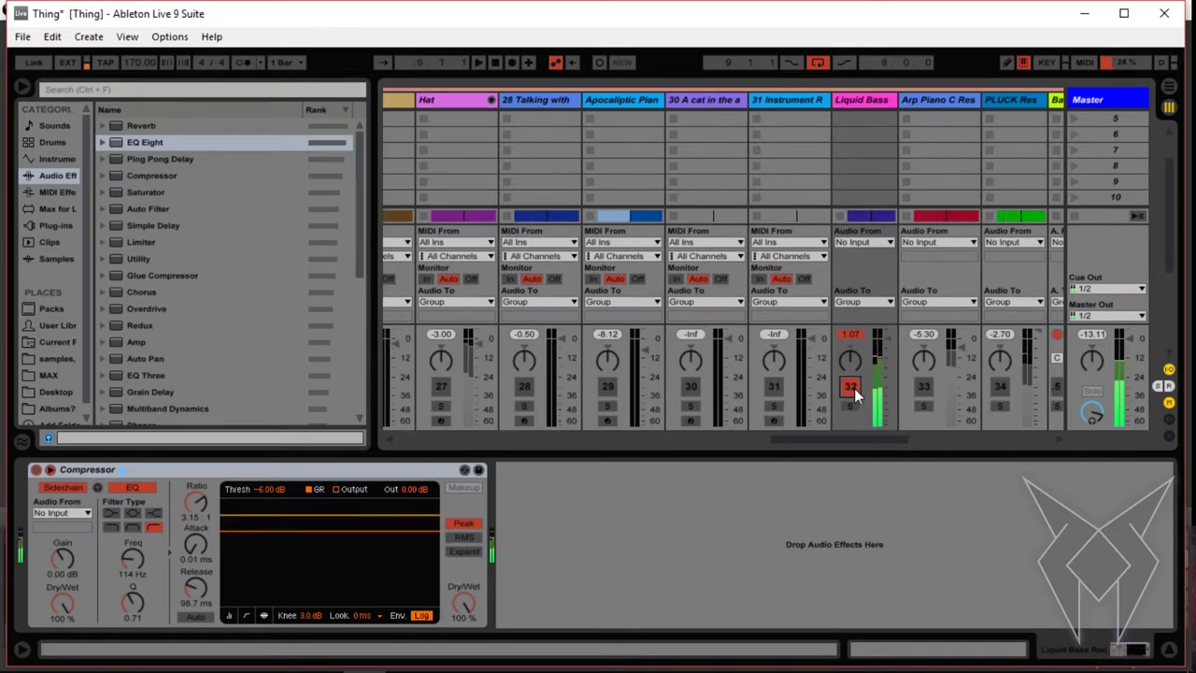
scroll(925, 273, "down", 2)
scroll(922, 298, "right", 6)
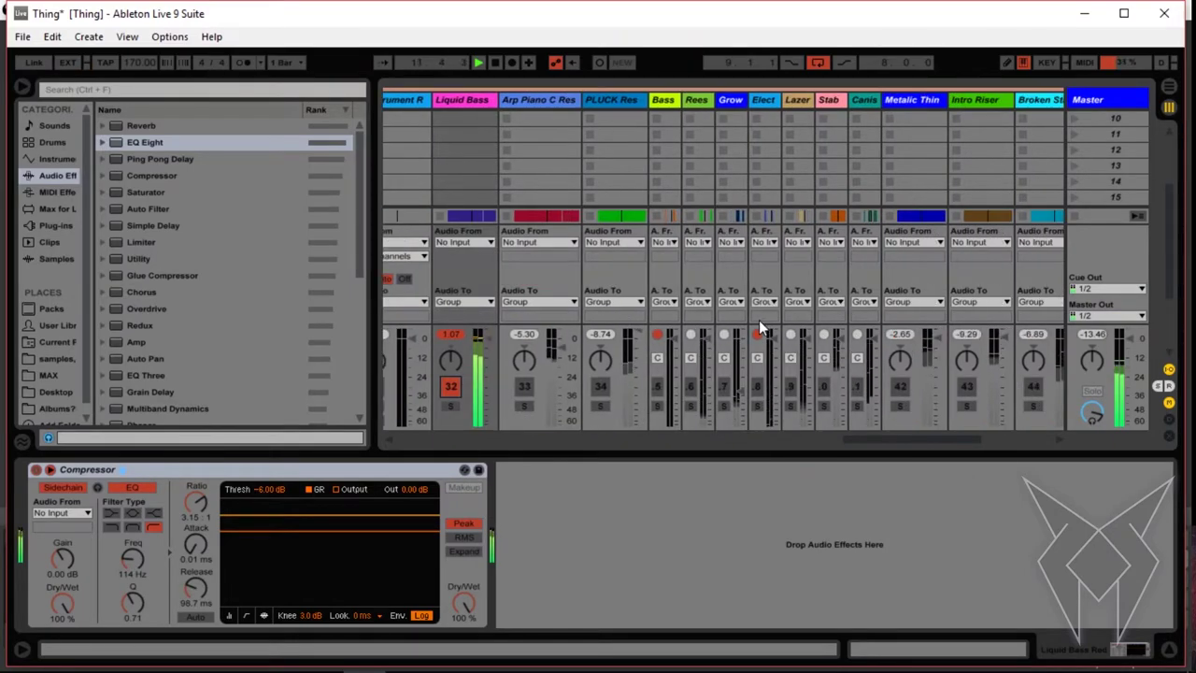
left_click(544, 102)
left_click(526, 388)
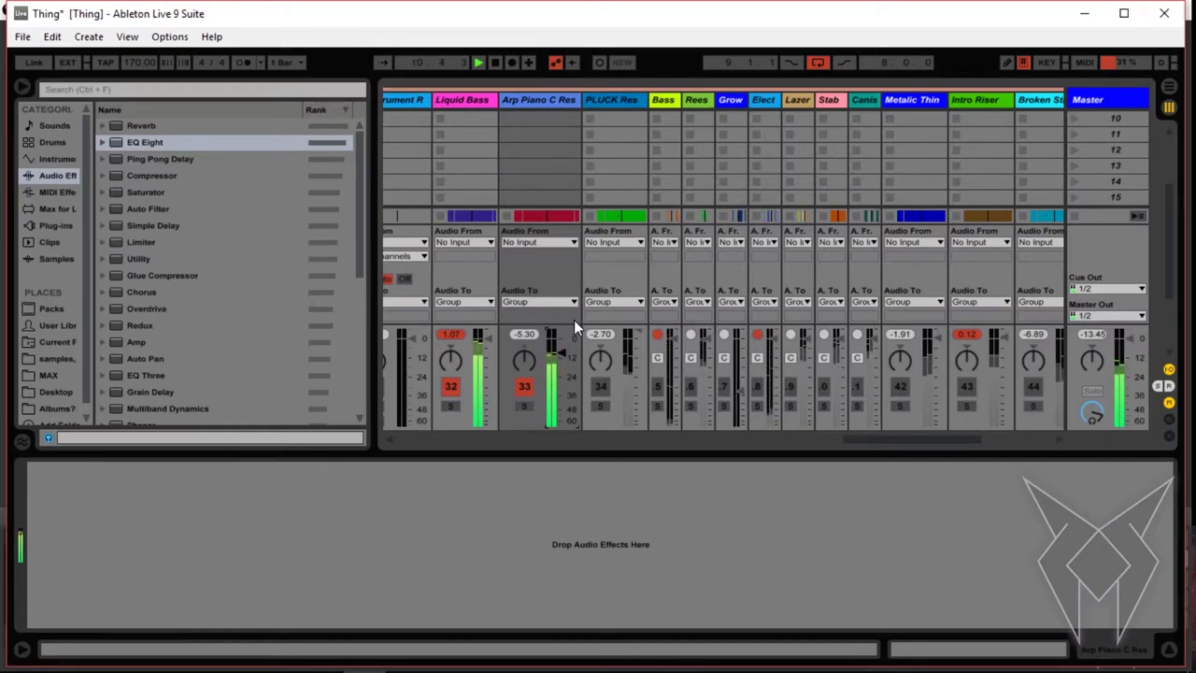
Deactivate tracks 32 and 33, and activate the five adjacent tracks from Bass to Lazer together
left_click(454, 390)
left_click(527, 390)
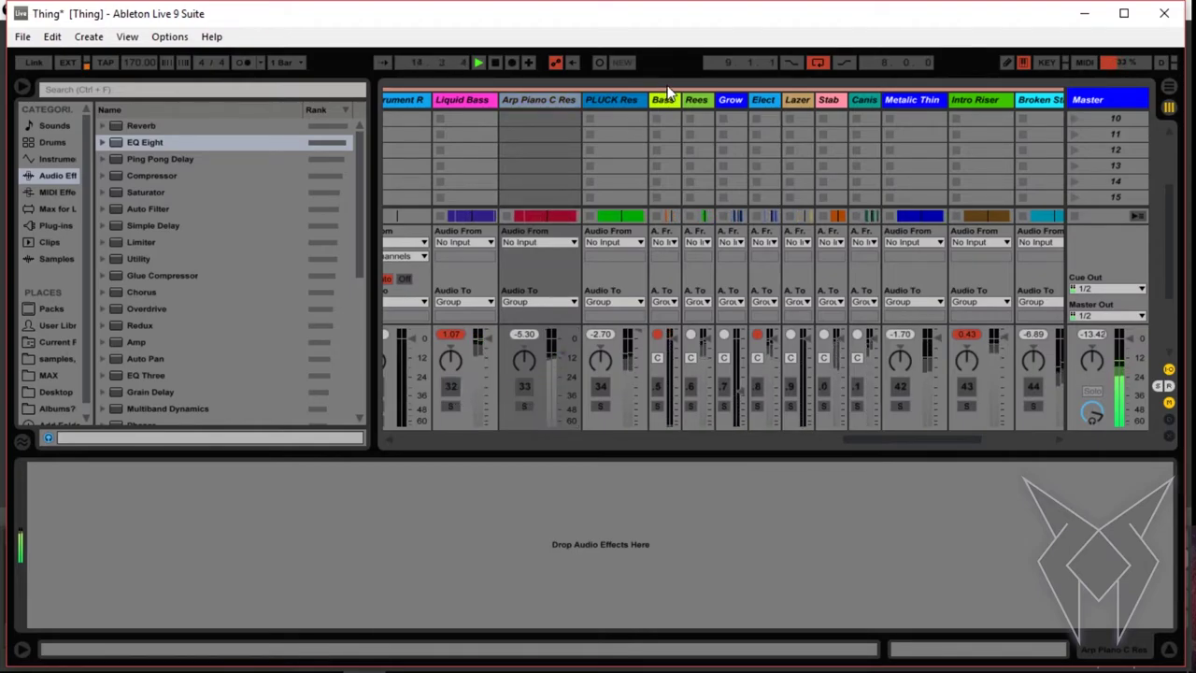
left_click(668, 100)
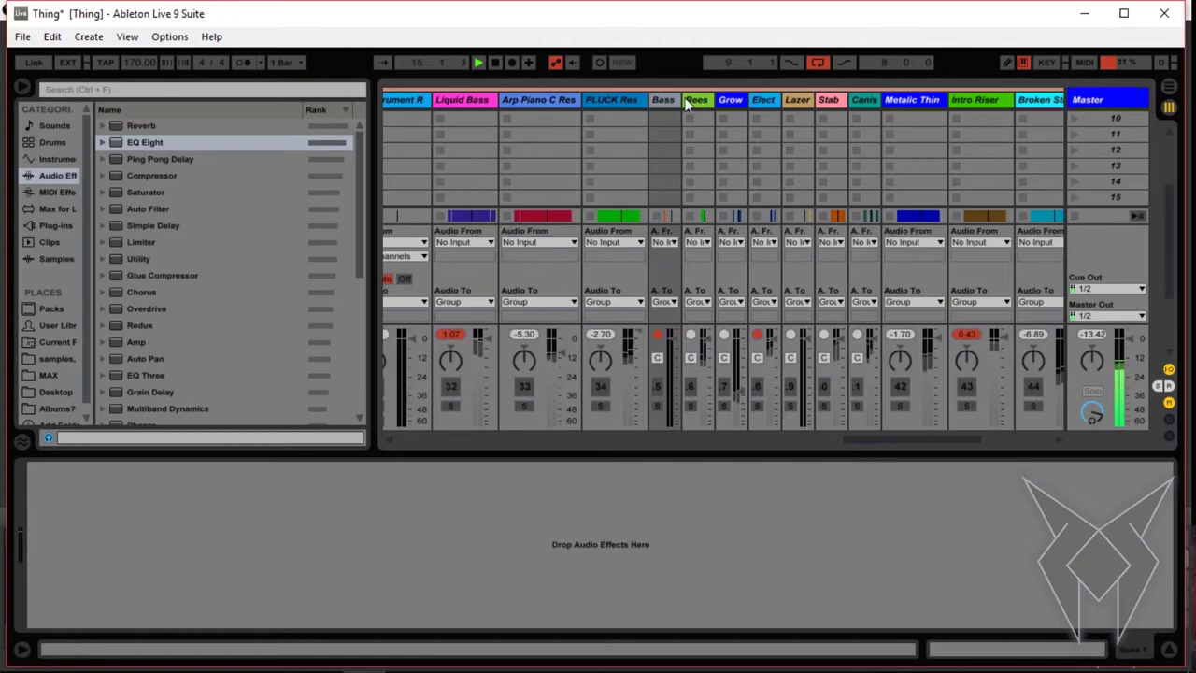
left_click(797, 99)
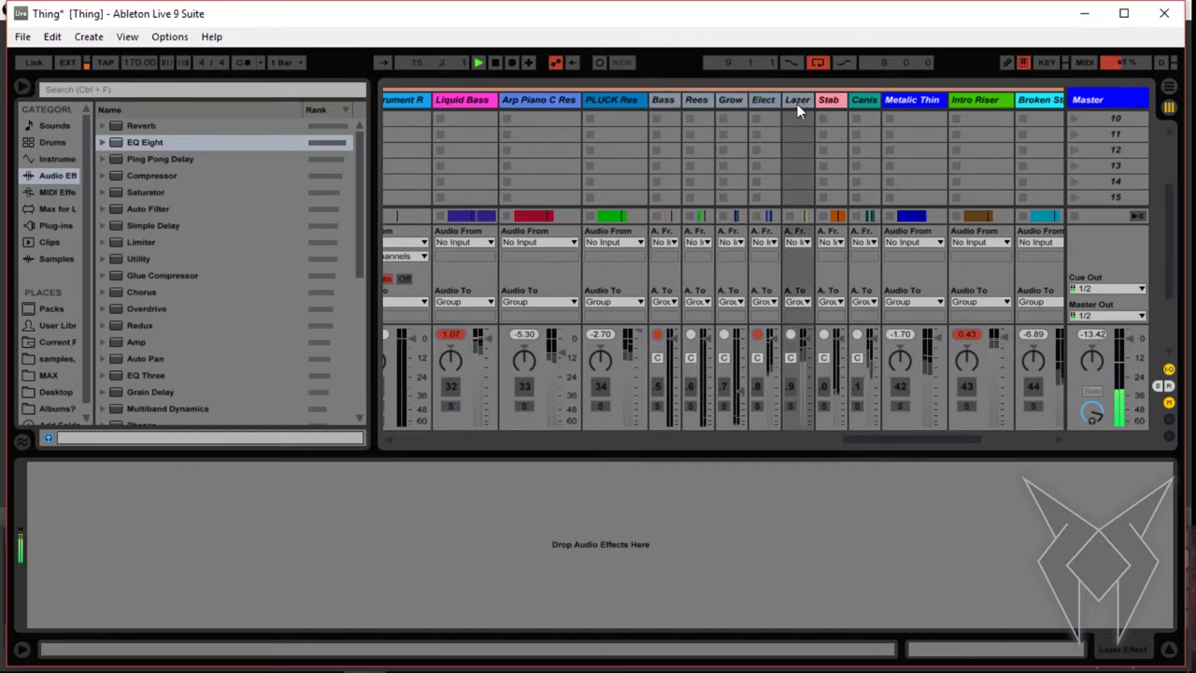
left_click(656, 386)
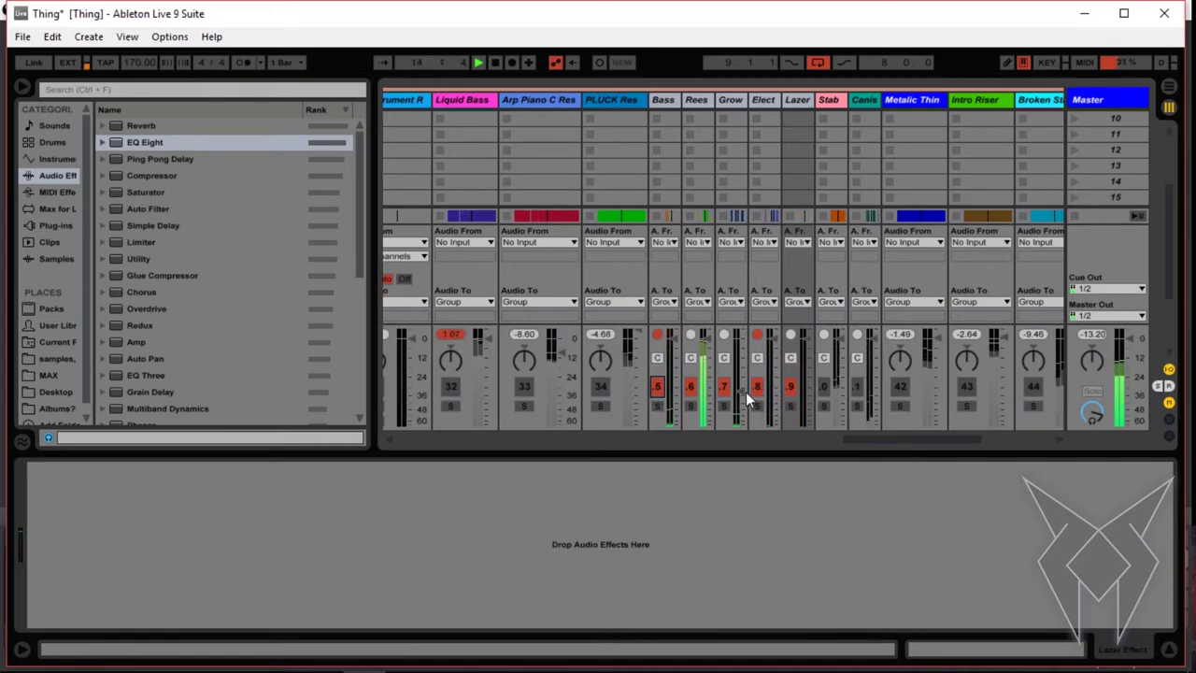
Raise the Growl track's volume, and deactivate the five tracks from Bass to Lazer together
left_click_drag(742, 402, 738, 344)
left_click(730, 98)
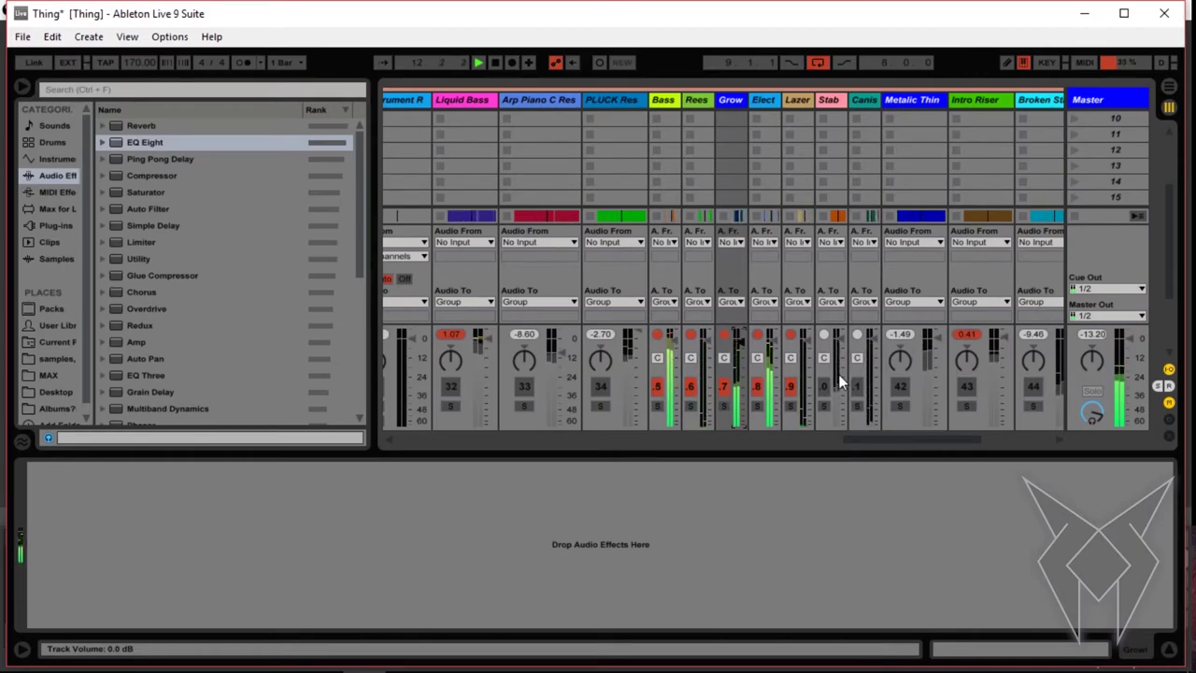
left_click(795, 99)
left_click(667, 100, "shift")
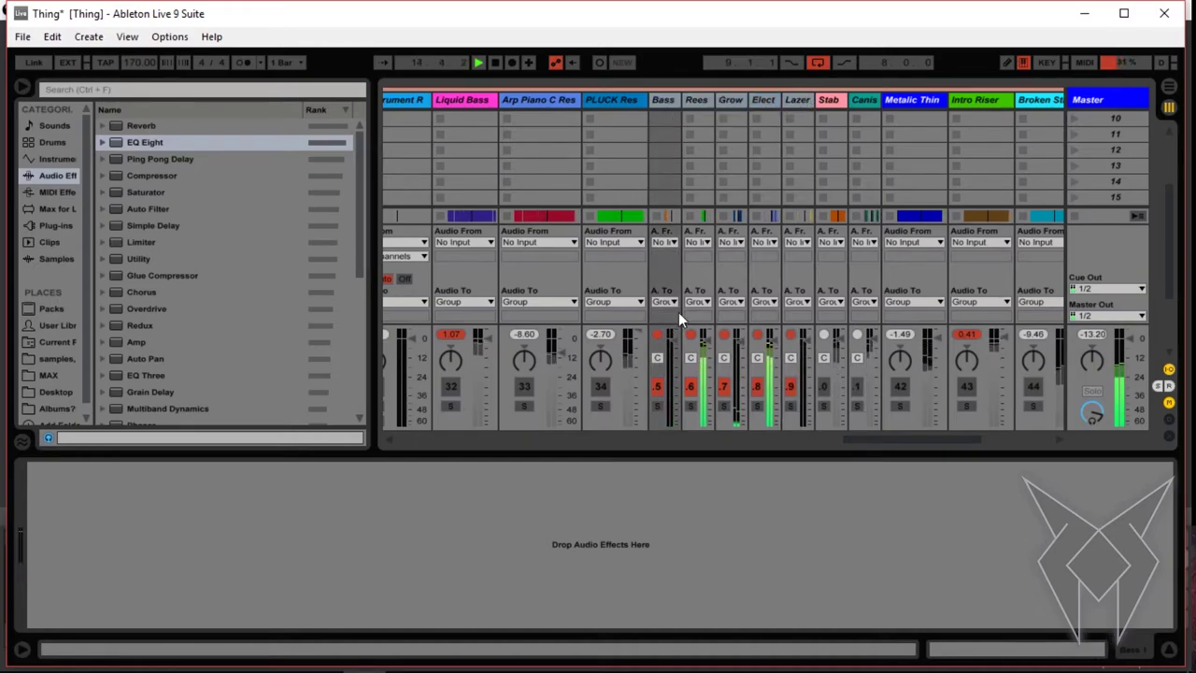
left_click(660, 384)
Audition the Stab Res track and the Canis track beside it over the drums, and deactivate both
left_click(836, 105)
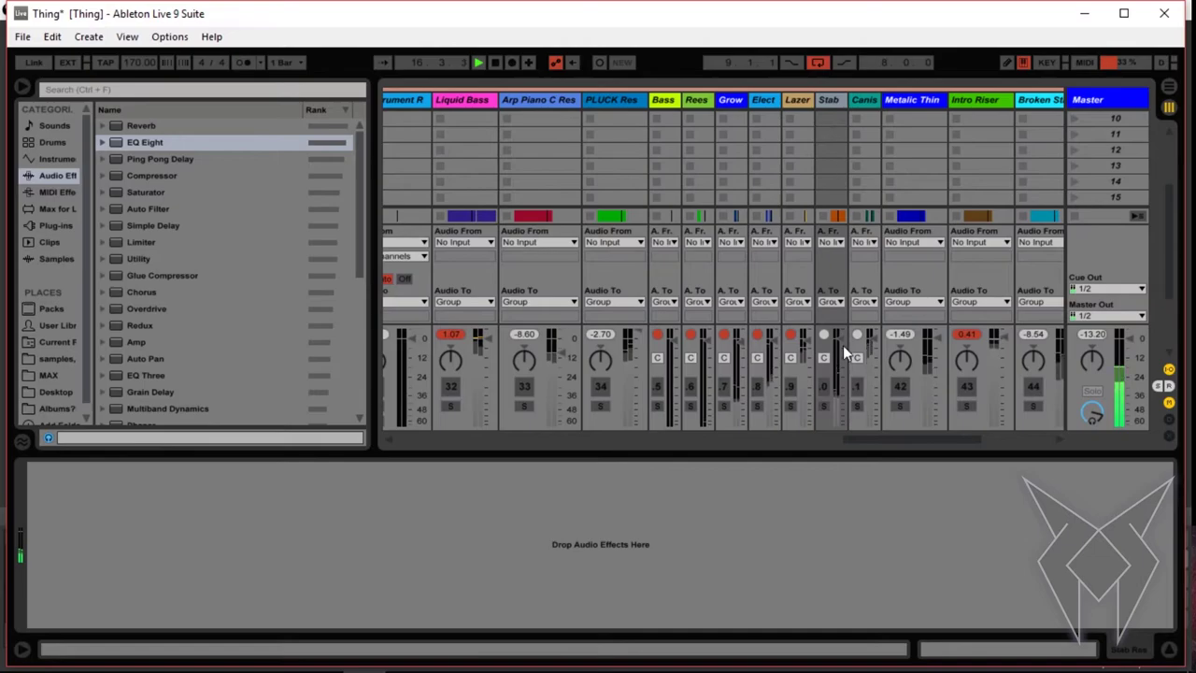
left_click(822, 385)
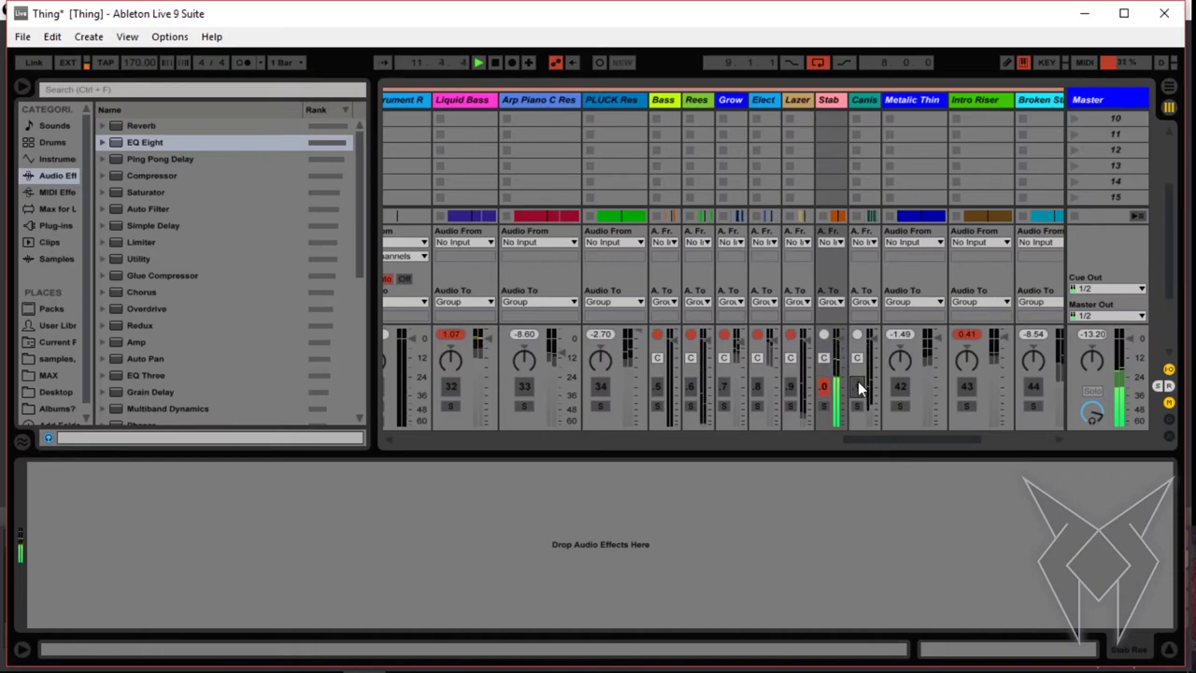
left_click(856, 387)
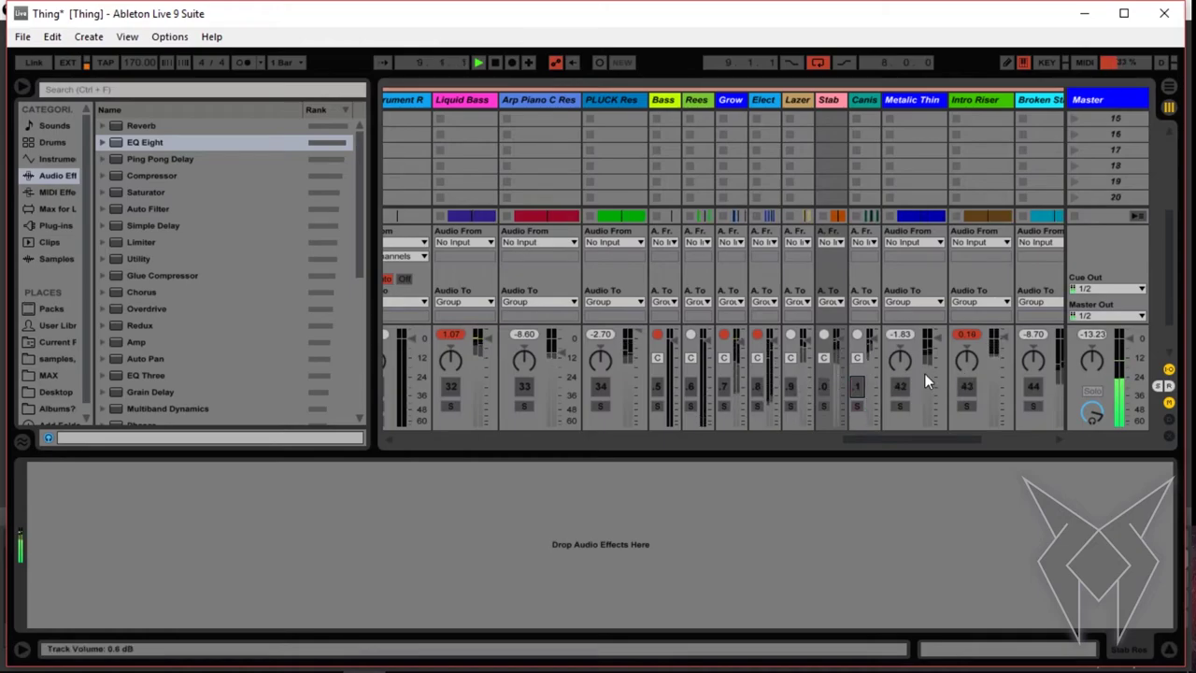
scroll(924, 373, "right", 5)
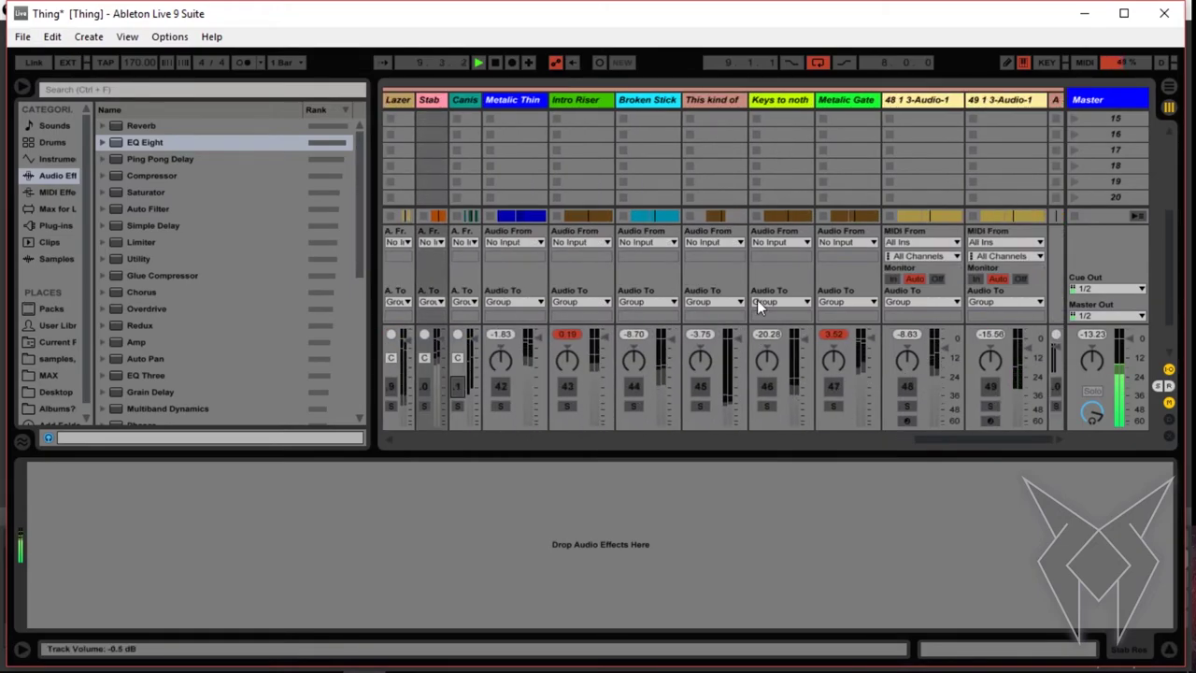
Inspect the device chains of the tracks between Metalic Thing and the Keys track, including Intro Riser and This kind of stuff
left_click(533, 100)
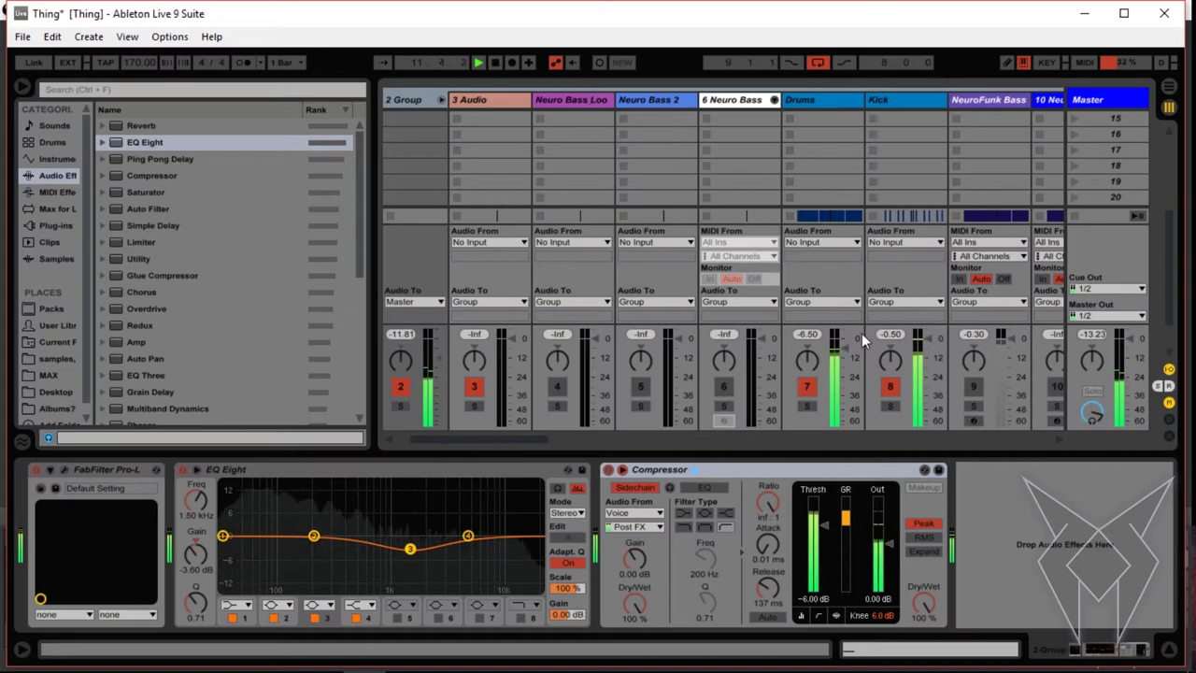
left_click_drag(534, 445, 1059, 405)
left_click(566, 100)
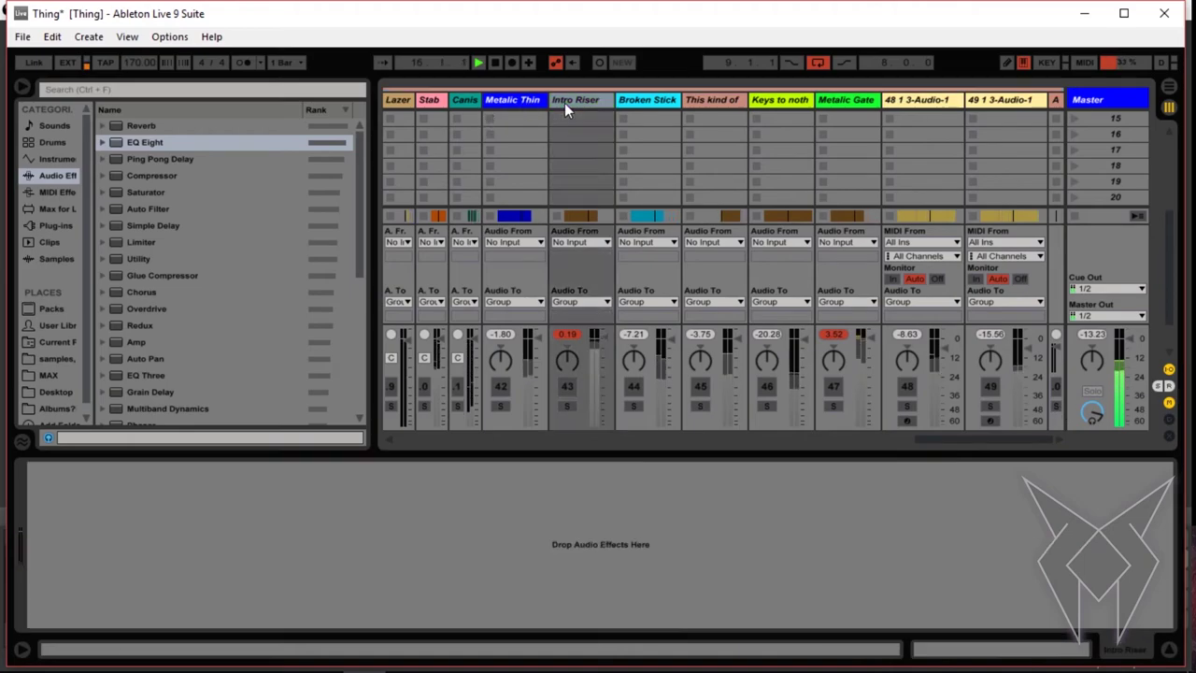
left_click(704, 99)
left_click(789, 105)
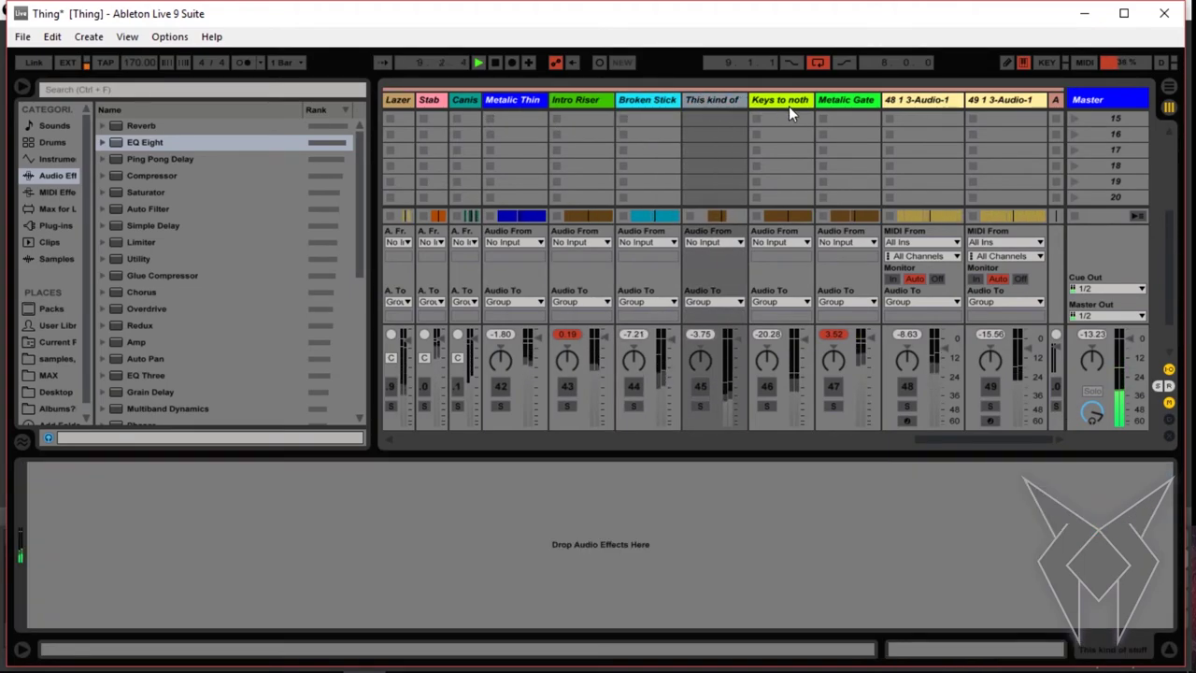
Activate the six adjacent tracks from Metalic Thing to Metalic Gates together to hear them over the drums
left_click(847, 100)
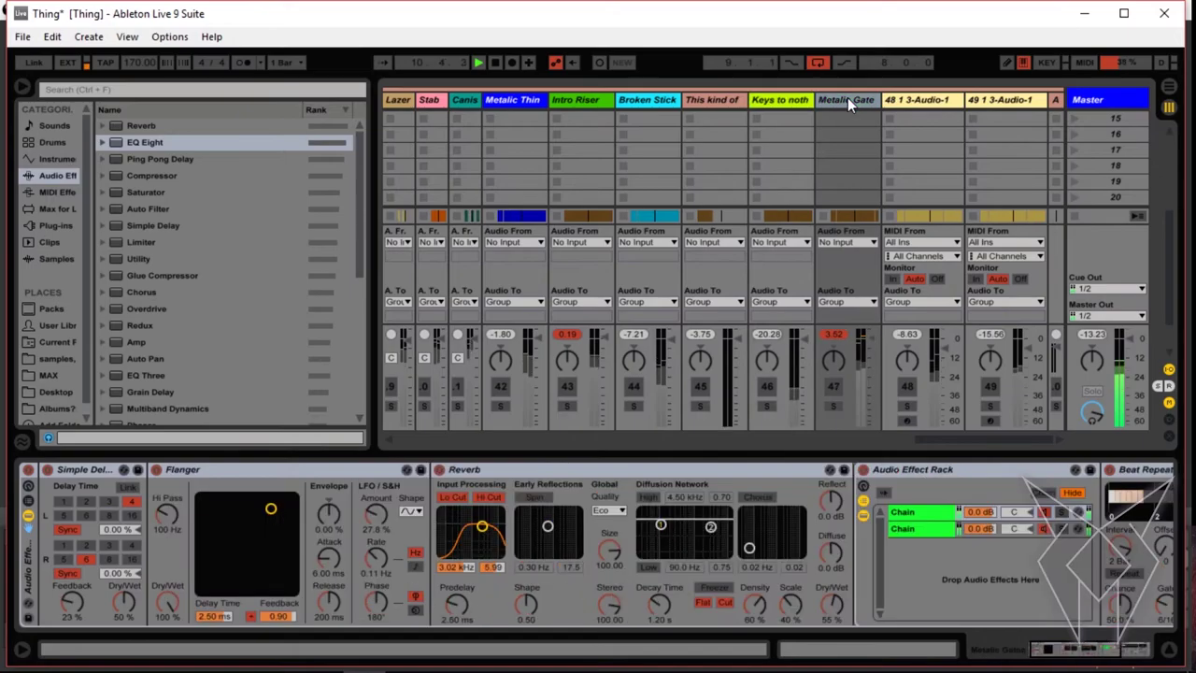
left_click(526, 102, "shift")
left_click(500, 386)
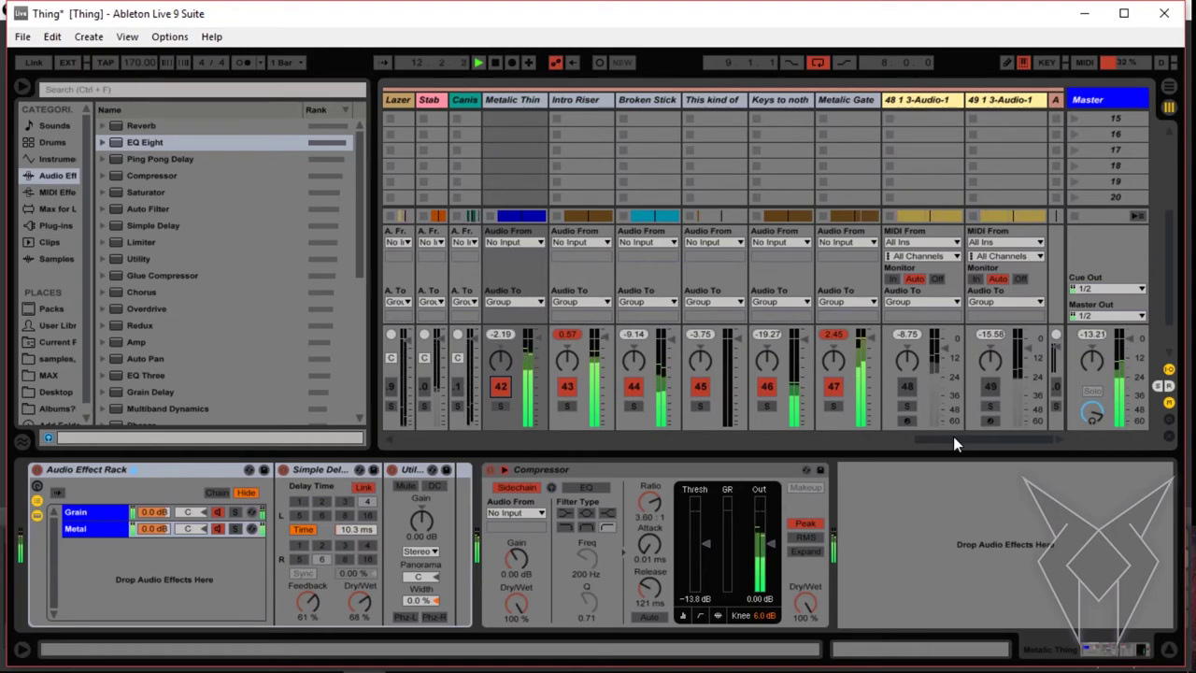
Inspect the devices of tracks 48 and 49, both 1 3-Audio-1, and the Metalic Gates track beside them
left_click(936, 100)
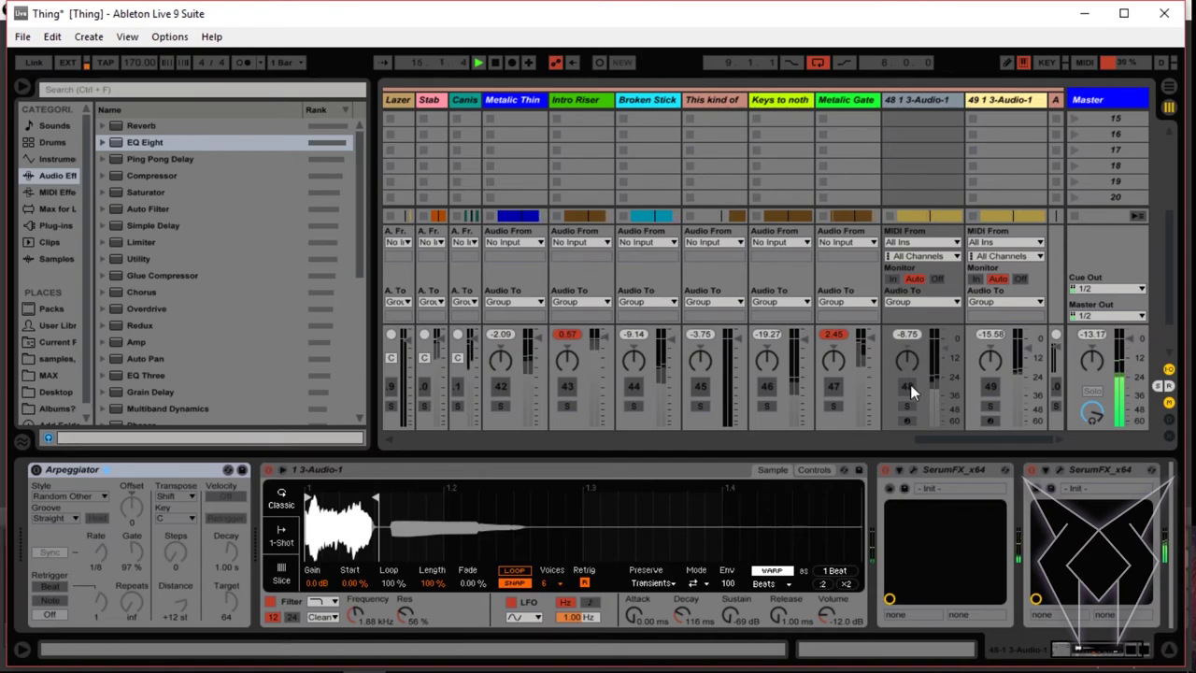
left_click(833, 98)
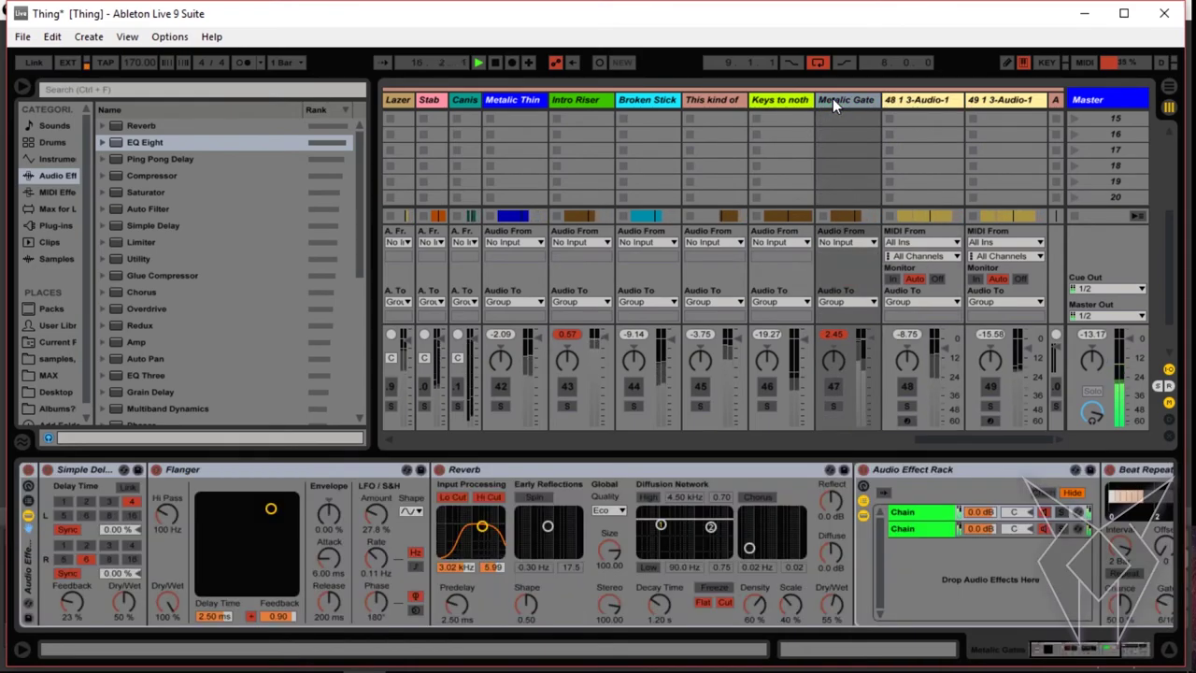
left_click(928, 103)
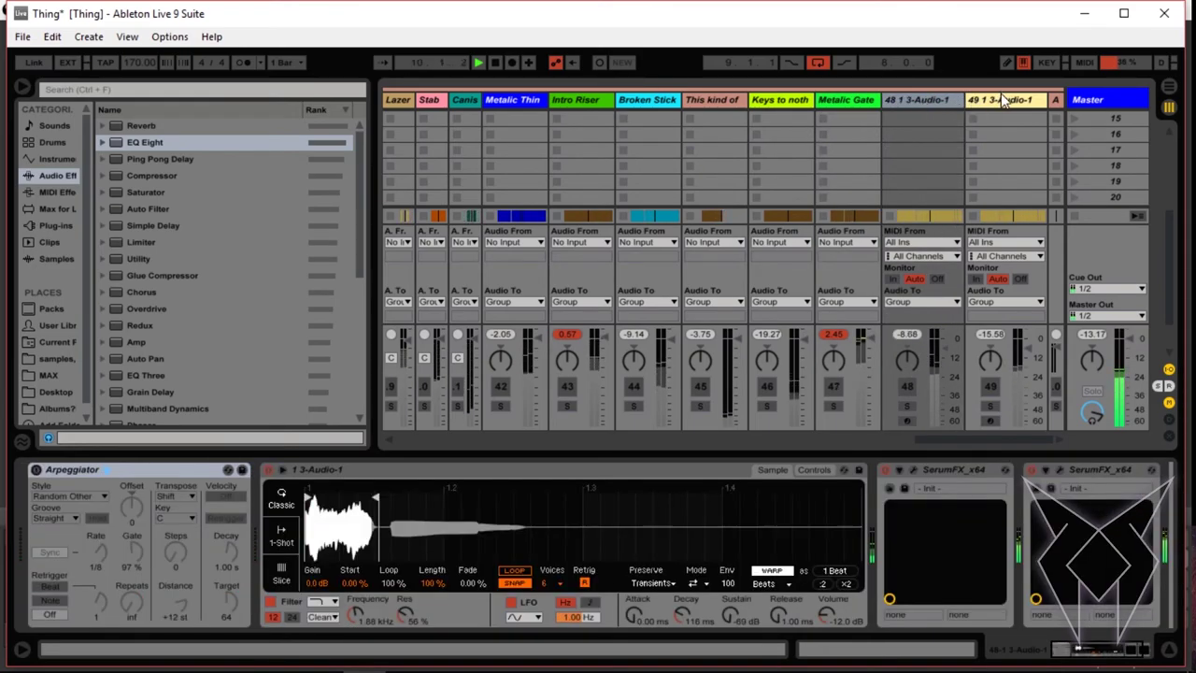
left_click(1001, 96)
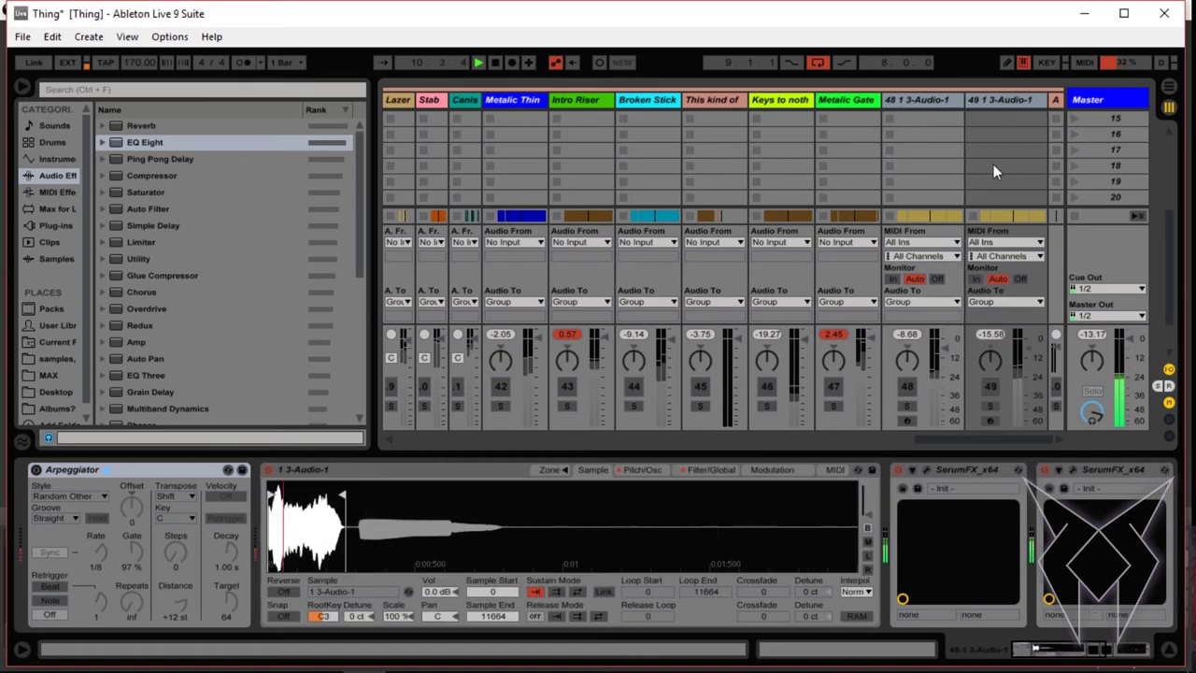
Activate track 48, 1 3-Audio-1, and deactivate the Drums and Kick tracks to hear it without them
left_click(912, 386)
left_click_drag(949, 434, 502, 432)
left_click(540, 387)
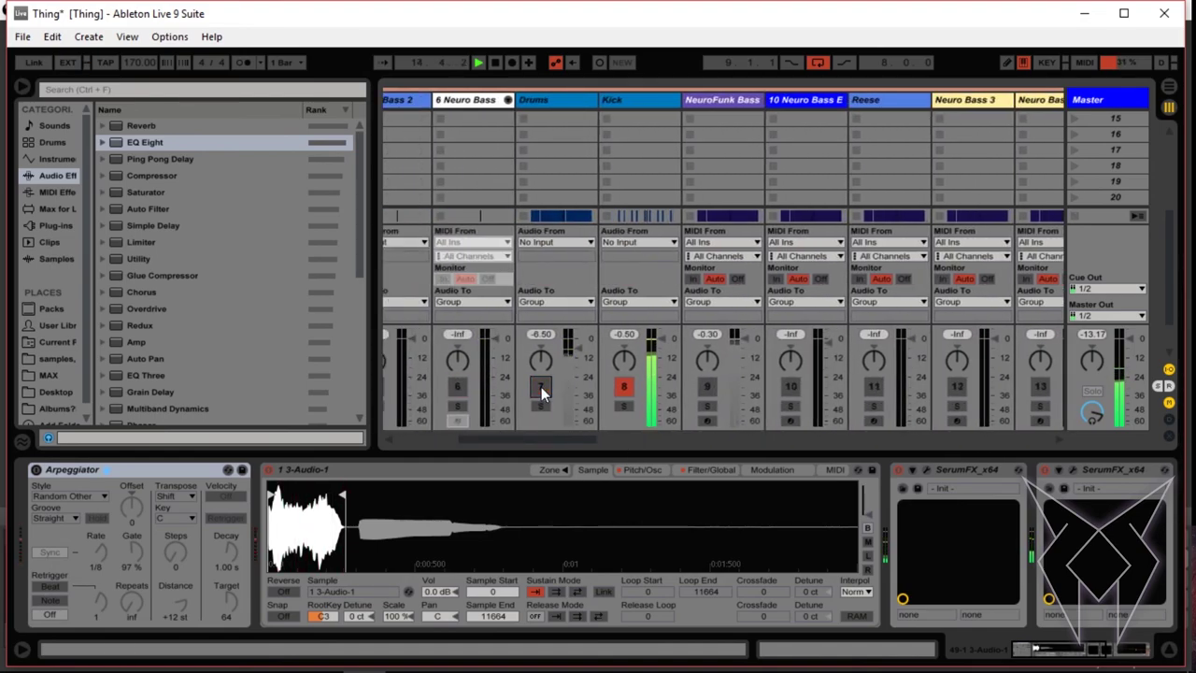
left_click(621, 387)
Switch the audition from track 48 to track 49 by deactivating track 48 and activating track 49
left_click_drag(576, 437, 1033, 426)
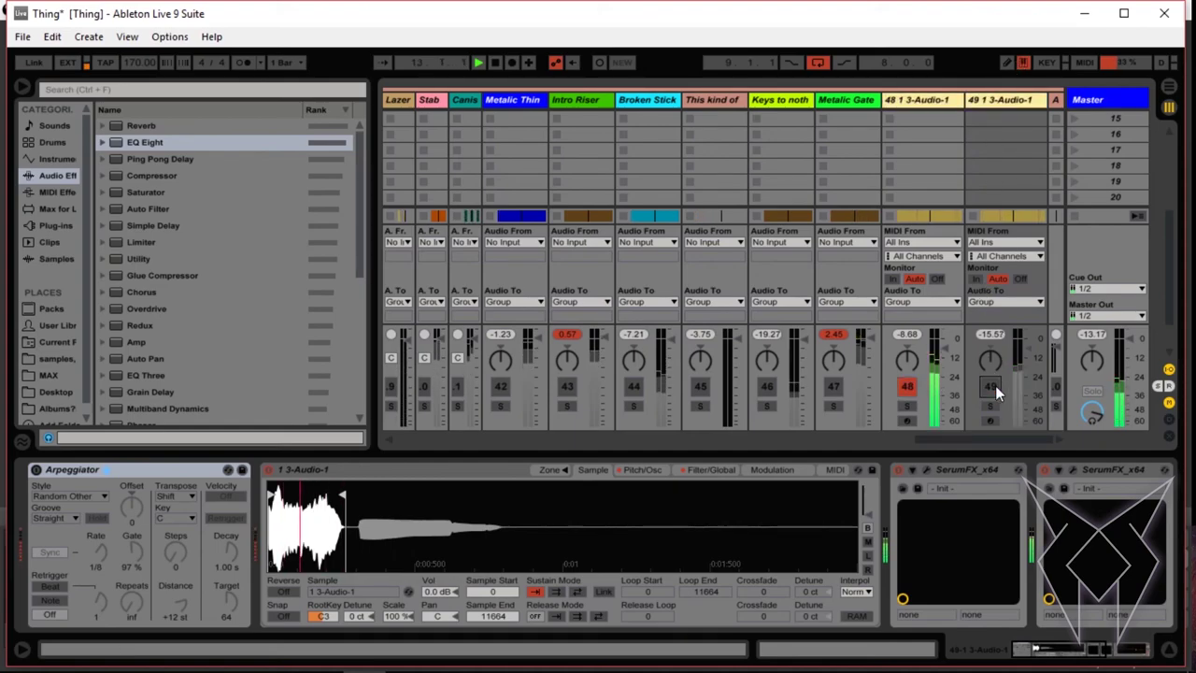
left_click(906, 387)
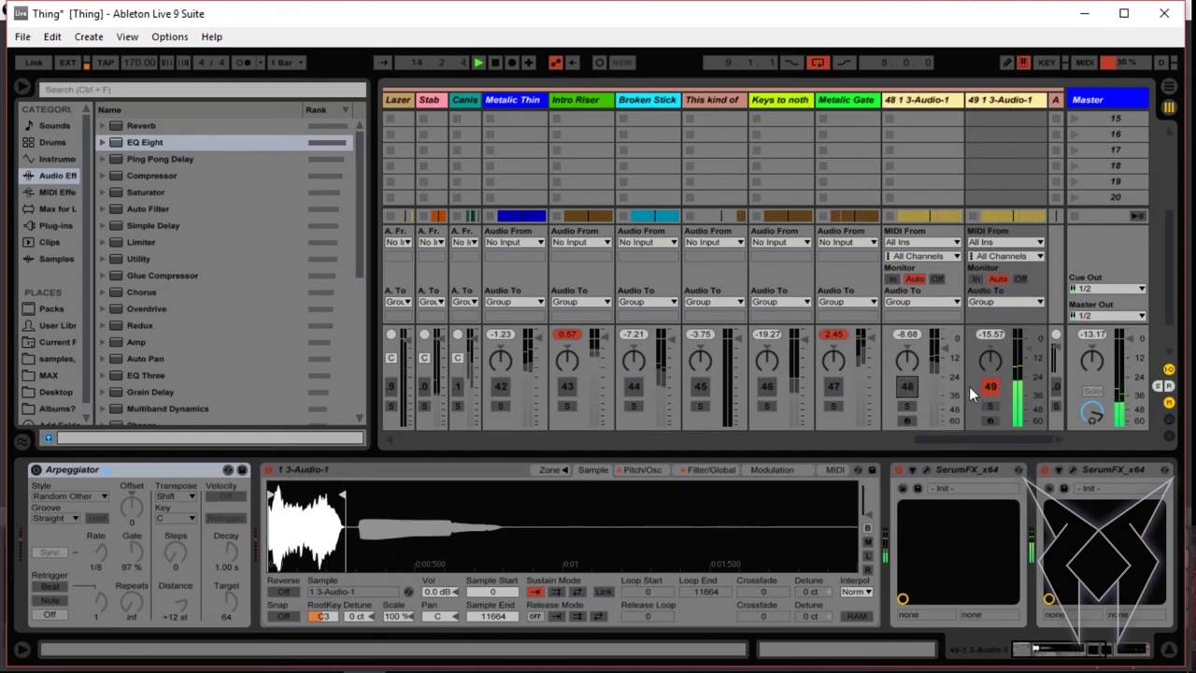